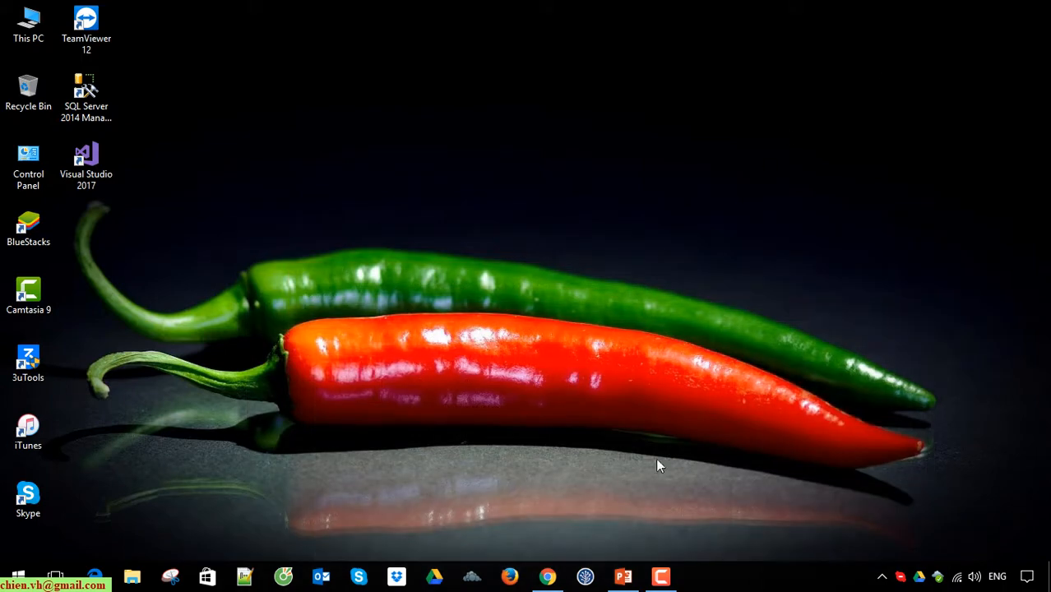
Step: Switch to Chrome, close the Google search results tab and examine the video list of the SQL Learning playlist
click(103, 110)
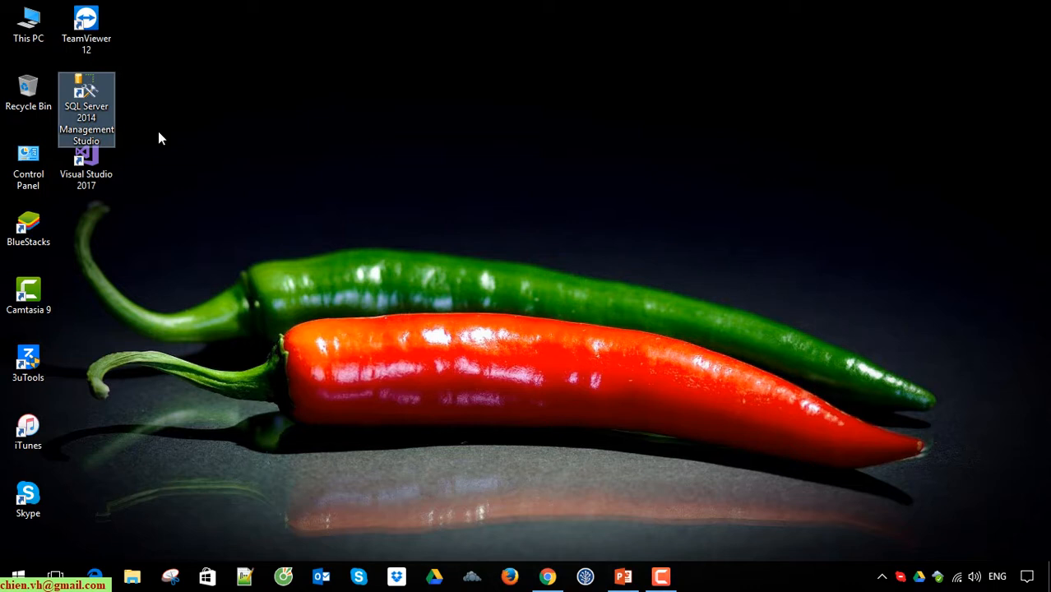
click(161, 139)
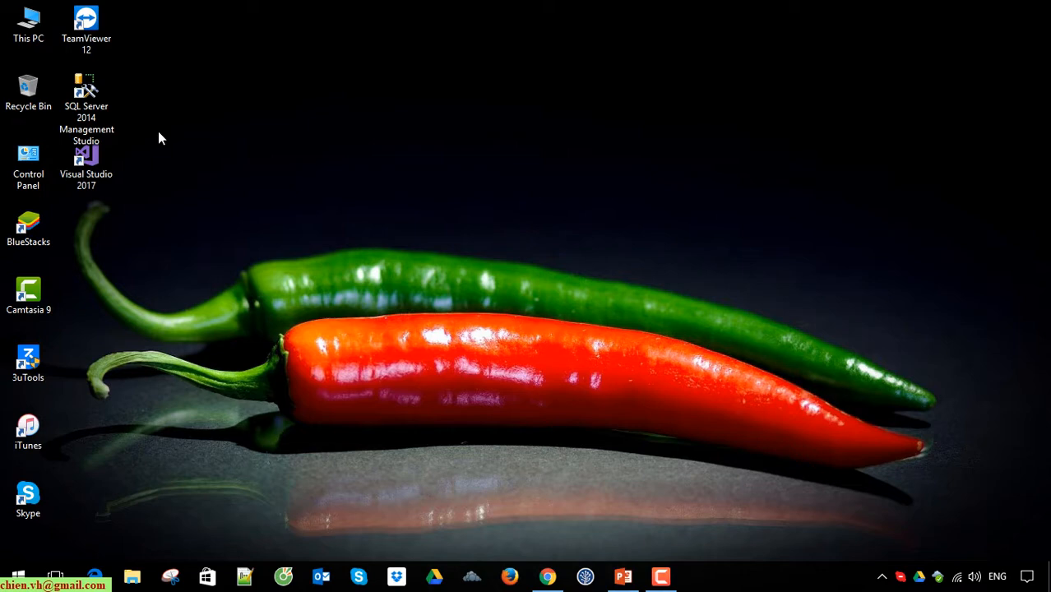
click(547, 576)
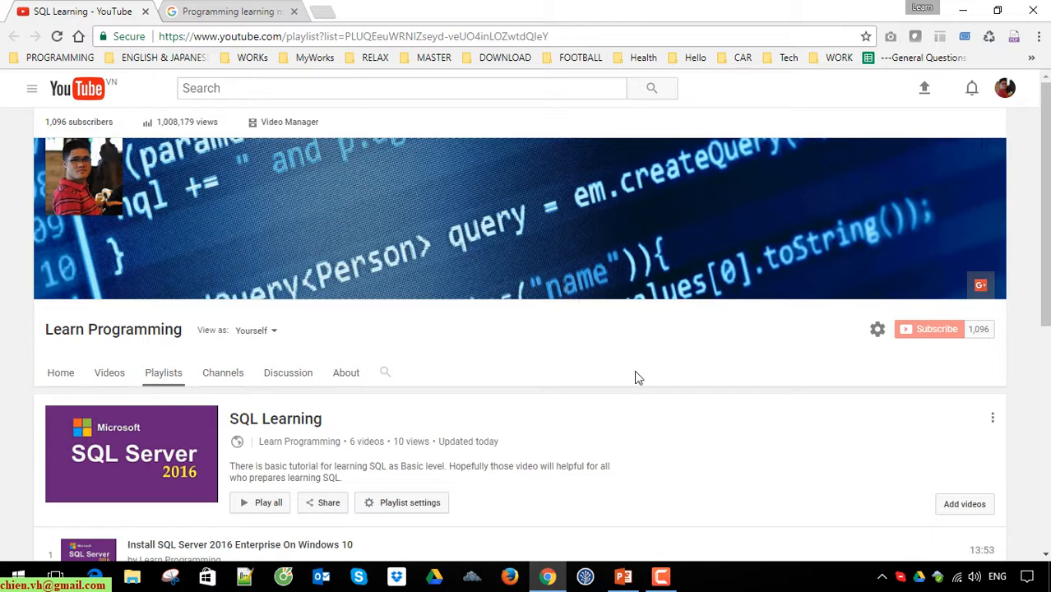
click(293, 12)
scroll(599, 378, down, 4)
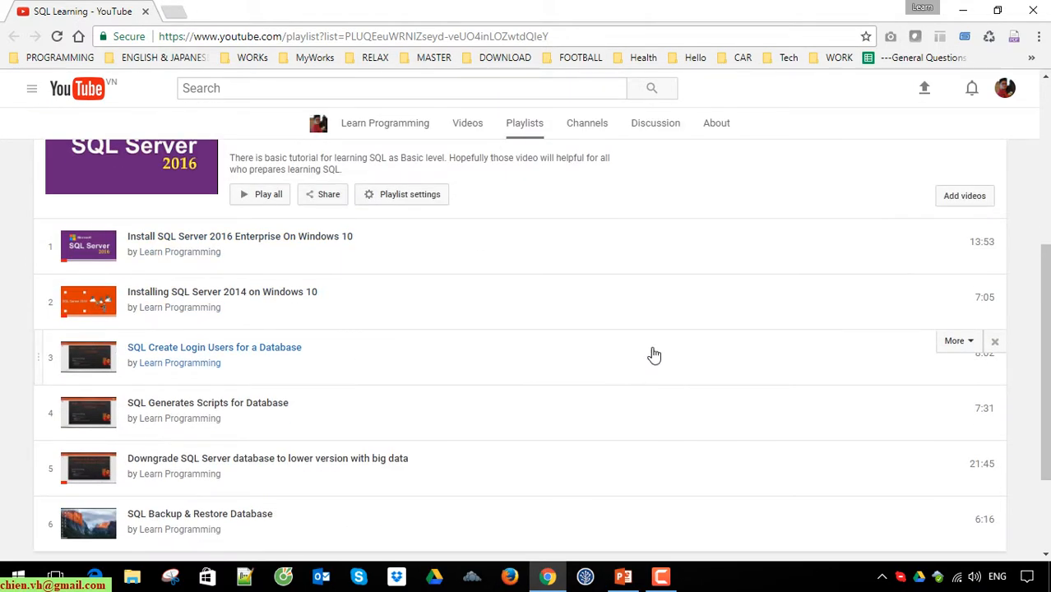
scroll(654, 355, up, 3)
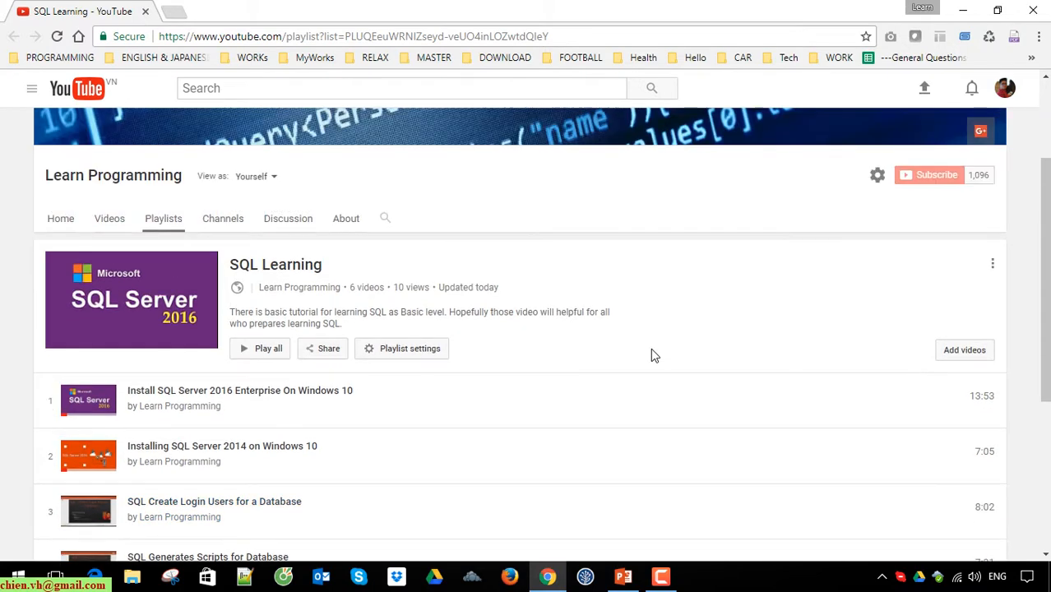
scroll(649, 355, down, 1)
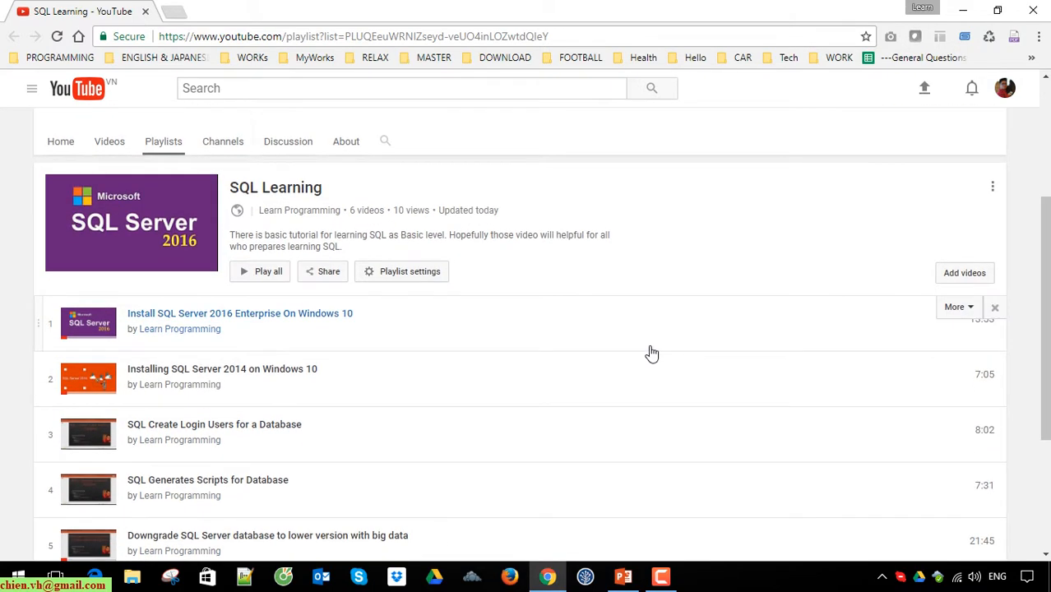
scroll(606, 345, up, 1)
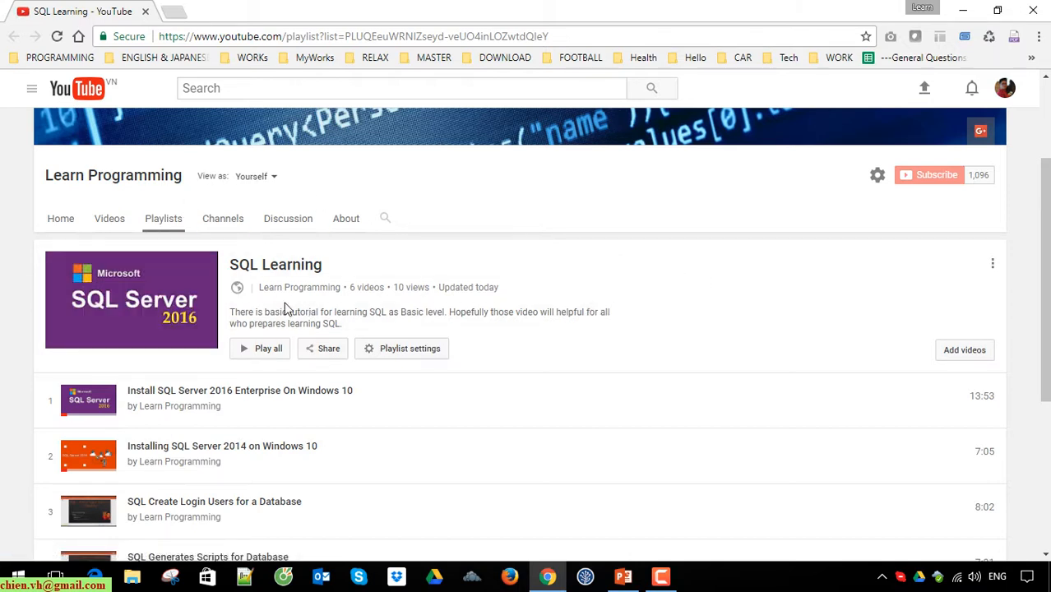
Step: Copy the YouTube base address and use it to open the Learn Programming channel's page in a new browser tab
drag(284, 36, 141, 37)
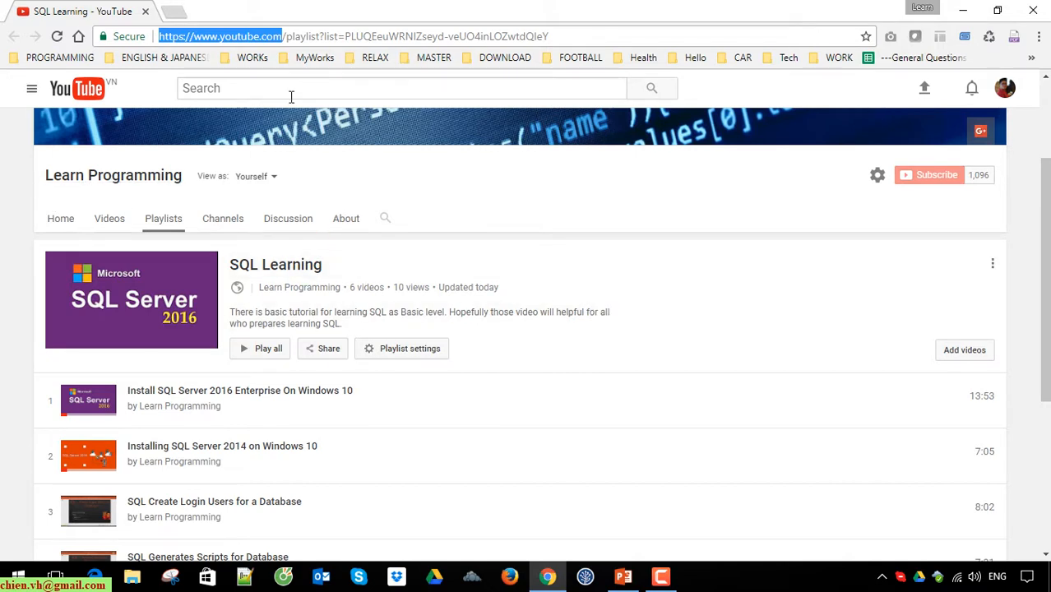
right_click(239, 36)
click(278, 93)
click(174, 11)
key(ctrl+v)
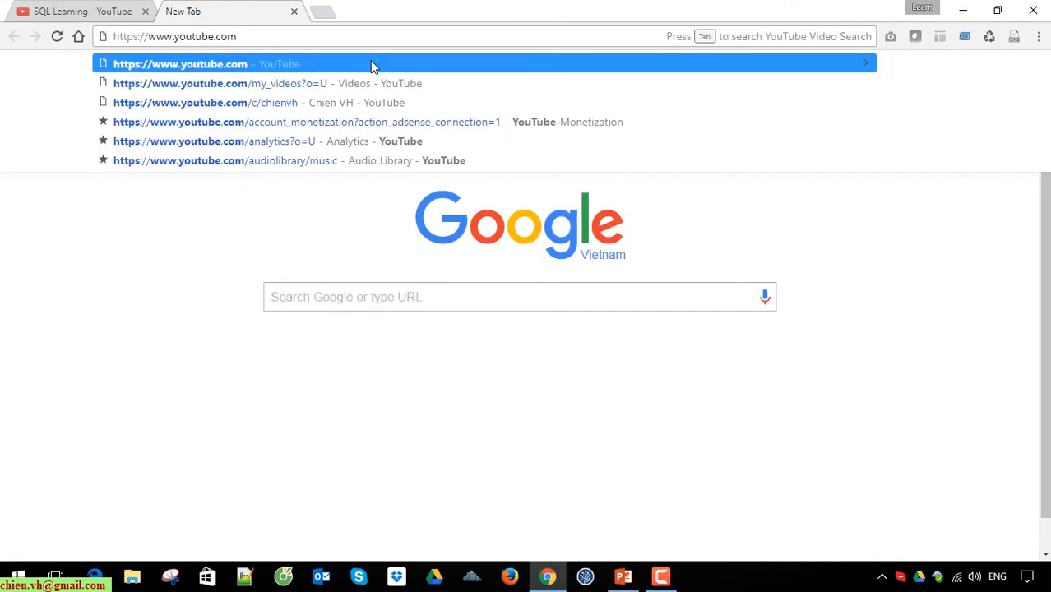
text(/c)
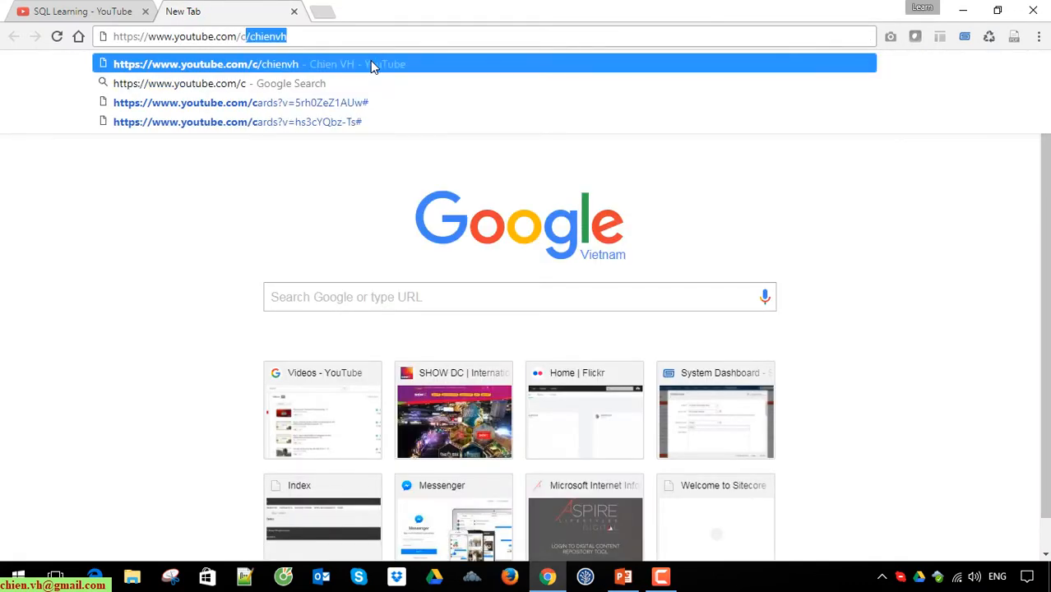
click(368, 36)
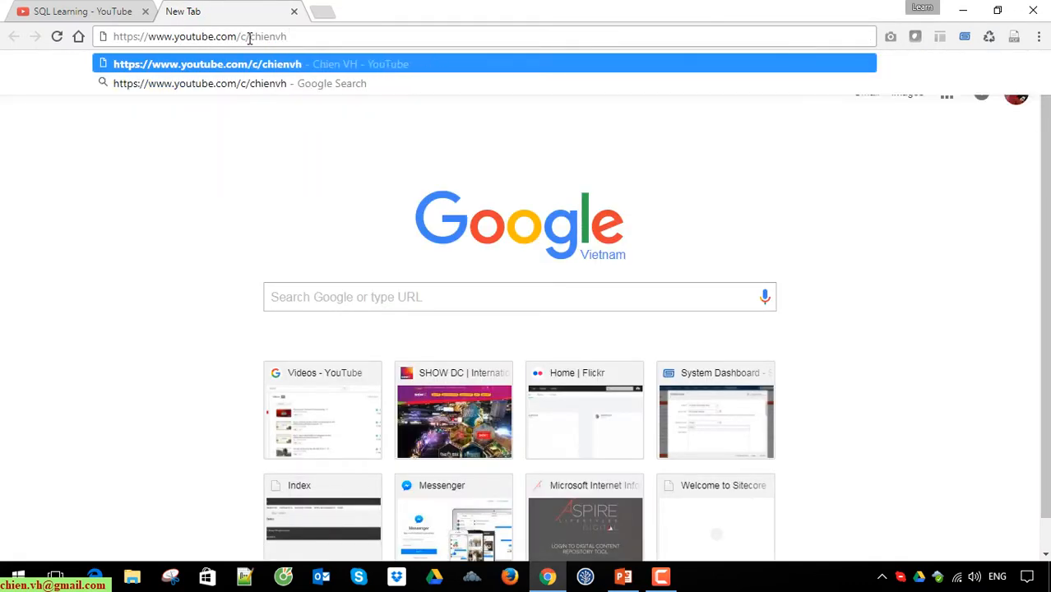
key(Return)
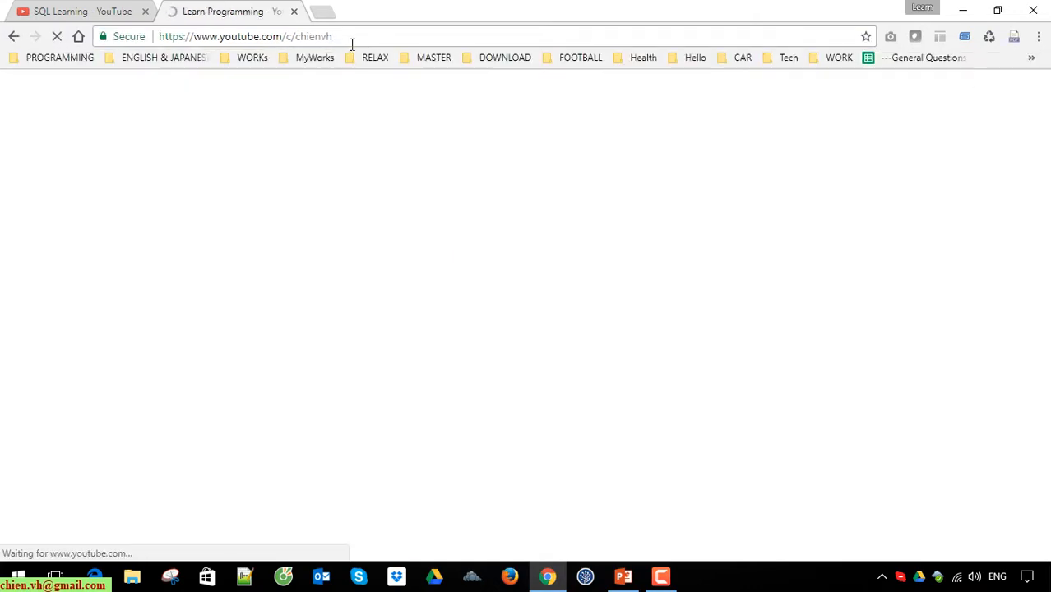
Step: Examine the video sections on the Learn Programming channel's home page and its web address, closing that tab when done
scroll(2, 307, down, 1)
scroll(3, 307, down, 10)
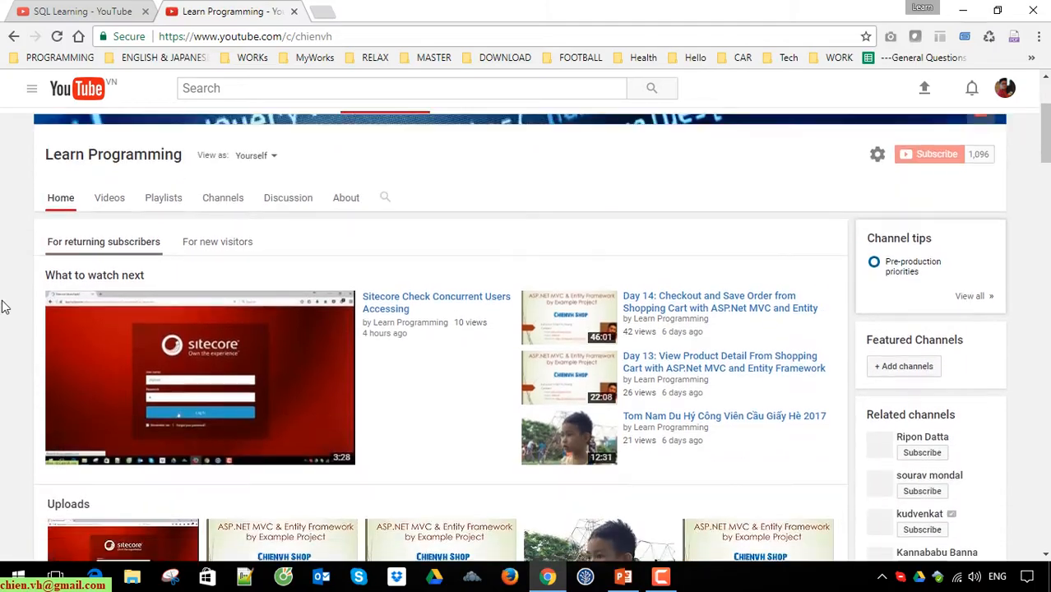
scroll(6, 303, down, 15)
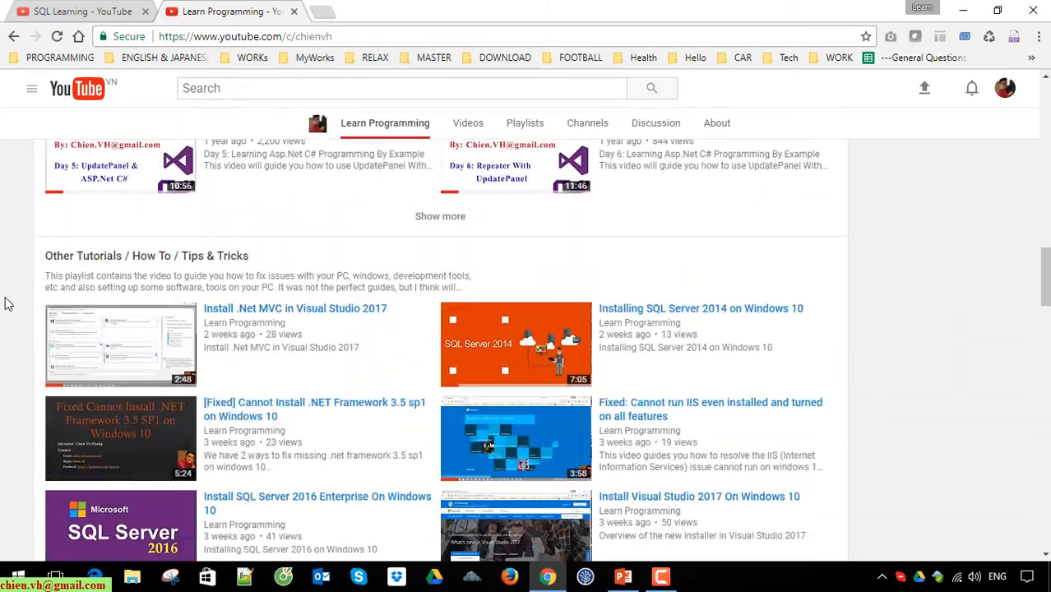
scroll(5, 300, down, 5)
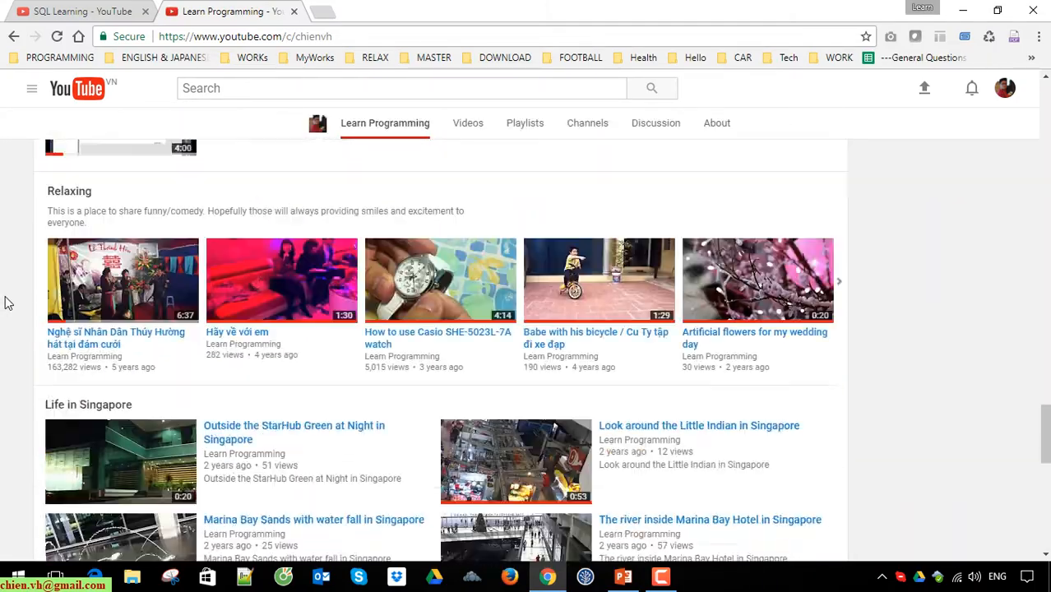
scroll(5, 301, up, 10)
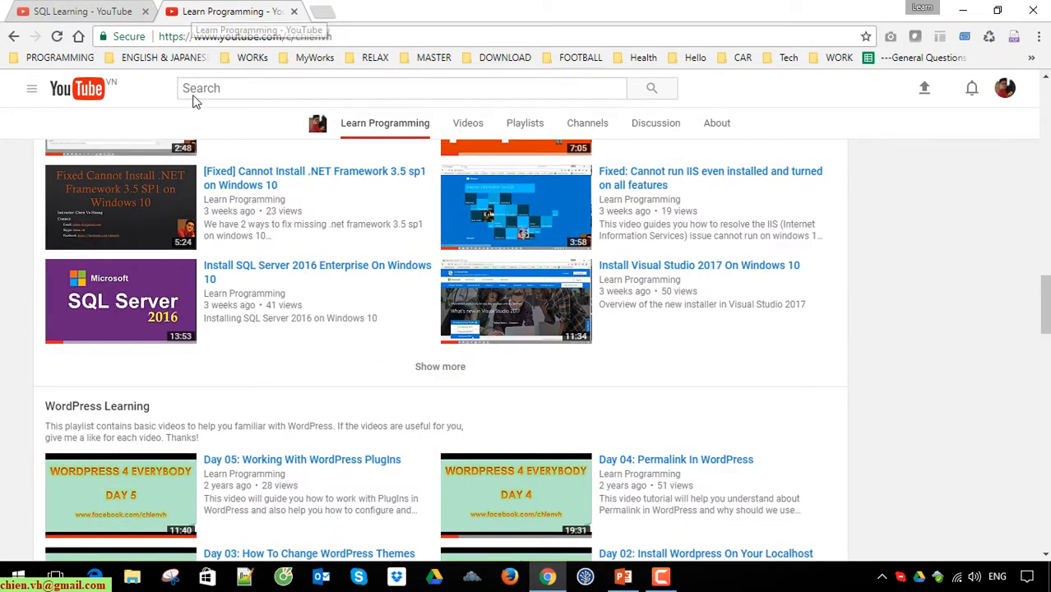
scroll(64, 305, up, 20)
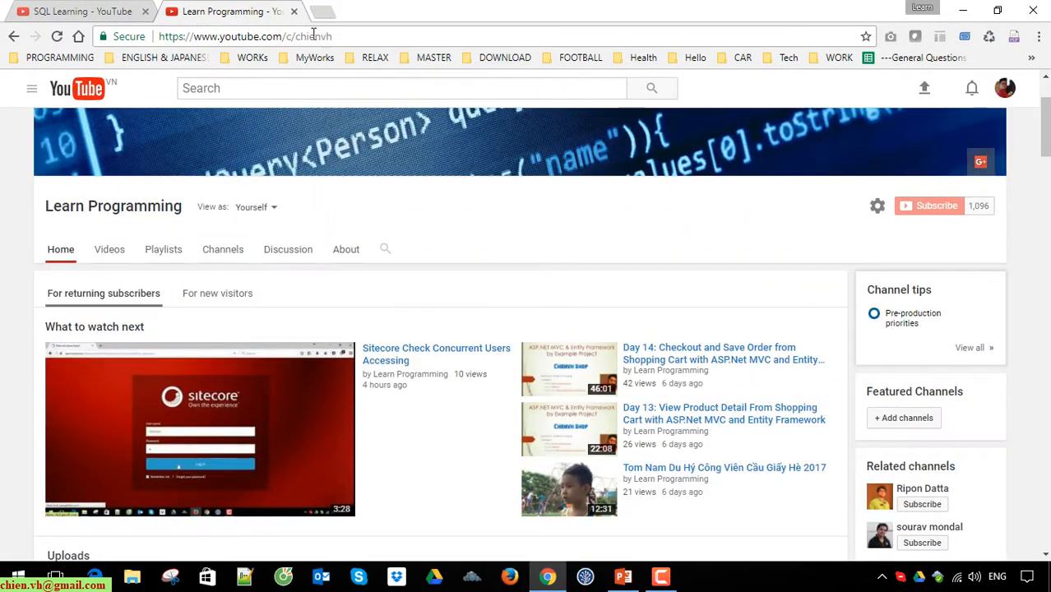
drag(296, 35, 413, 35)
click(414, 35)
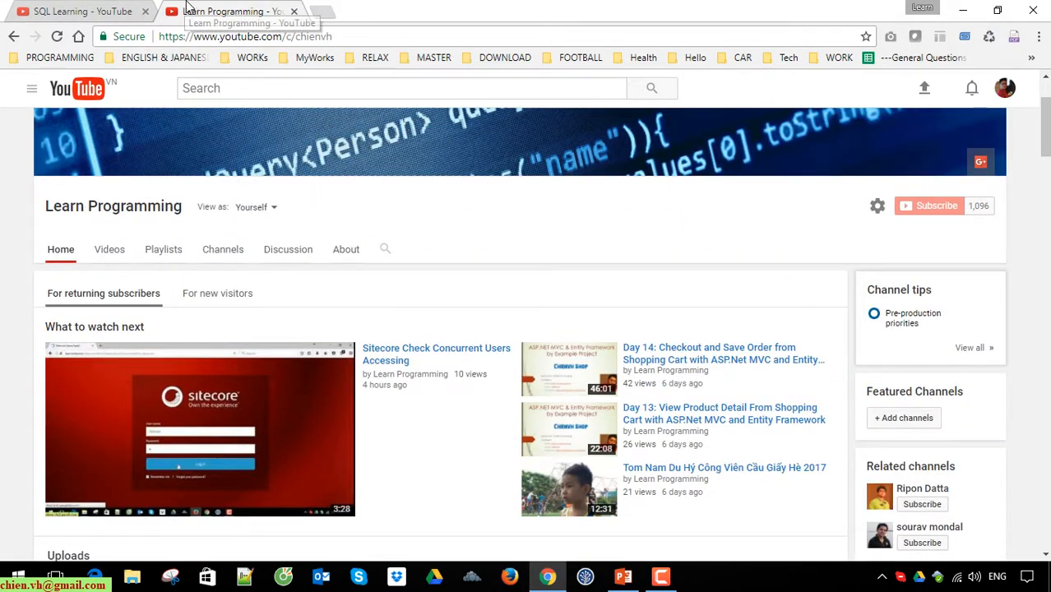
middle_click(190, 6)
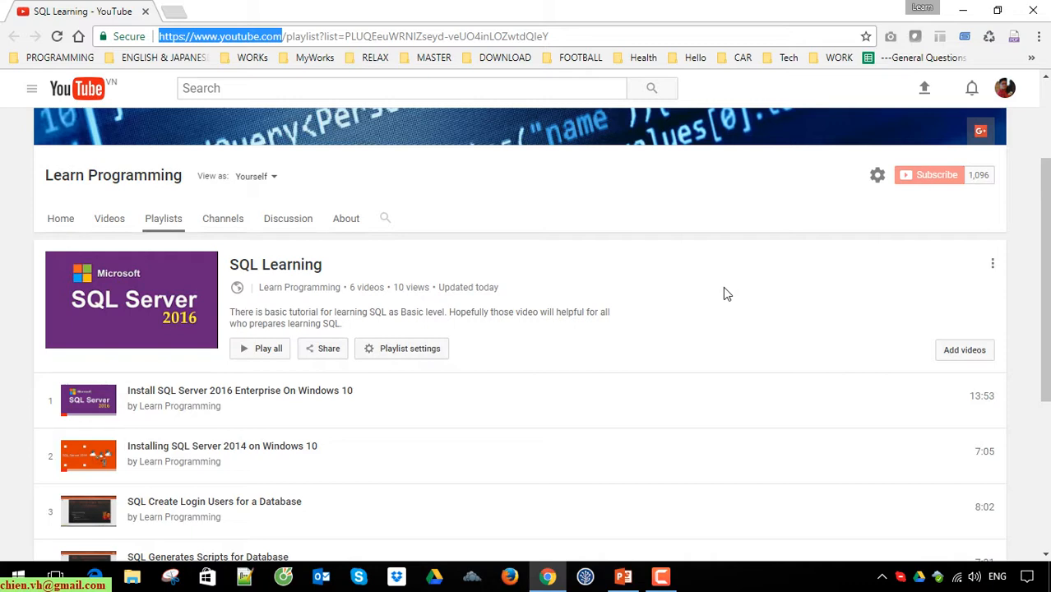
Step: Review the remaining videos in the SQL Learning playlist and minimize the browser to return to the desktop
scroll(362, 367, down, 3)
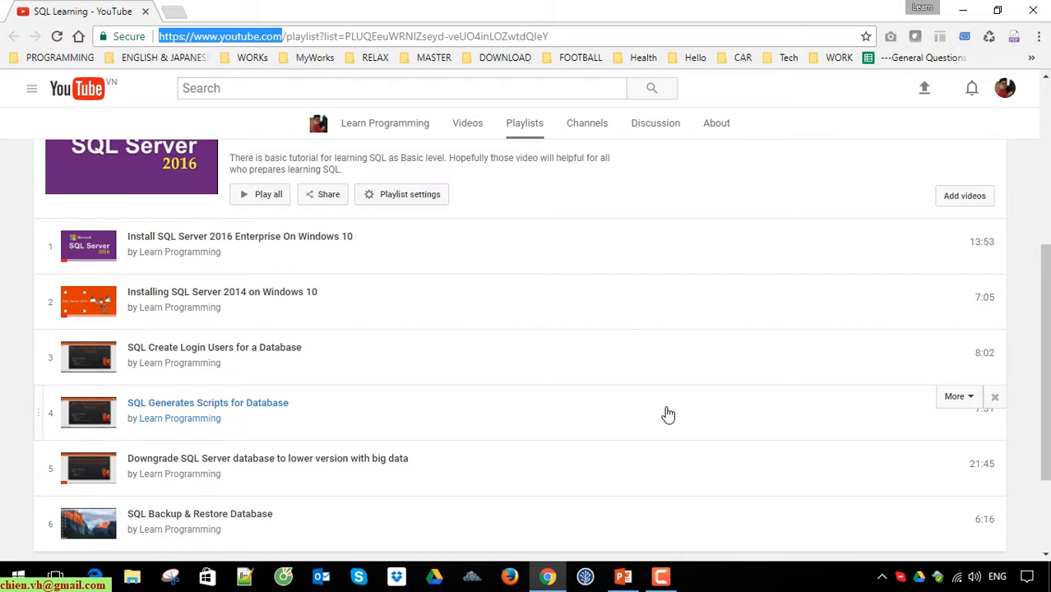
click(966, 10)
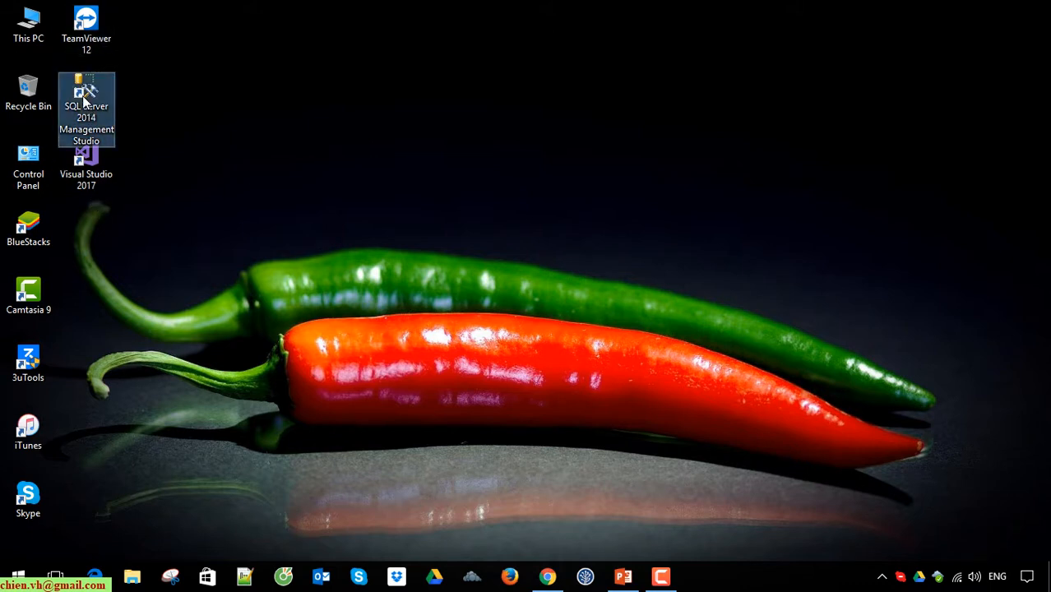
click(89, 175)
click(81, 109)
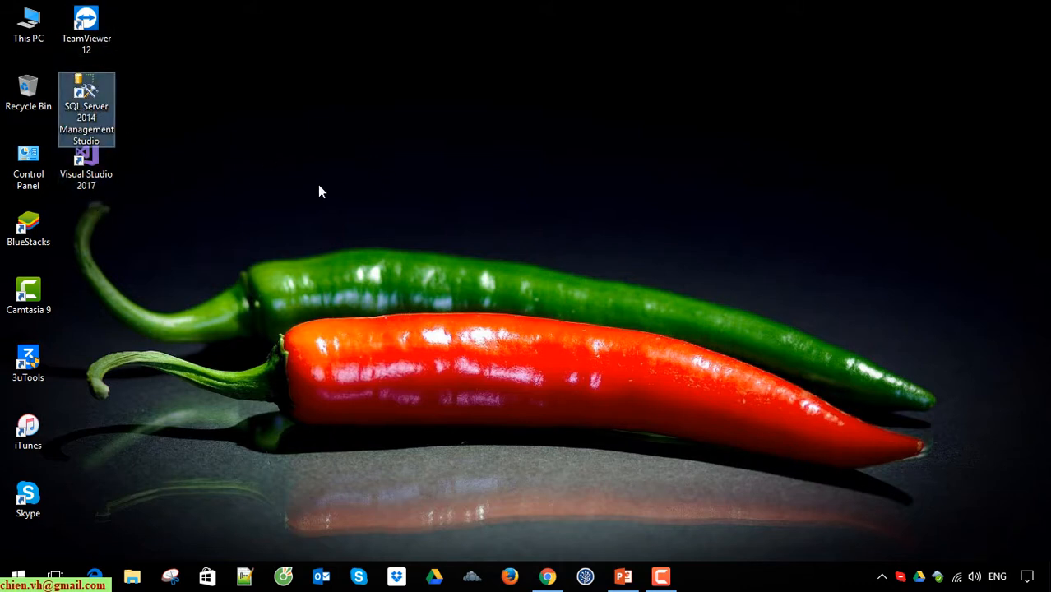
click(221, 191)
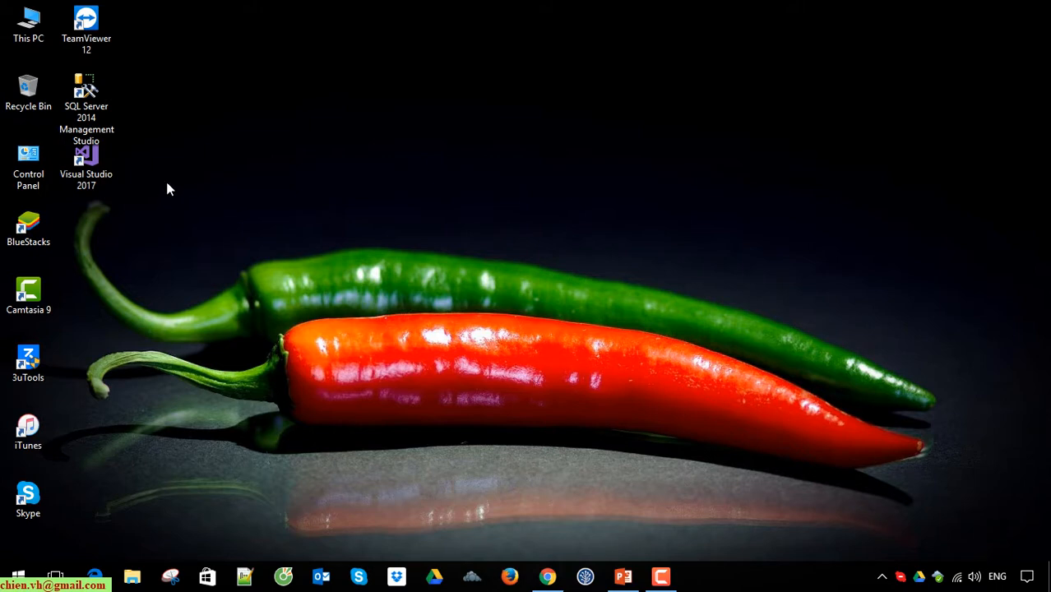
Step: Launch SQL Server 2014 Management Studio from the installed Microsoft SQL Server 2014 programs
click(18, 576)
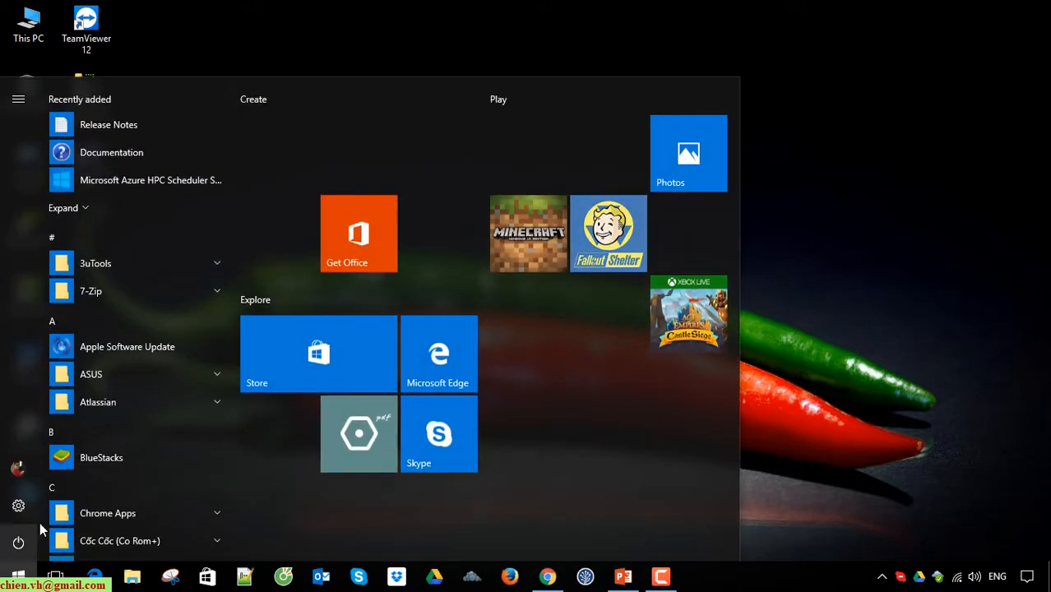
drag(232, 127, 245, 314)
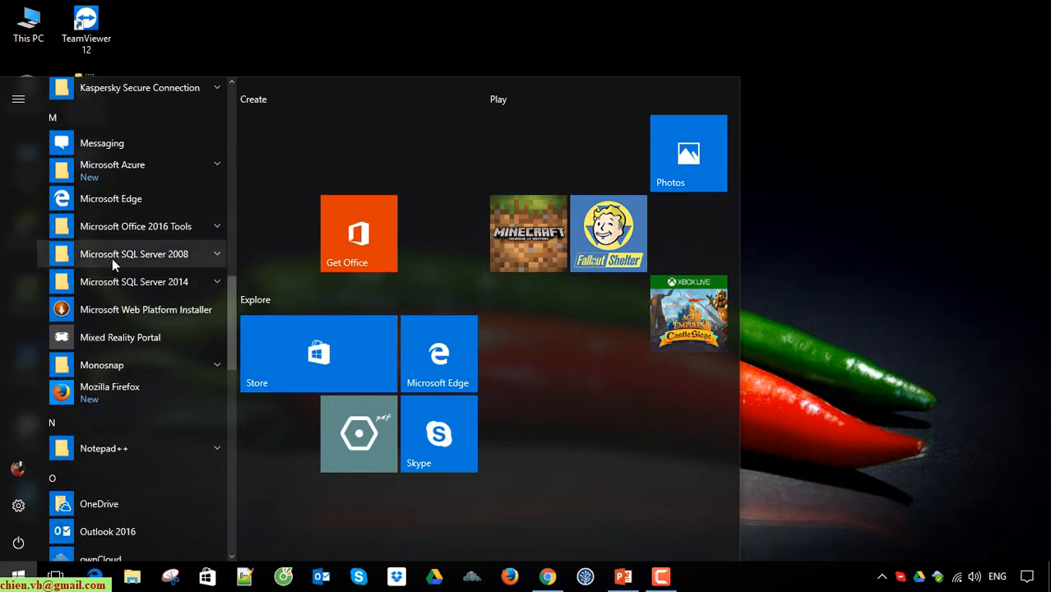
click(217, 253)
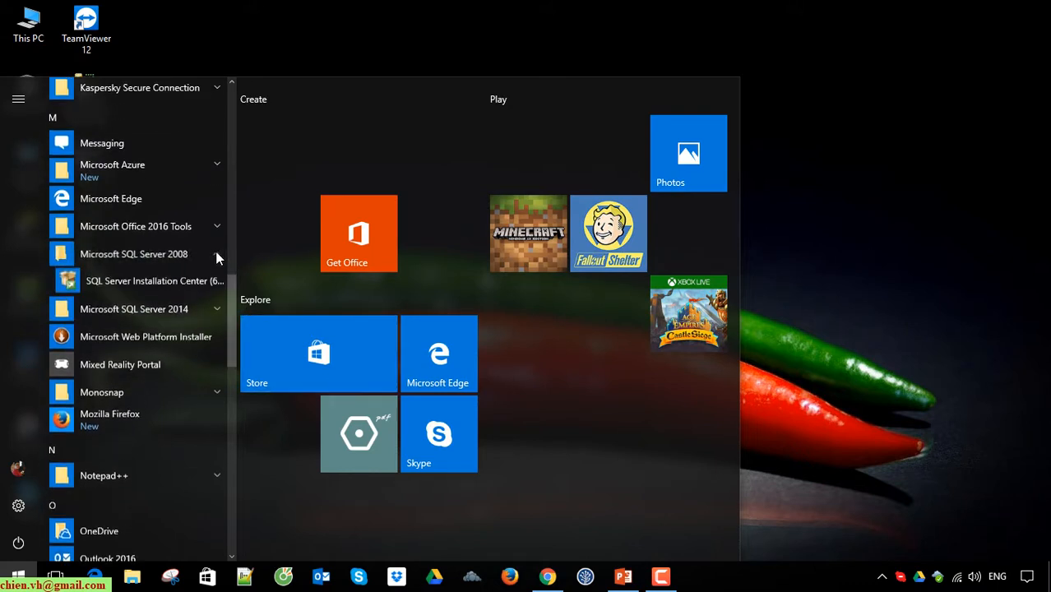
click(212, 309)
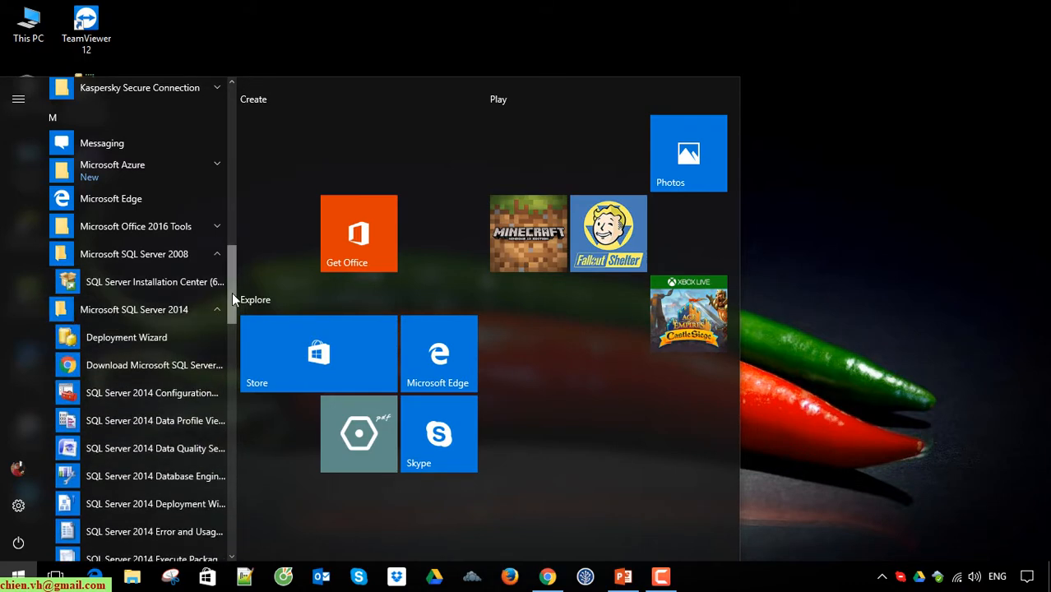
drag(232, 292, 228, 342)
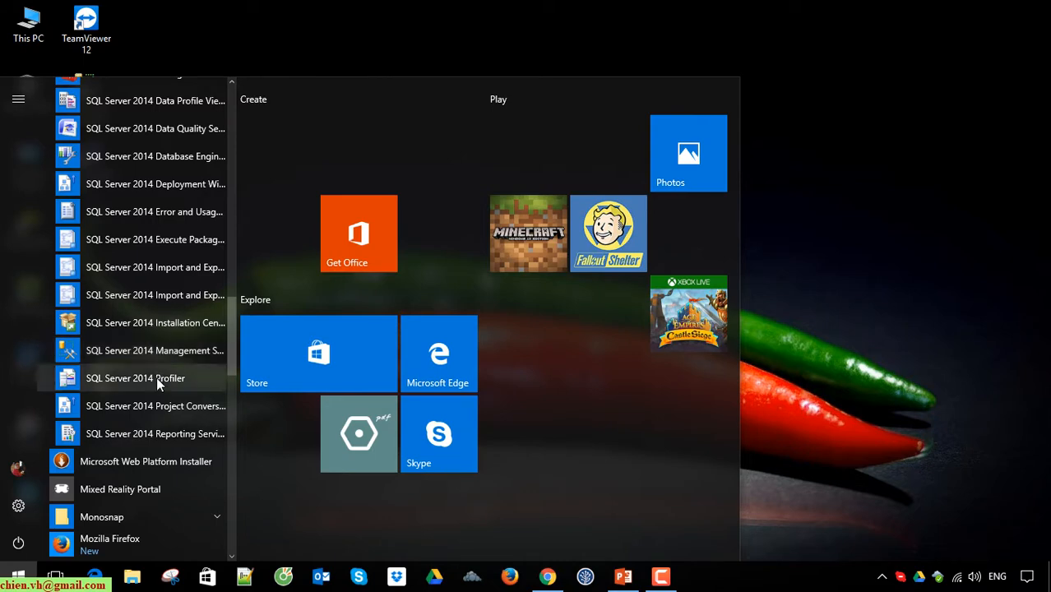
click(169, 354)
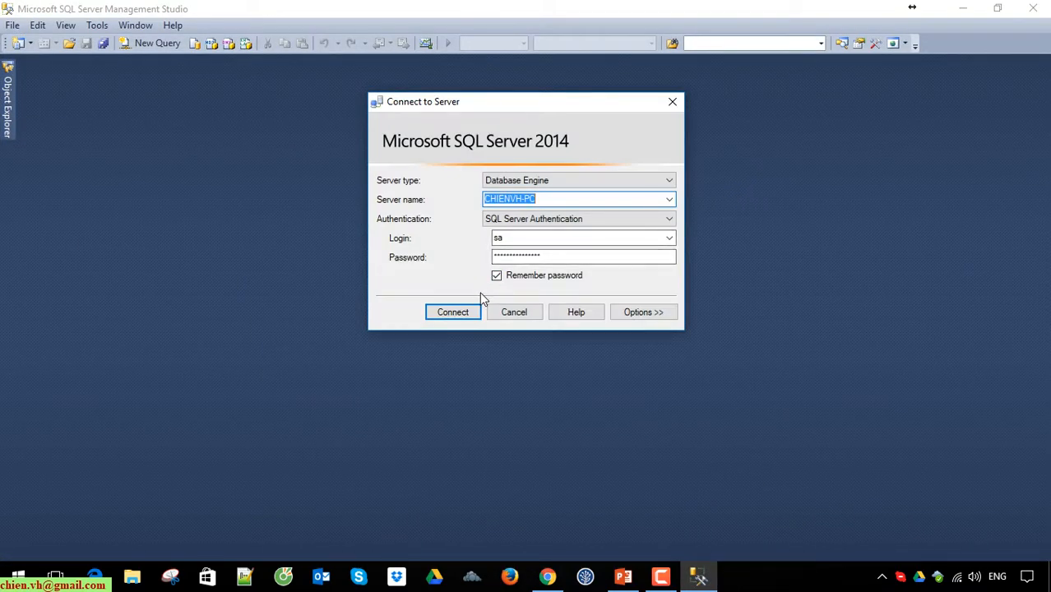
Step: Connect to the local Database Engine through SQL Server Authentication with the sa login and the remembered password
click(530, 236)
click(530, 237)
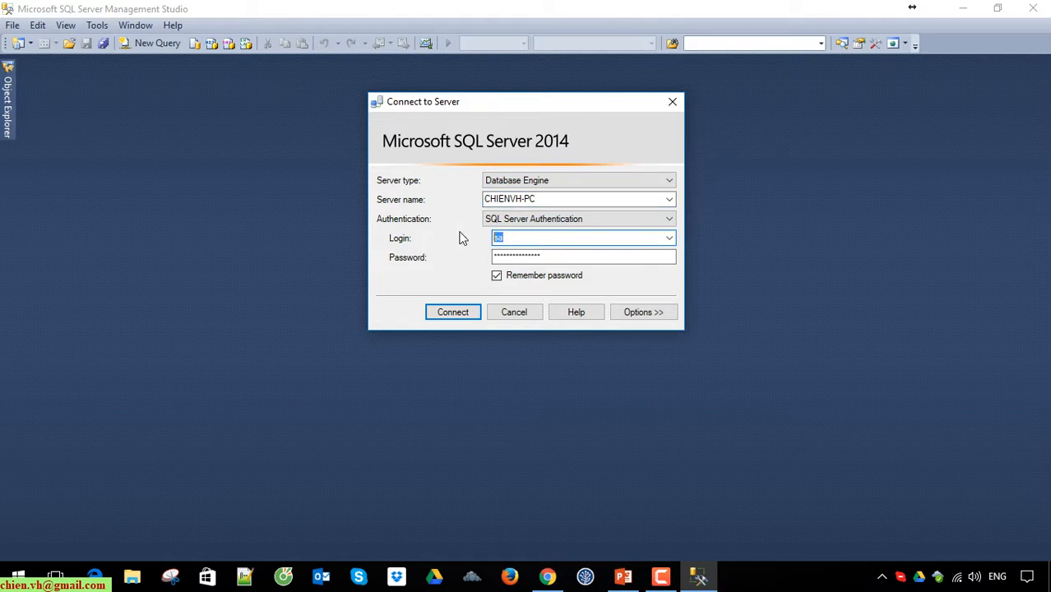
key(Tab)
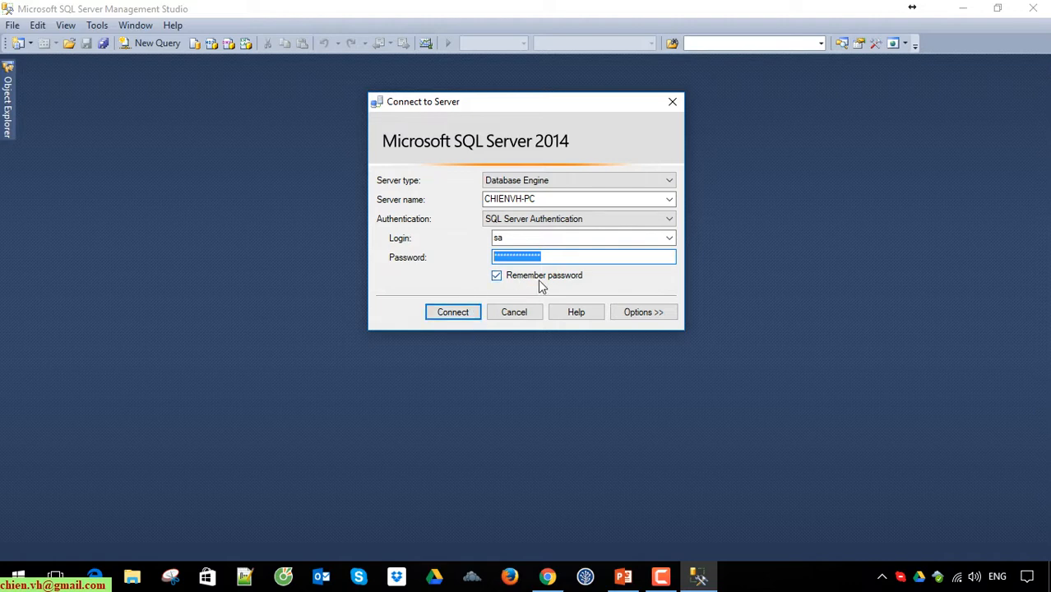
click(575, 257)
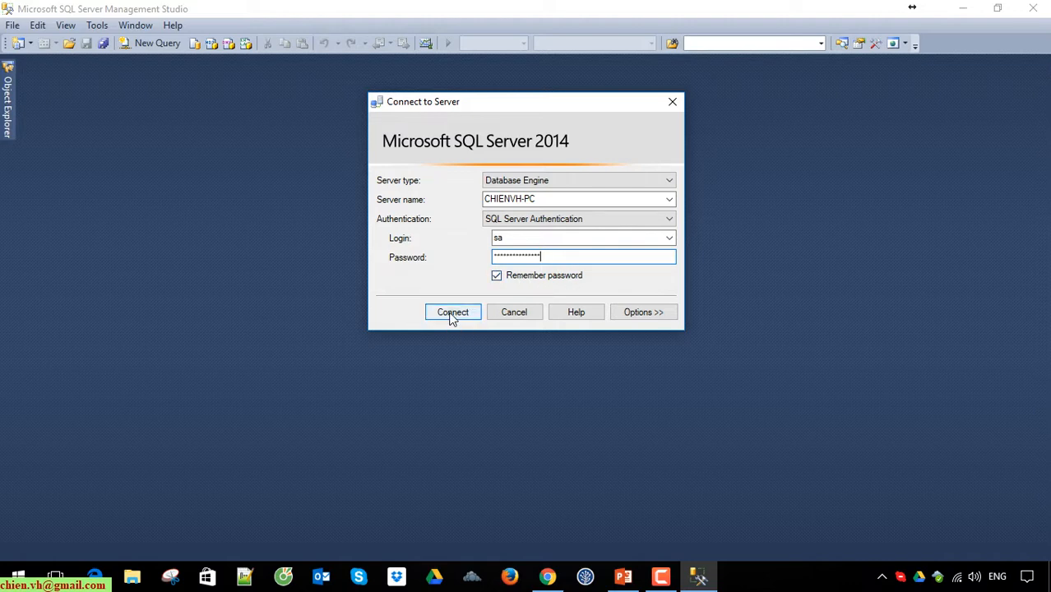
click(451, 315)
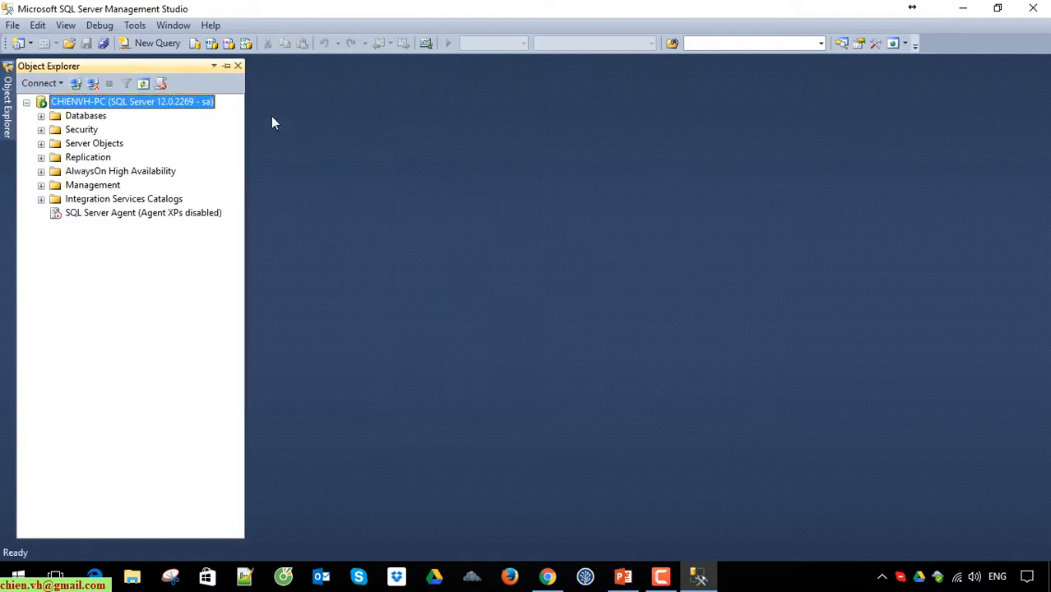
Step: Keep Object Explorer permanently docked and narrow it to fit its server tree
click(227, 67)
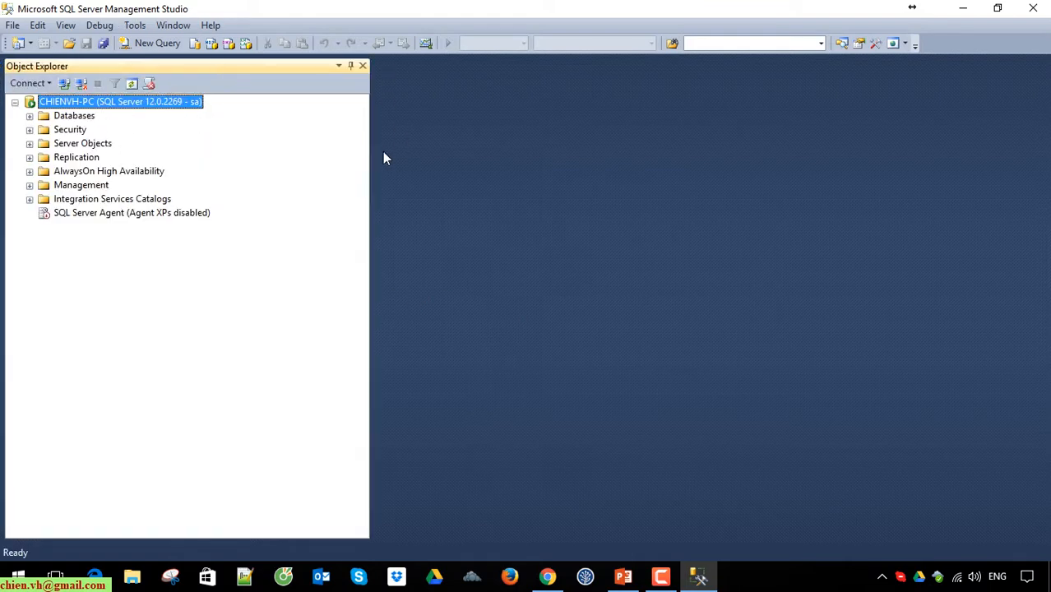
drag(369, 158, 258, 155)
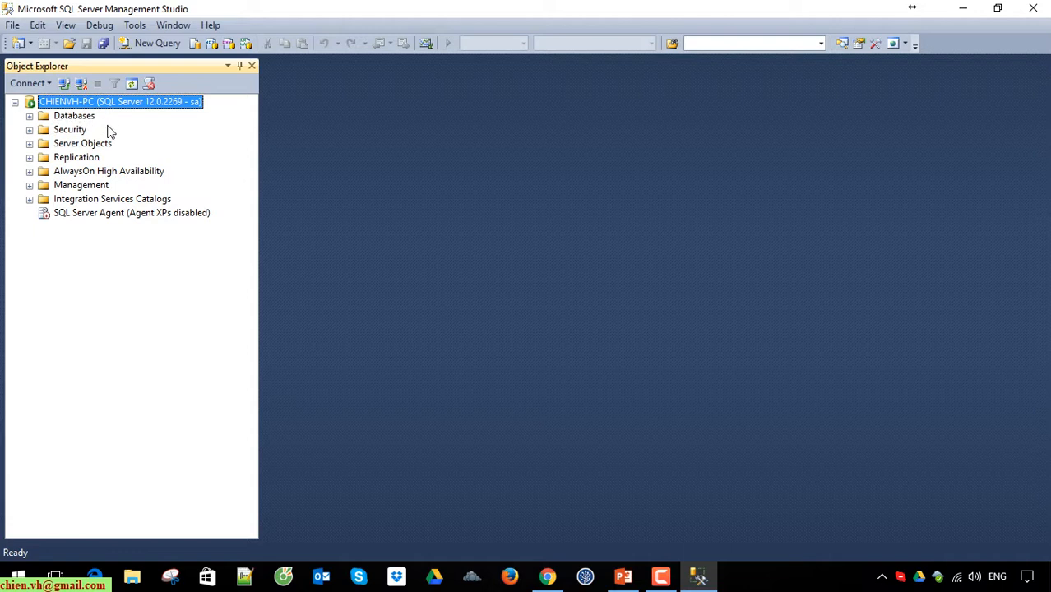
Step: Expand the server's Databases folder and briefly look inside the server-level Security folder
click(29, 116)
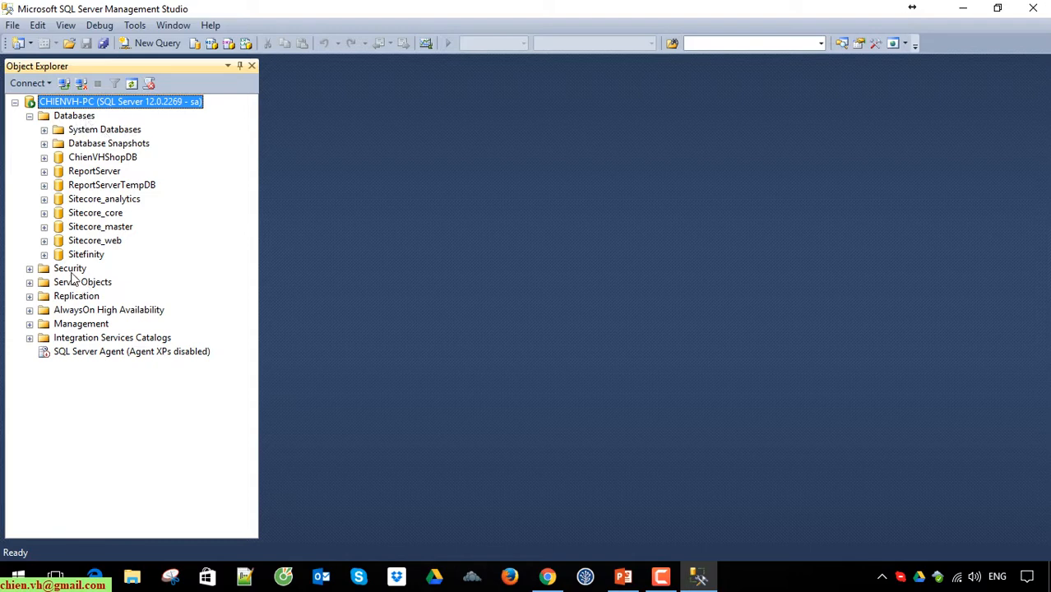
click(30, 269)
click(29, 269)
Step: Create a new database named LearnSQLDB on the server with the default owner and file settings
right_click(76, 117)
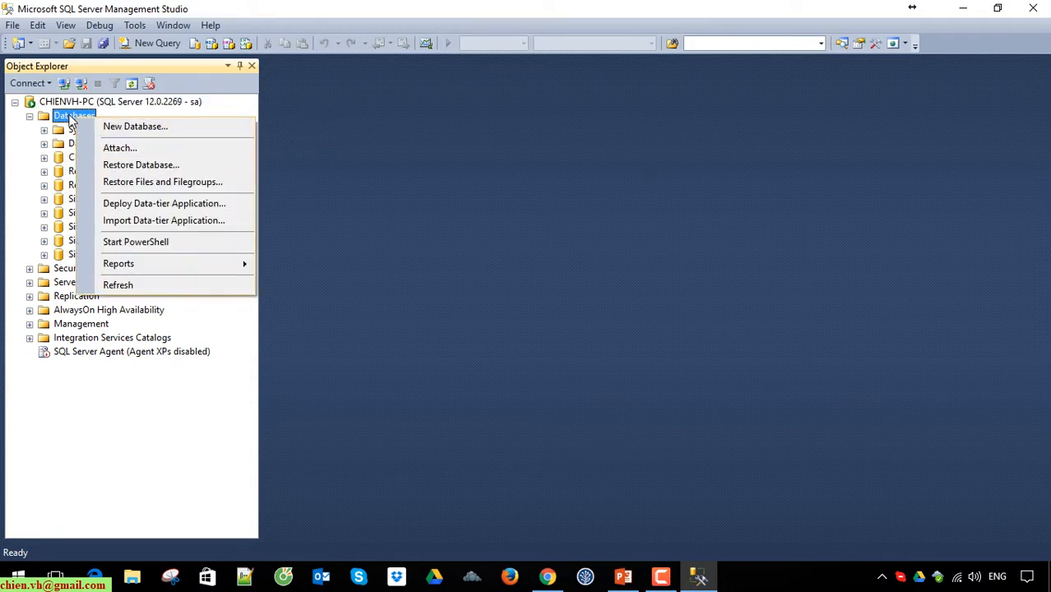
click(148, 126)
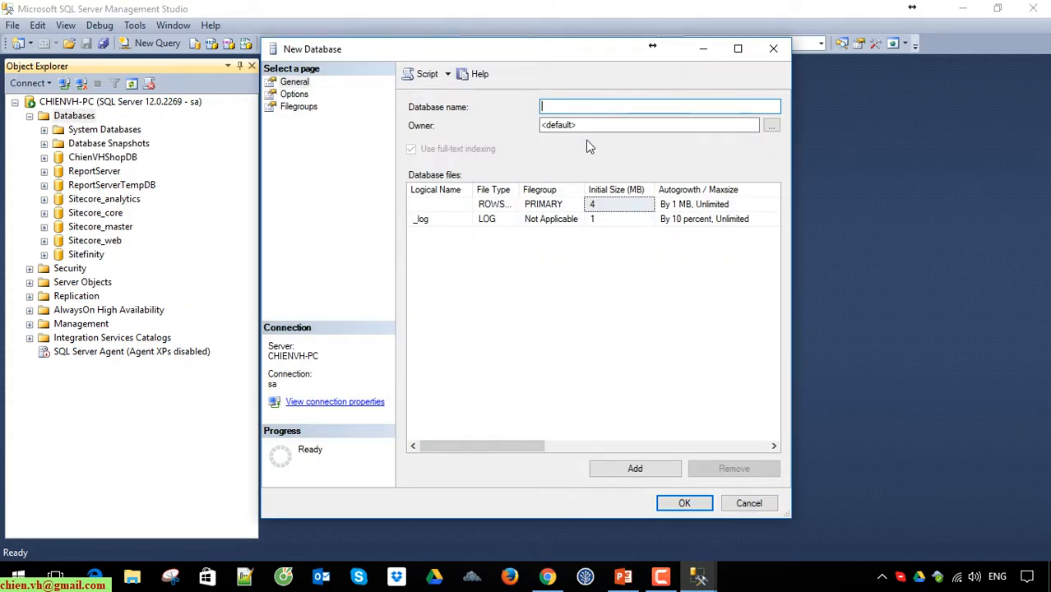
text(LearnSQL)
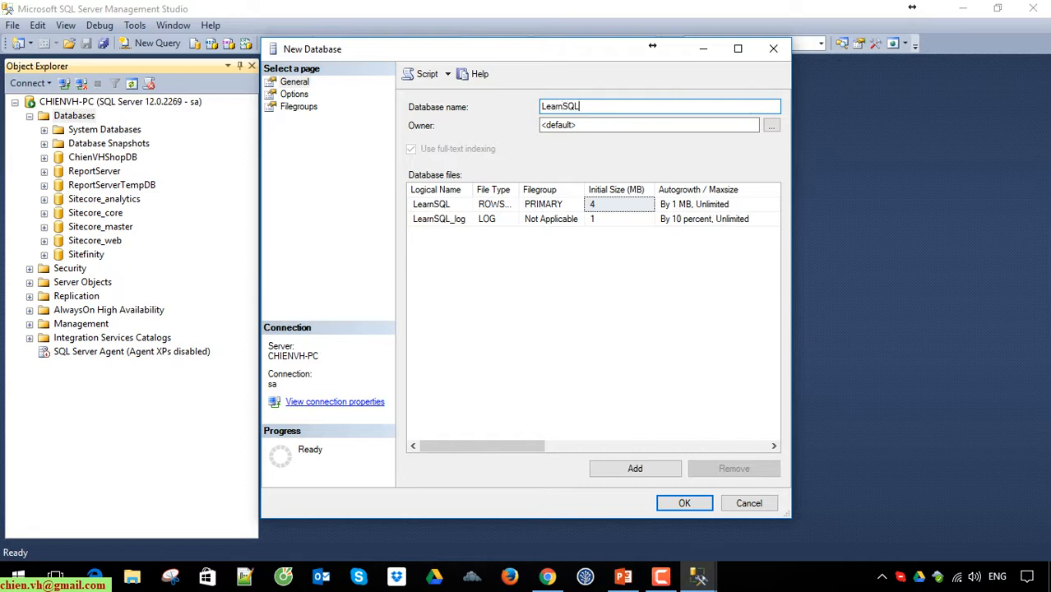
text(DB)
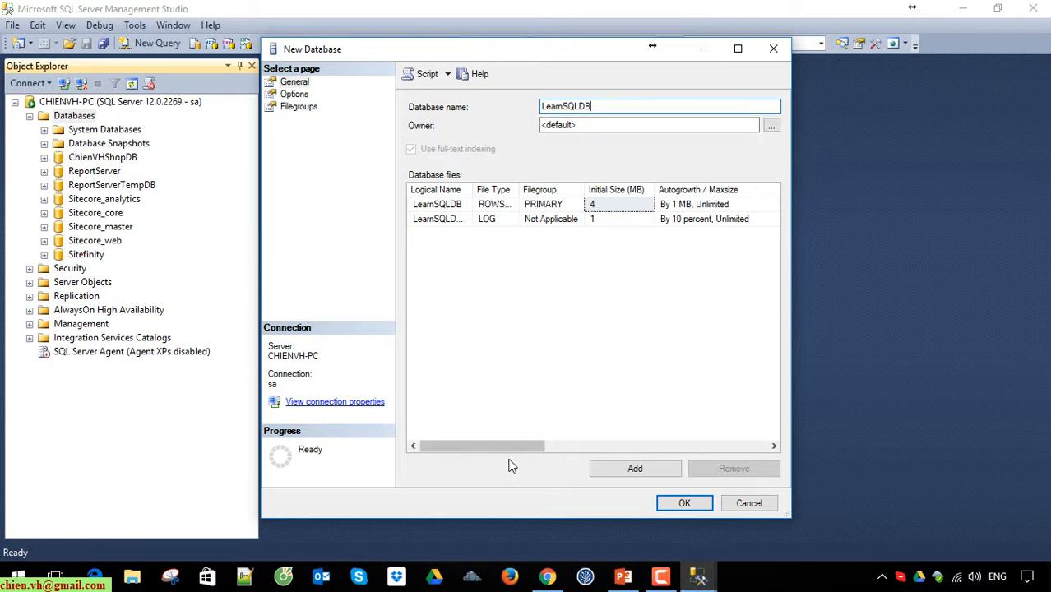
mouse_move(486, 445)
mouse_down()
mouse_move(589, 443)
mouse_move(486, 445)
mouse_up()
click(676, 502)
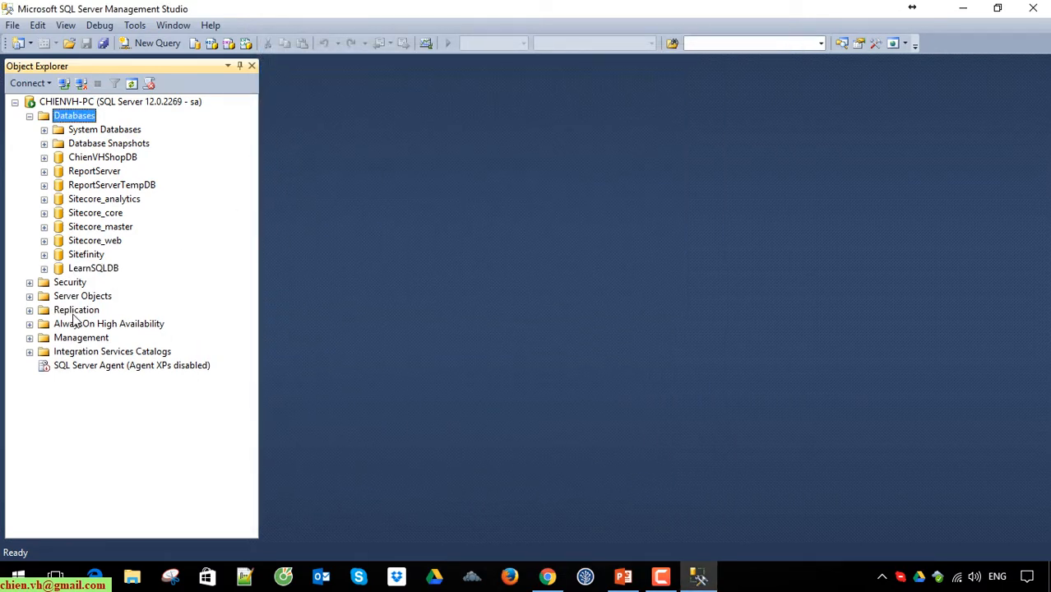
Step: Expand the LearnSQLDB database, look inside its Tables folder and collapse it, and slightly widen Object Explorer
click(45, 269)
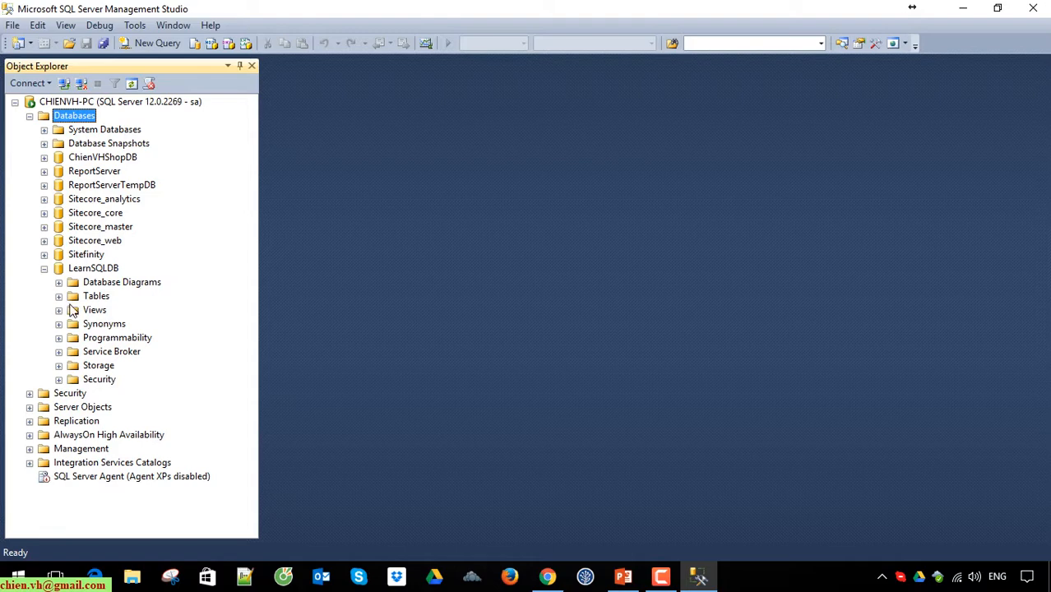
click(58, 296)
click(74, 310)
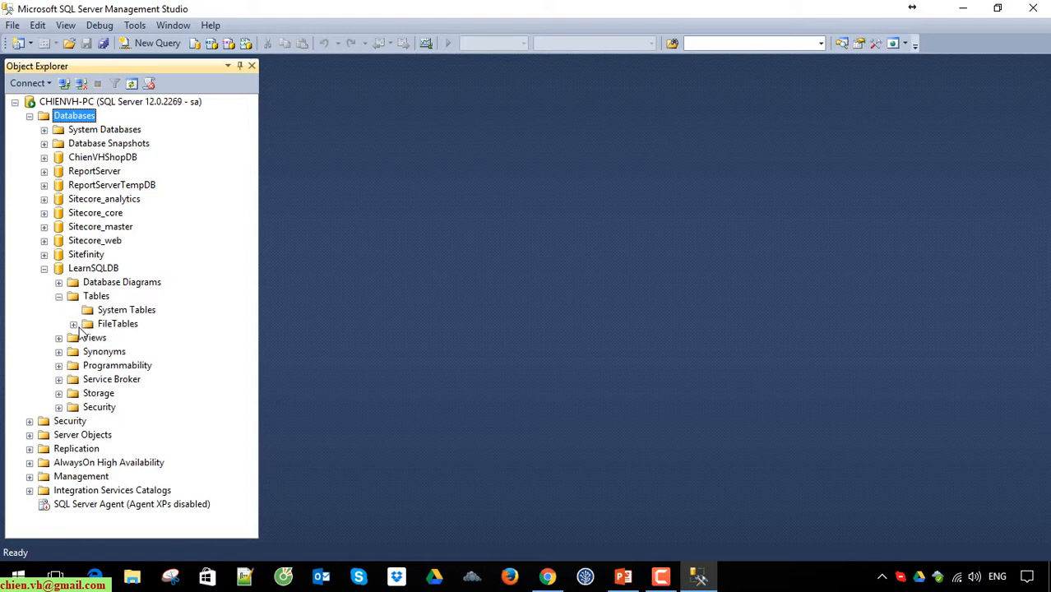
click(73, 324)
click(58, 298)
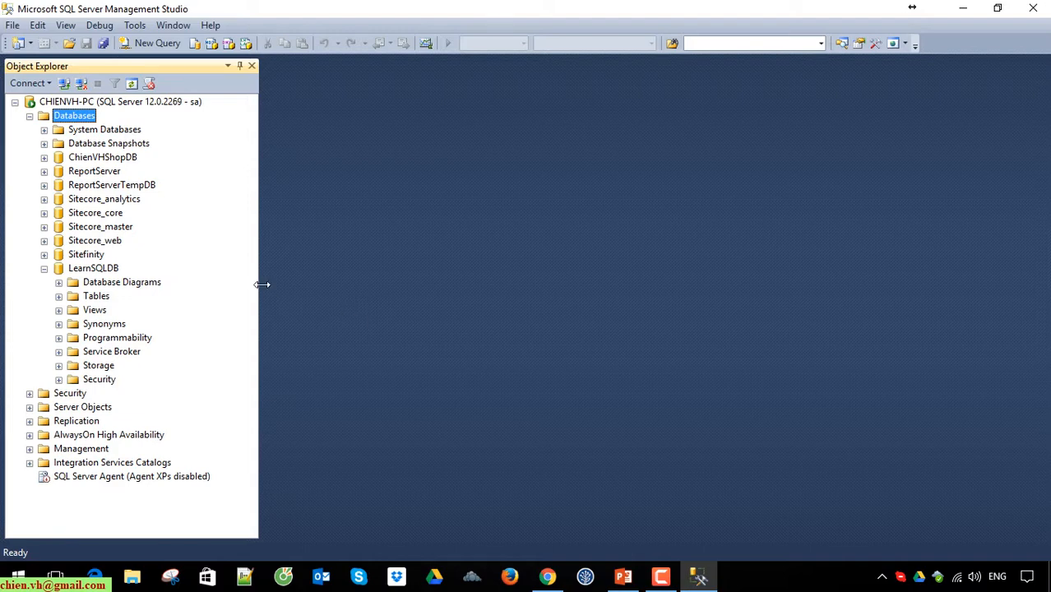
drag(261, 284, 271, 283)
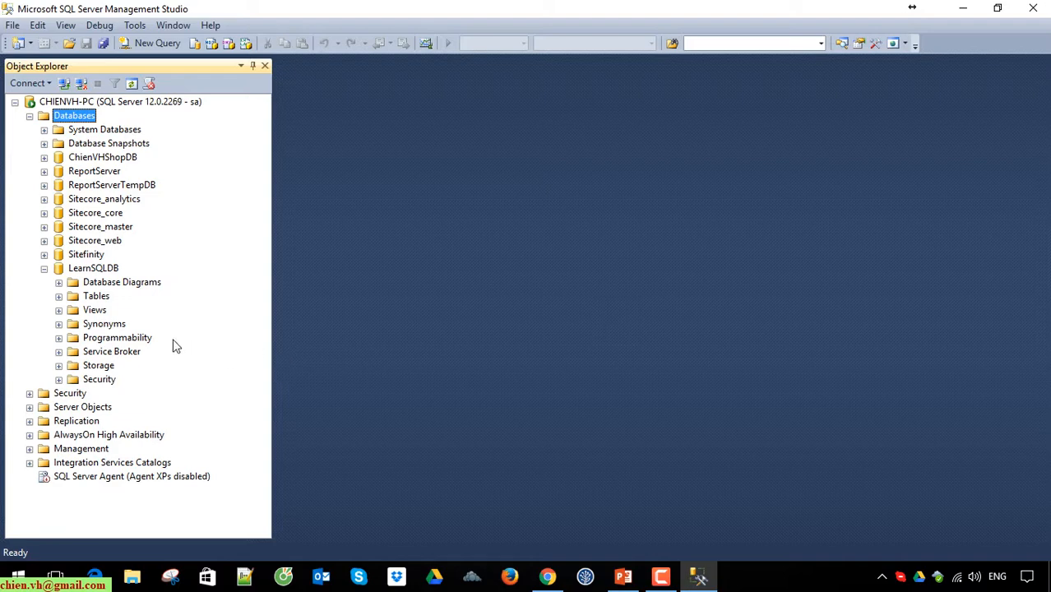
Step: Start a new table in LearnSQLDB and enter ProductID as its first column
right_click(96, 297)
mouse_move(175, 305)
click(260, 307)
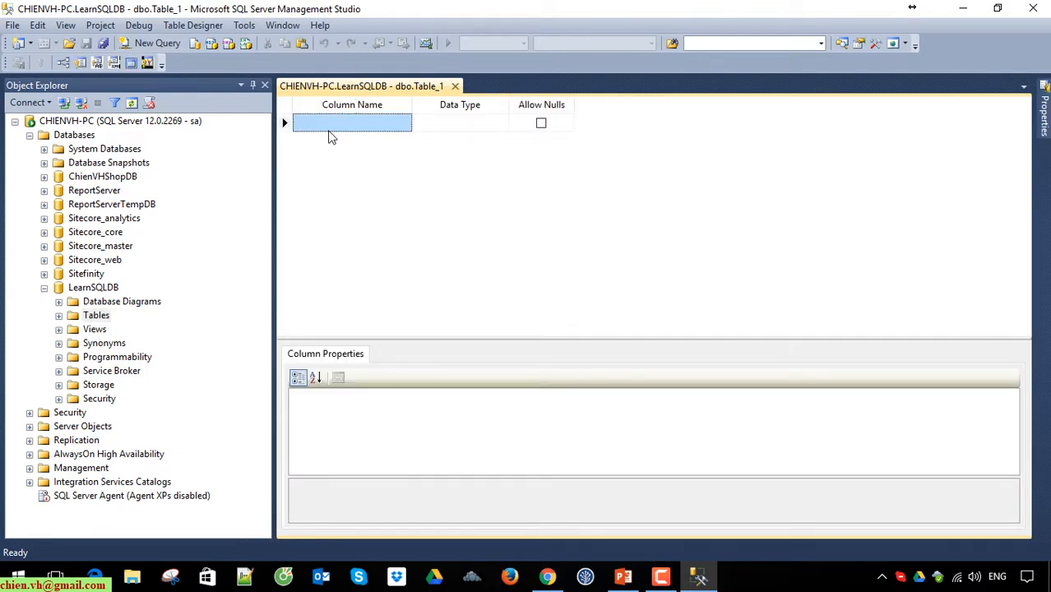
text(ProductID)
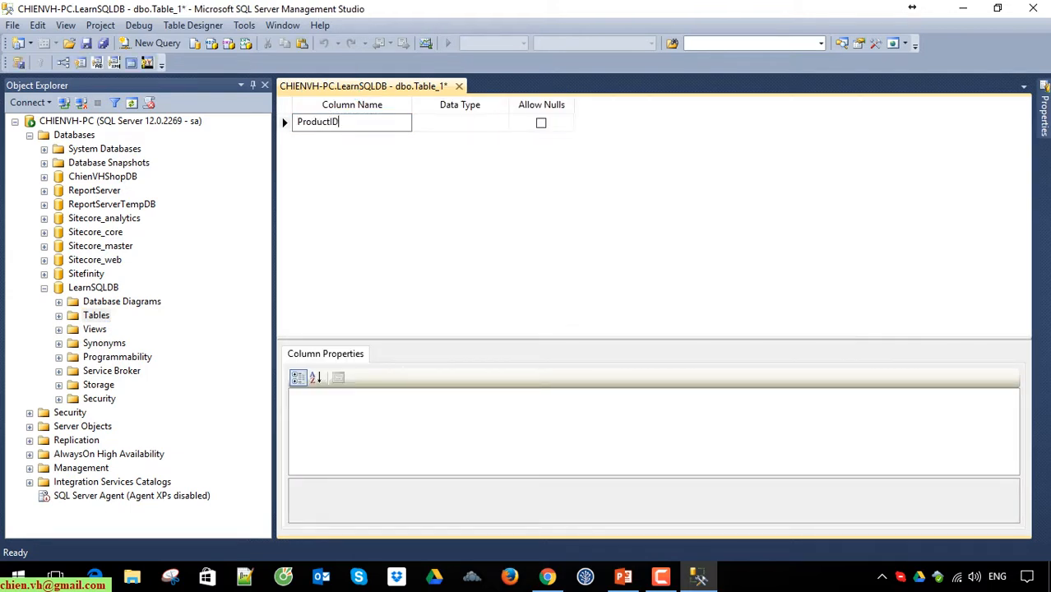
click(328, 138)
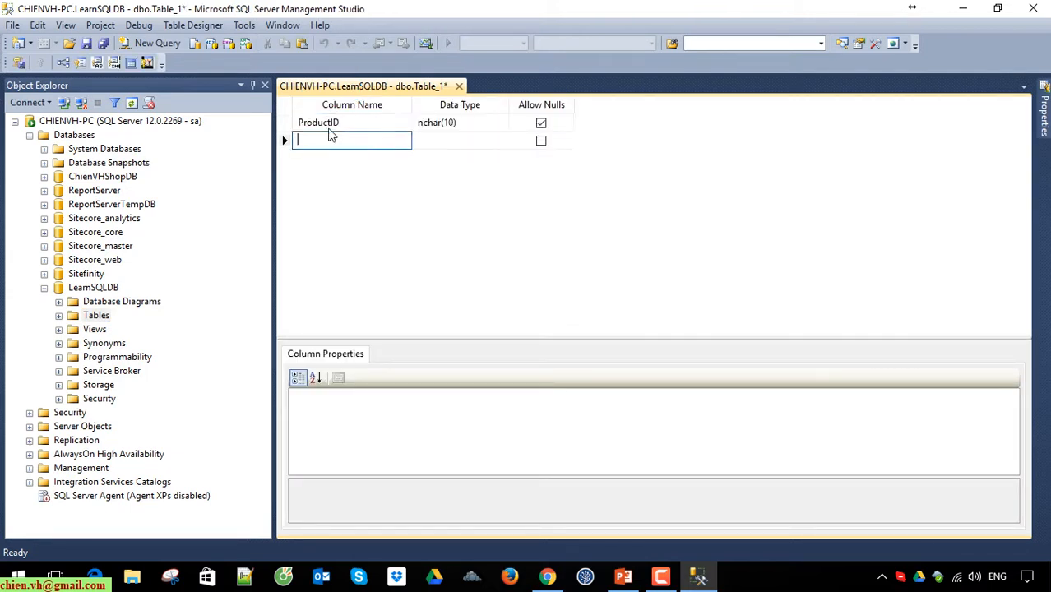
Step: Add the columns ProductName and ProductPrice to the new table below ProductID
text(ProductNa)
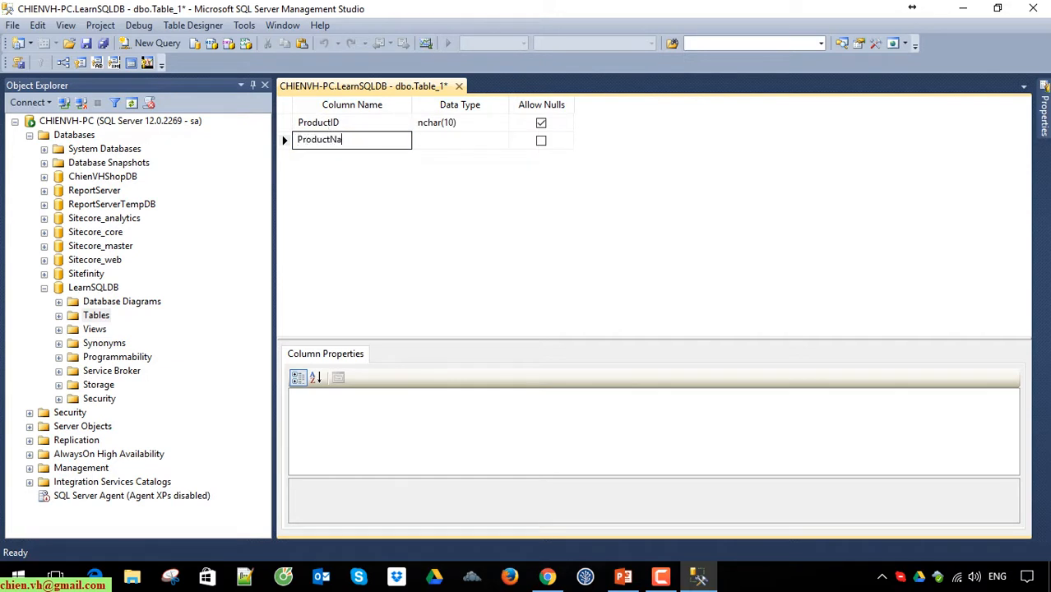
text(me)
key(Down)
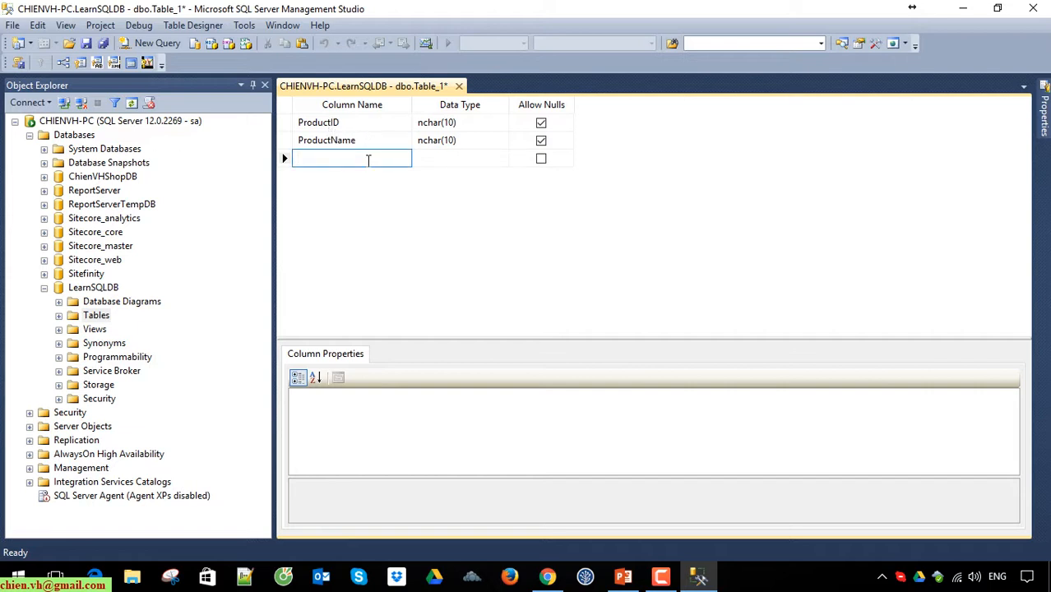
text(ProductPrice)
key(Down)
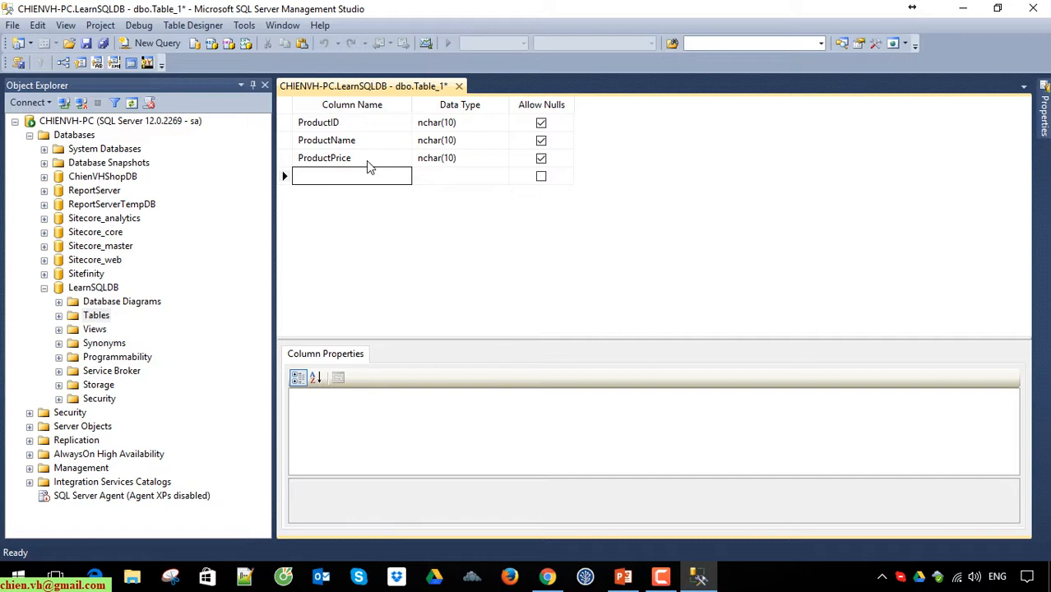
Step: Add a fourth column named ProductQuantity to the new table
text(ProductQuanti)
click(356, 236)
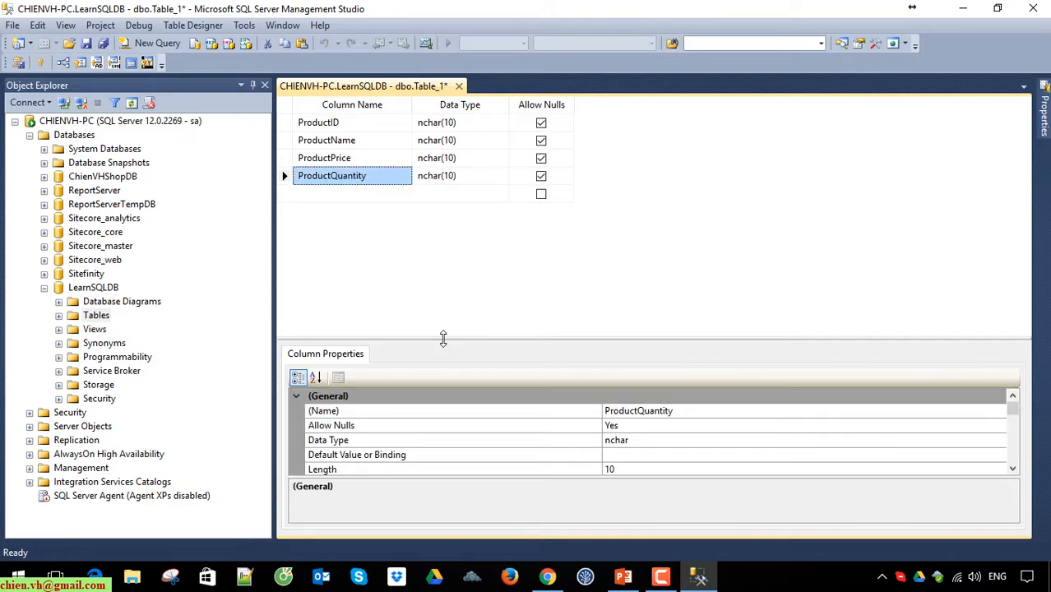
Step: Enlarge the column properties area of the table designer and narrow Object Explorer
drag(442, 339, 435, 281)
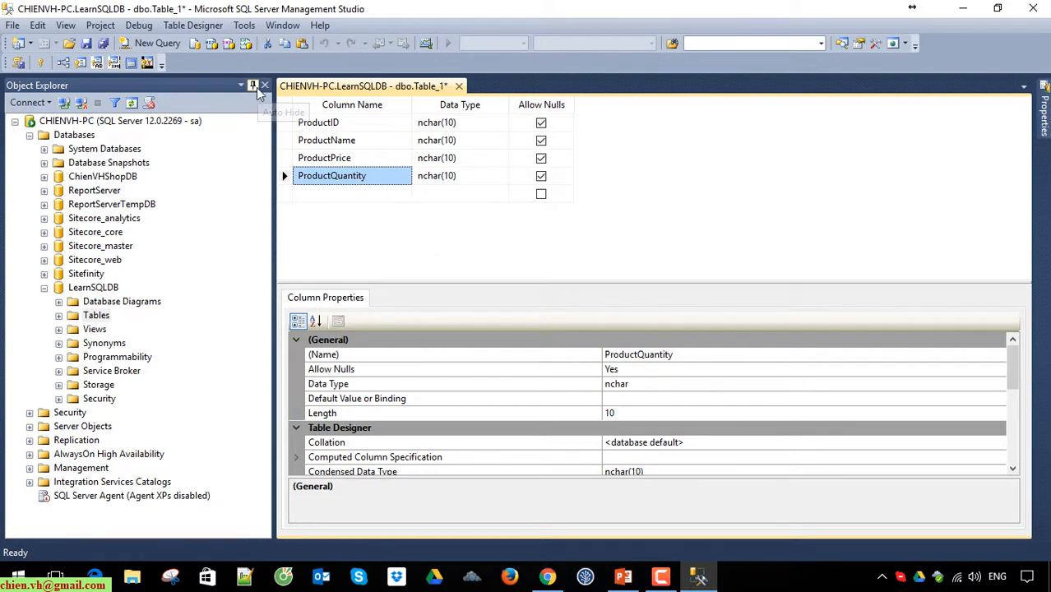
drag(272, 122, 221, 123)
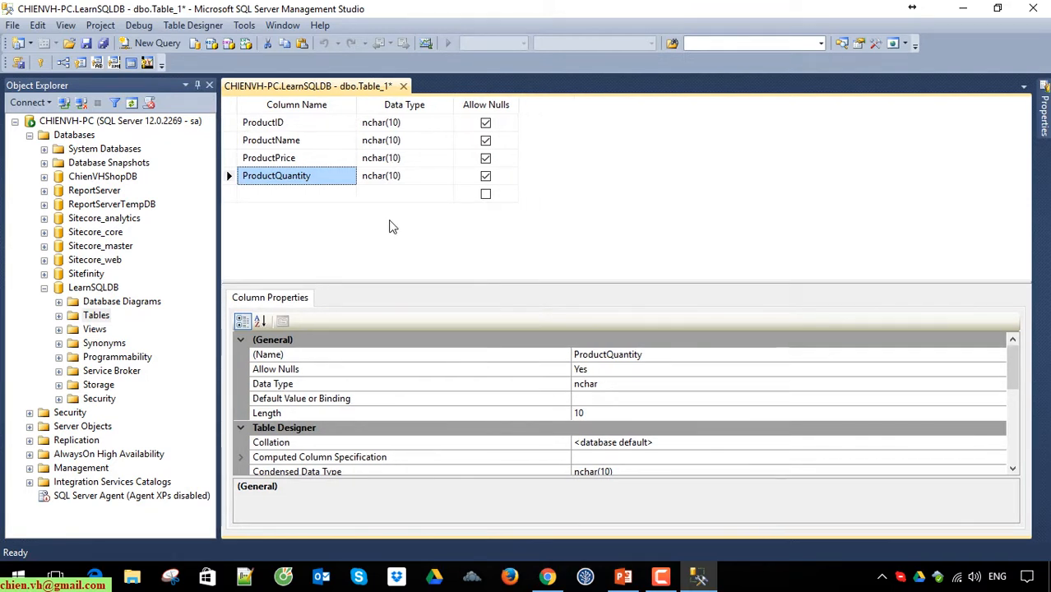
Step: Set the data type of the ProductID column to int
click(233, 123)
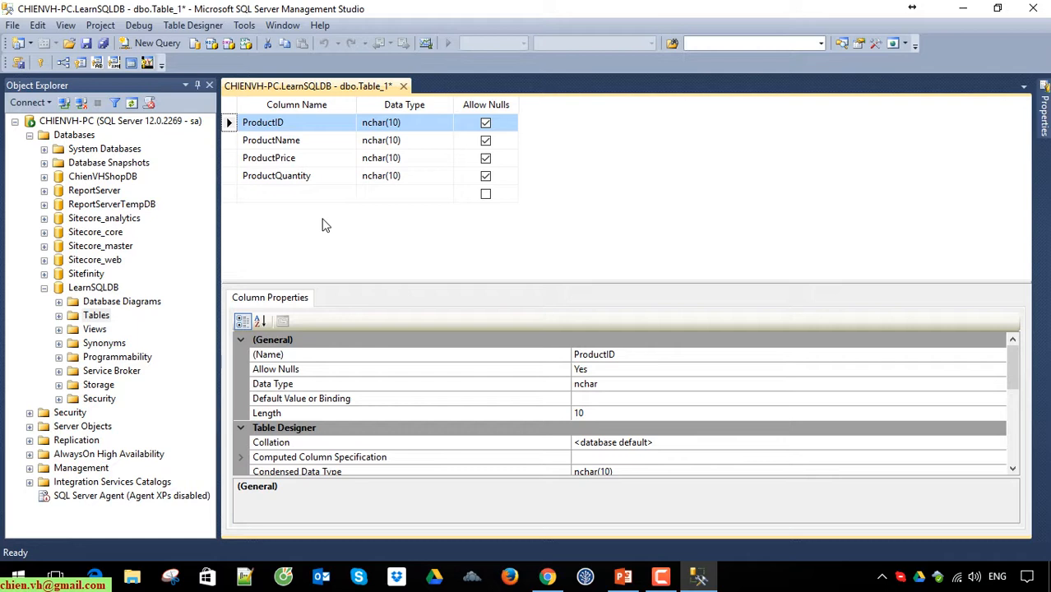
click(415, 129)
text(int)
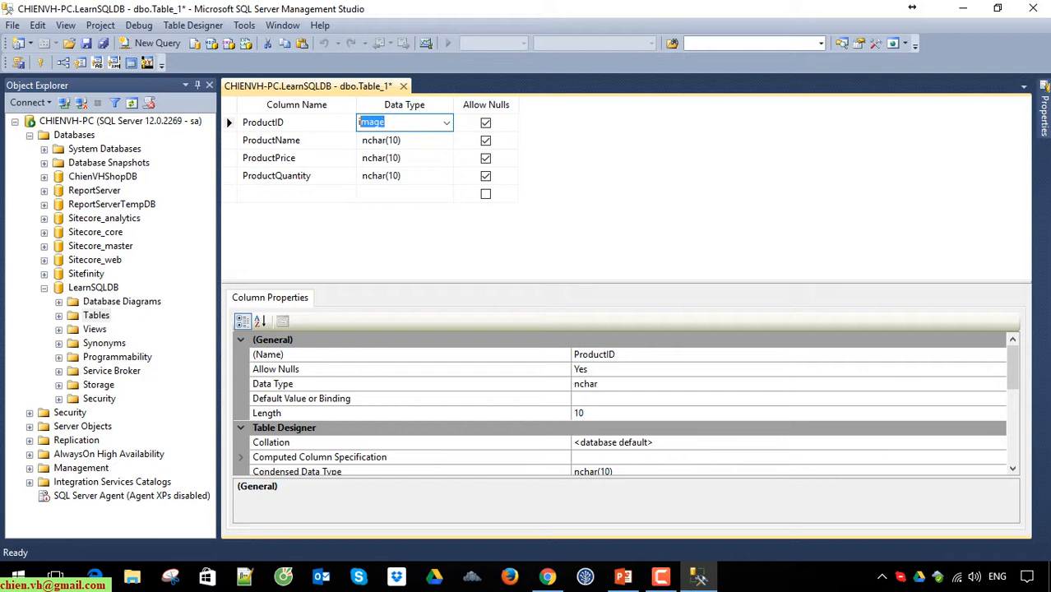
key(Return)
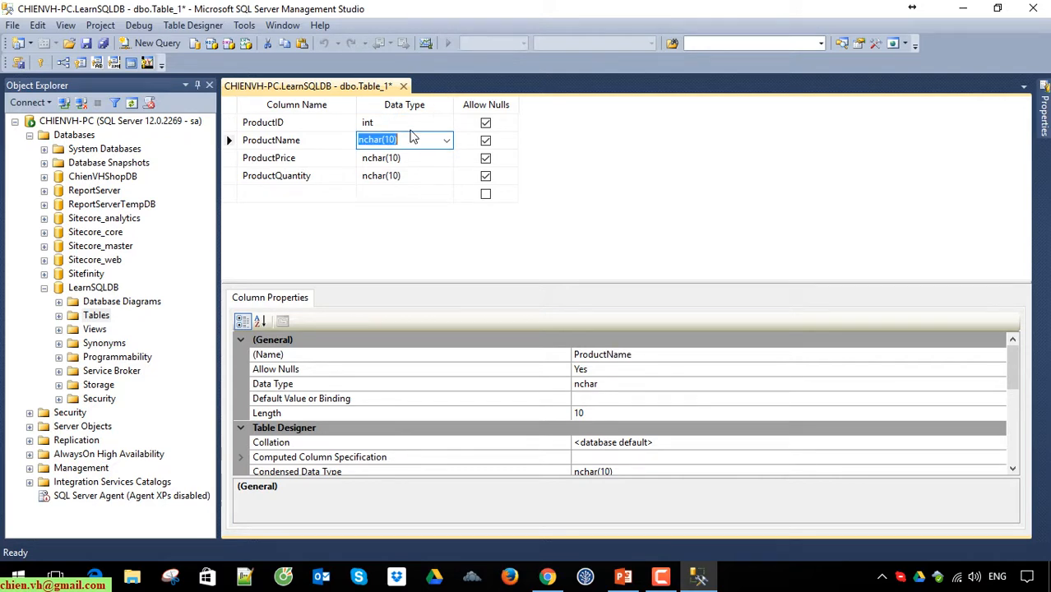
Step: Set the data type of the ProductName column to nvarchar(50)
click(332, 161)
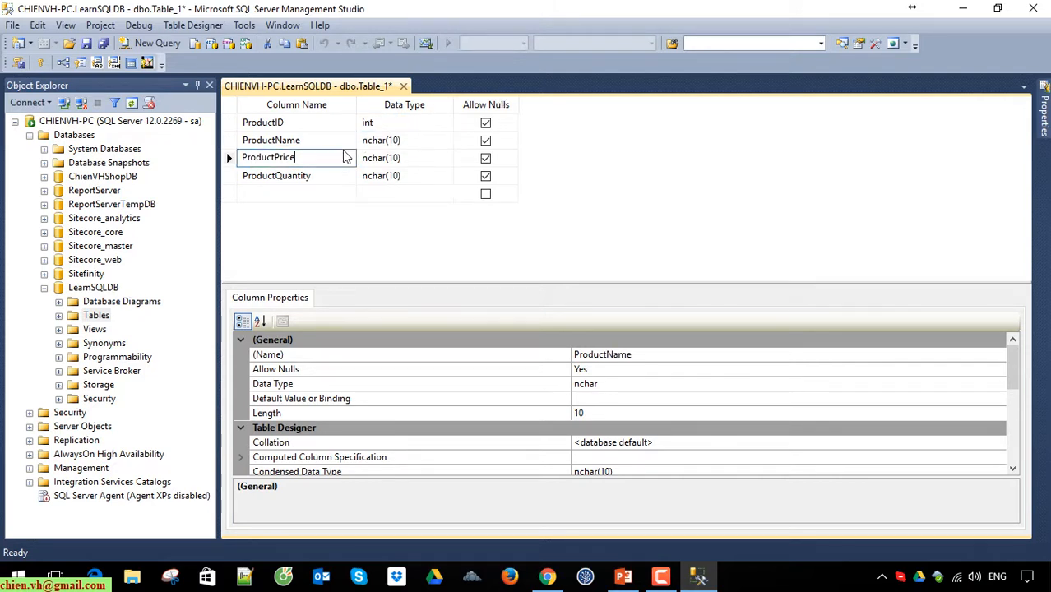
click(385, 143)
text(nvar)
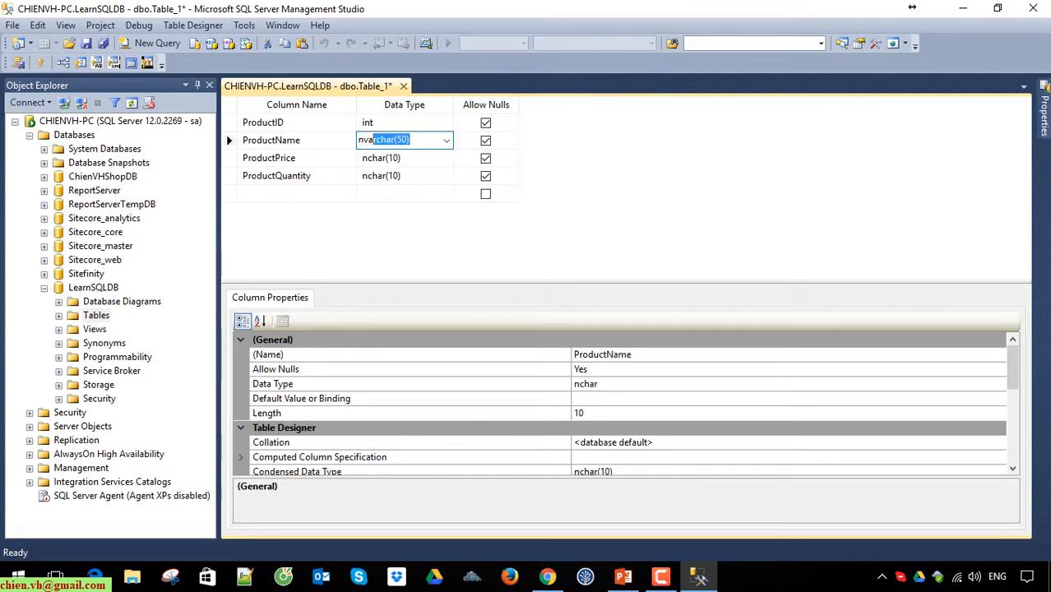
key(Down)
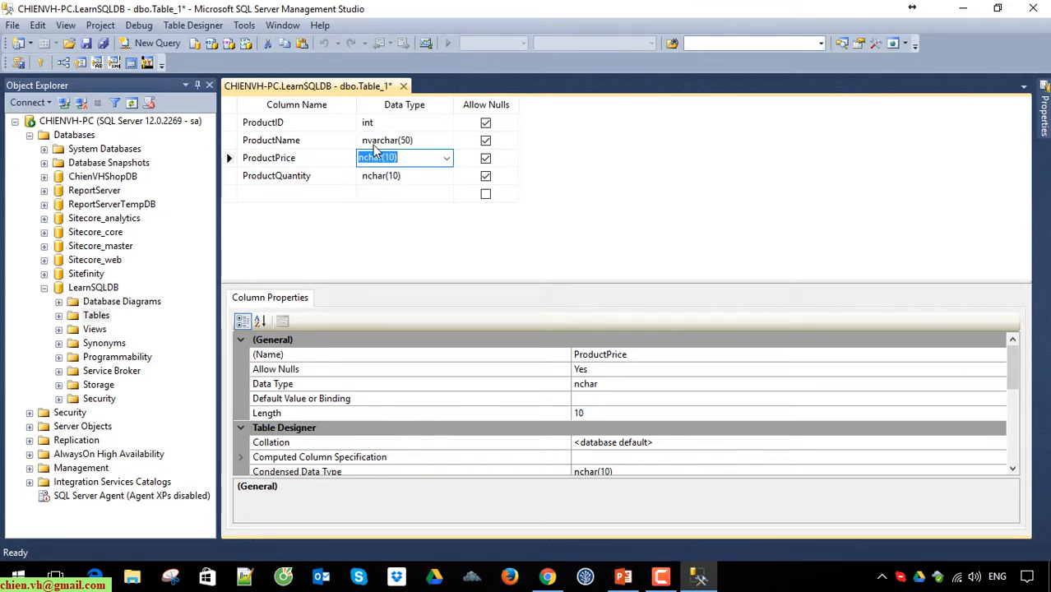
click(373, 145)
click(366, 140)
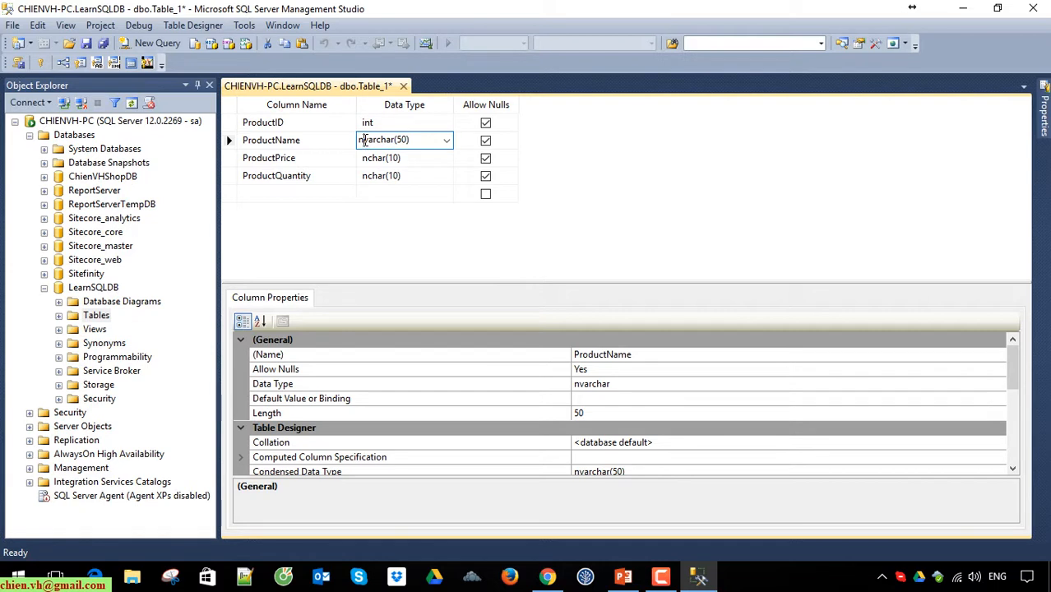
drag(366, 140, 359, 142)
click(383, 229)
click(421, 143)
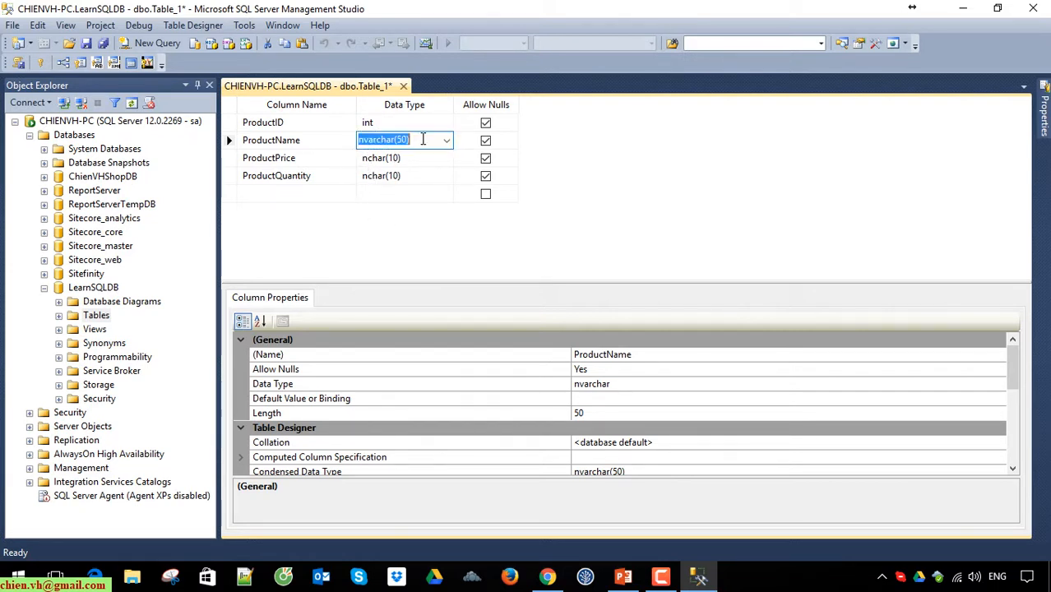
click(399, 223)
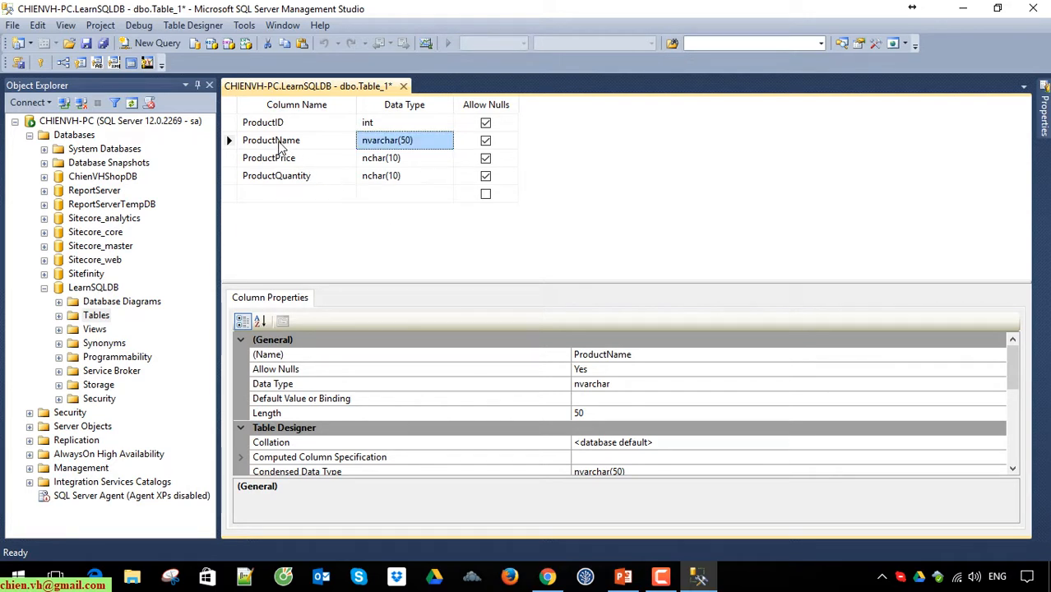
Step: Set the data type of the ProductPrice column to float
click(403, 160)
click(447, 159)
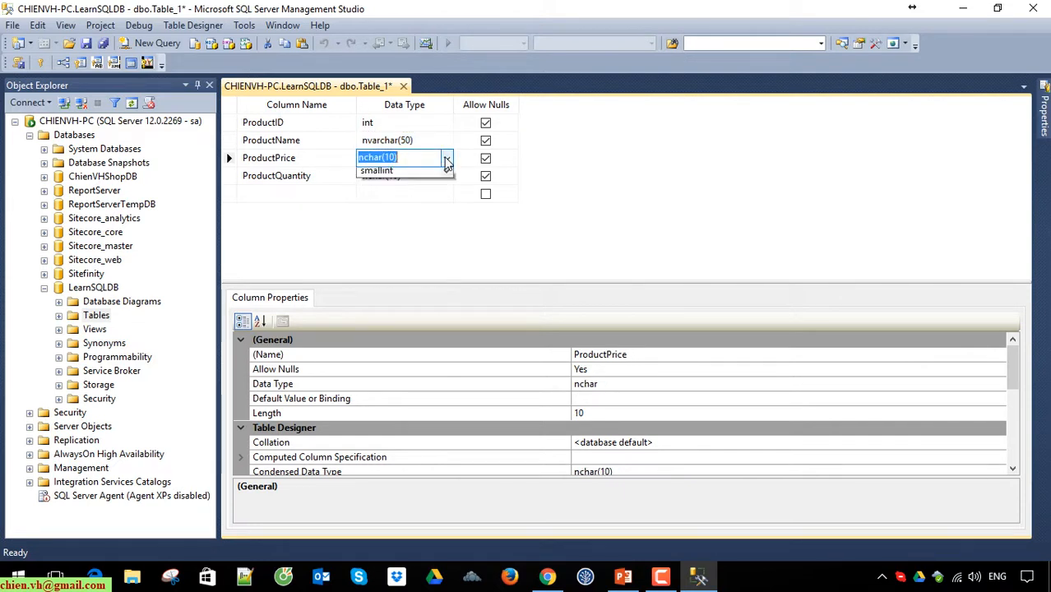
text(float)
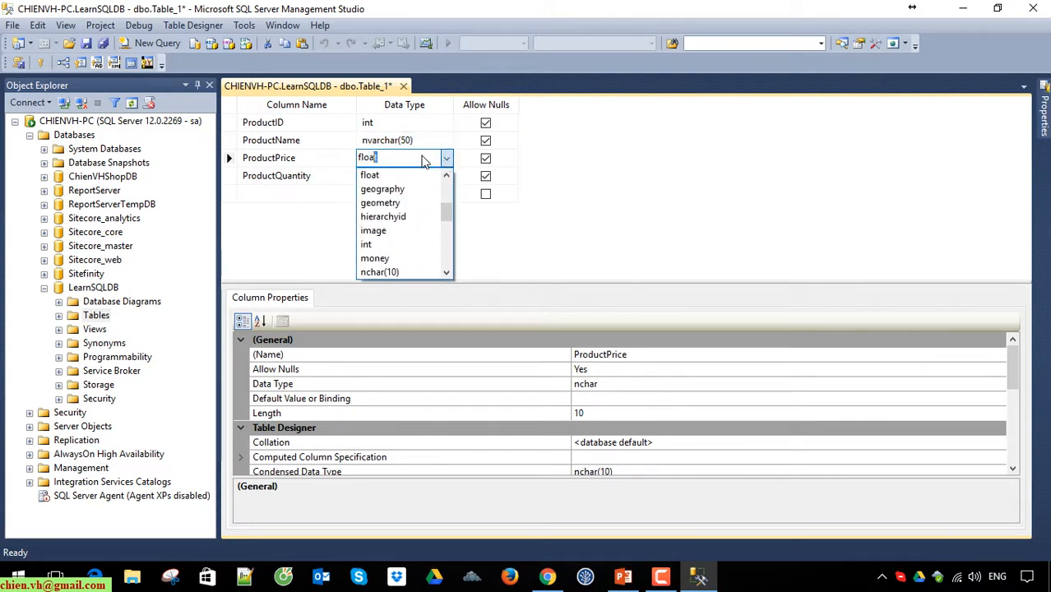
key(Return)
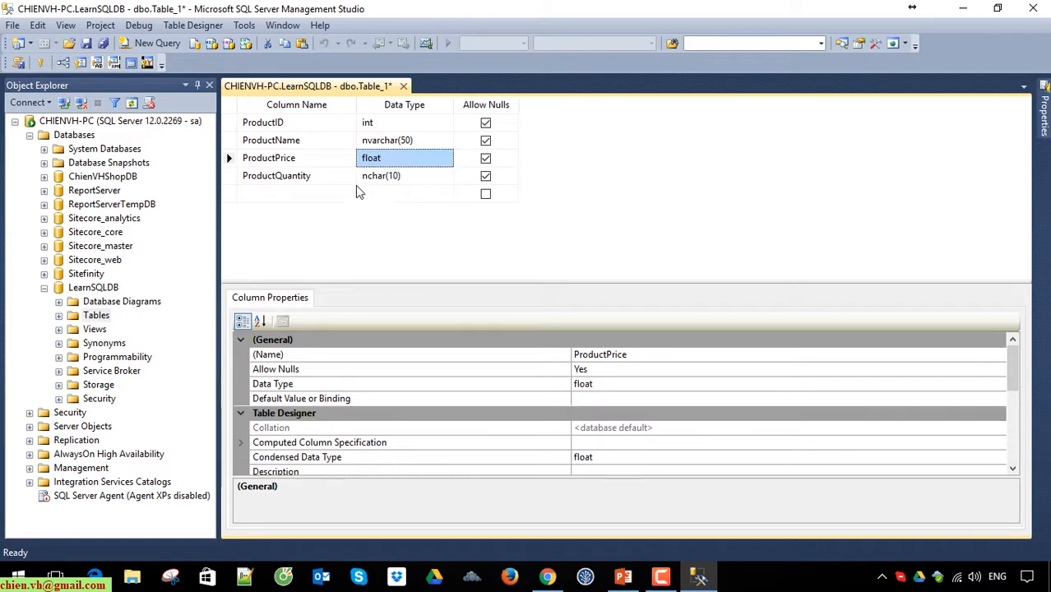
click(323, 161)
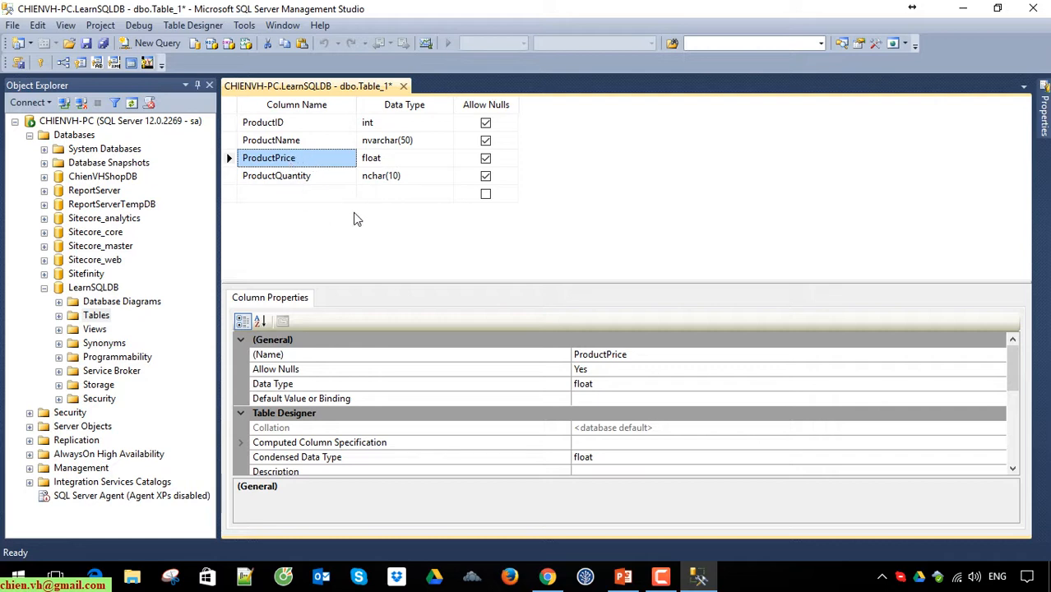
Step: Set the data type of the ProductQuantity column to int
click(261, 177)
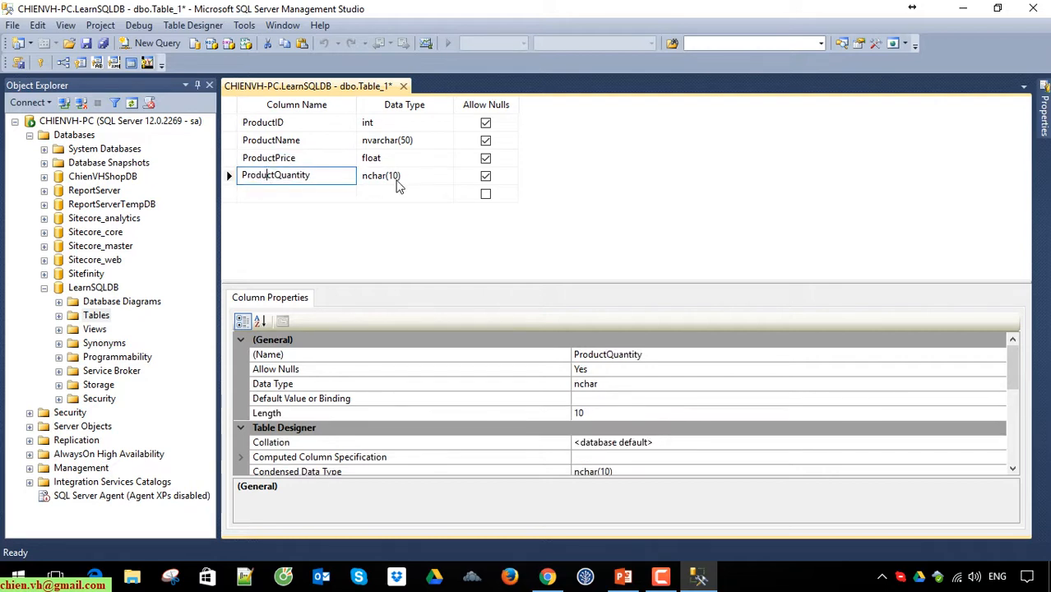
click(399, 175)
text(int)
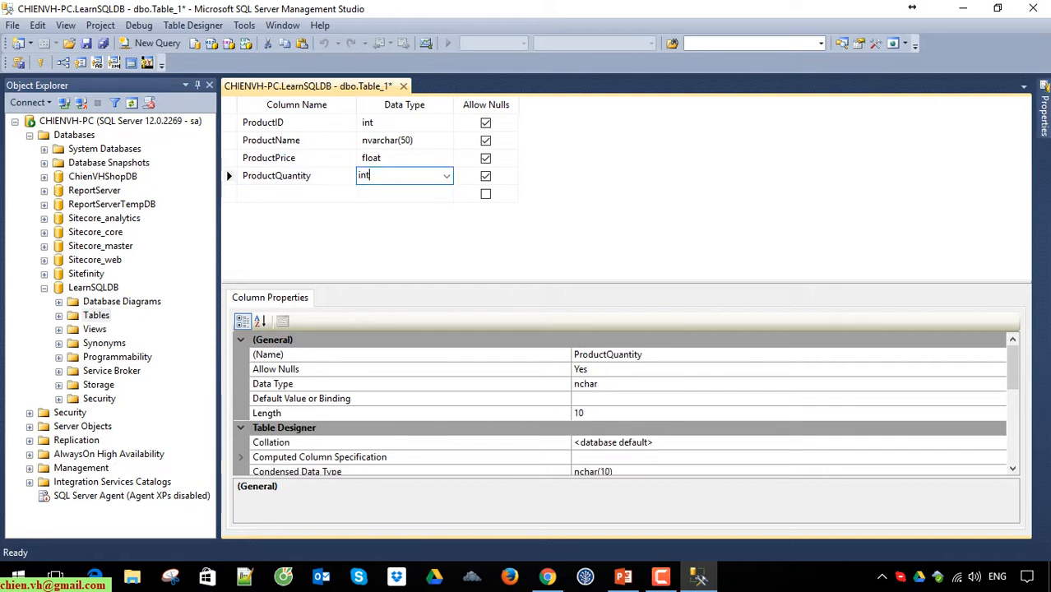
key(Return)
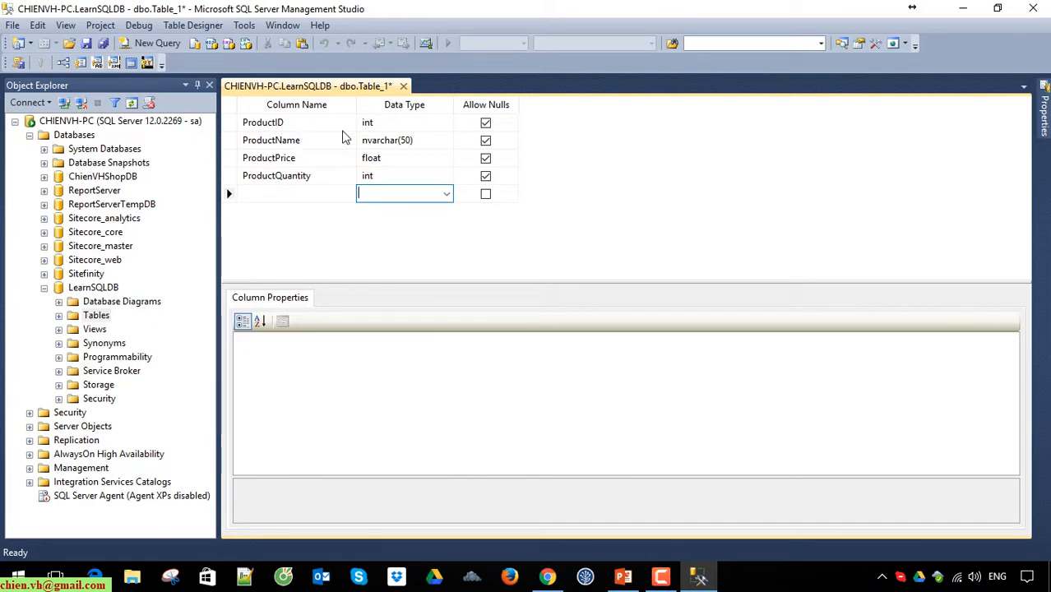
Step: Set the ProductID column as the table's primary key
click(260, 123)
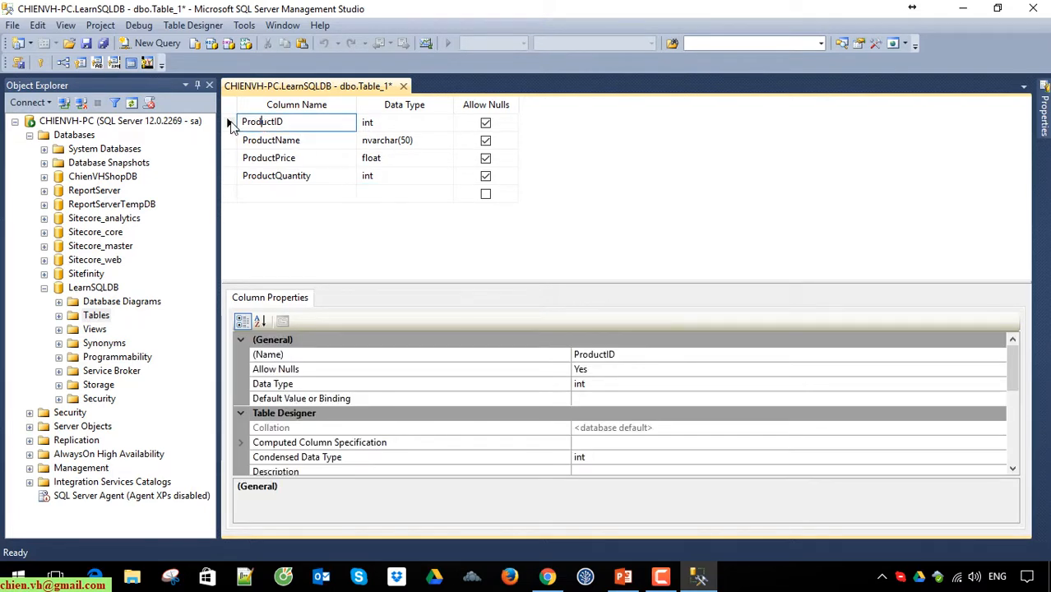
click(231, 124)
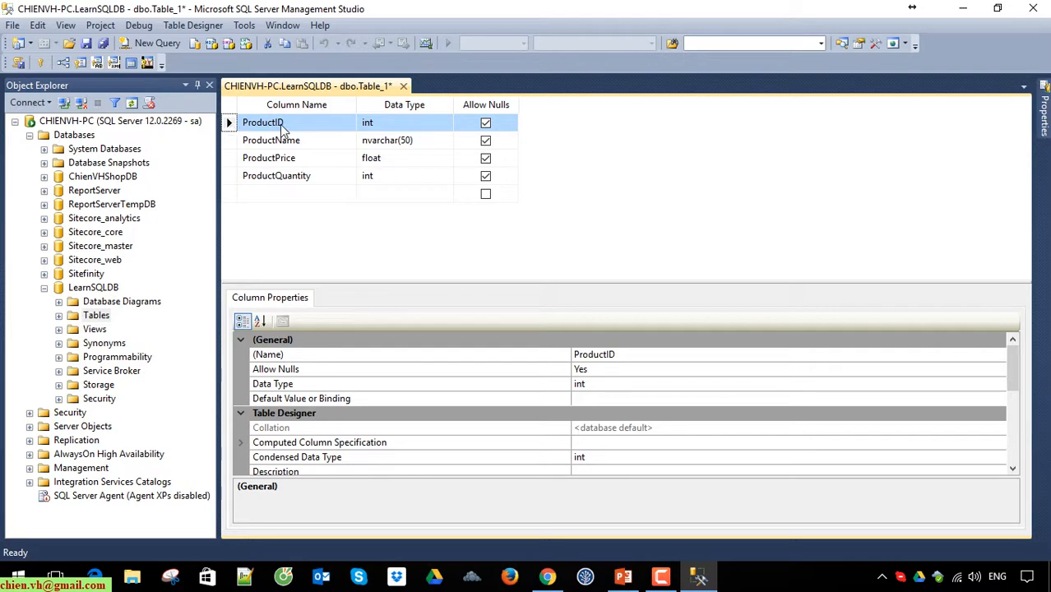
right_click(233, 123)
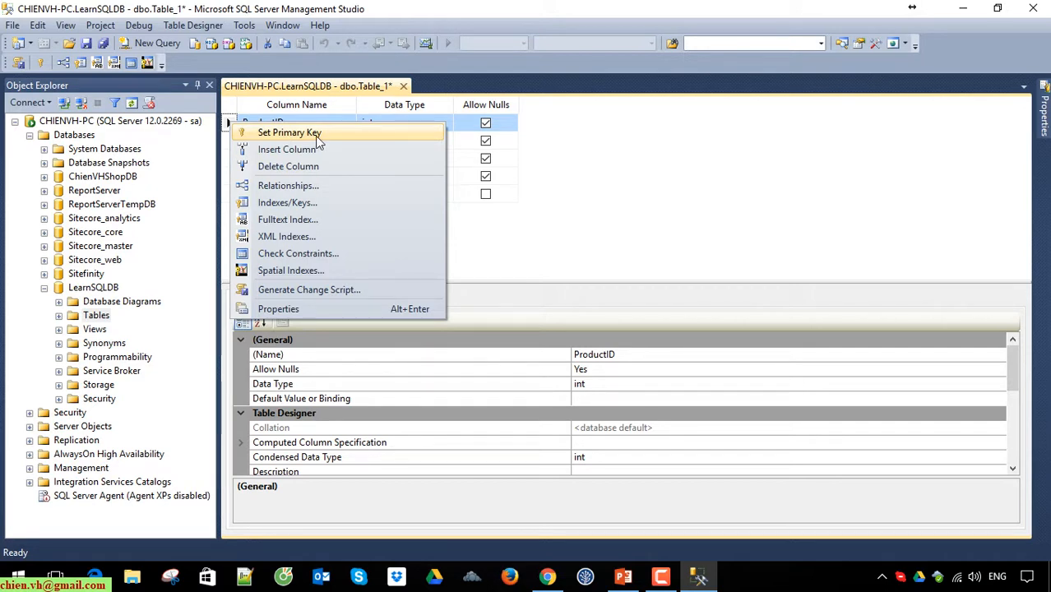
click(649, 231)
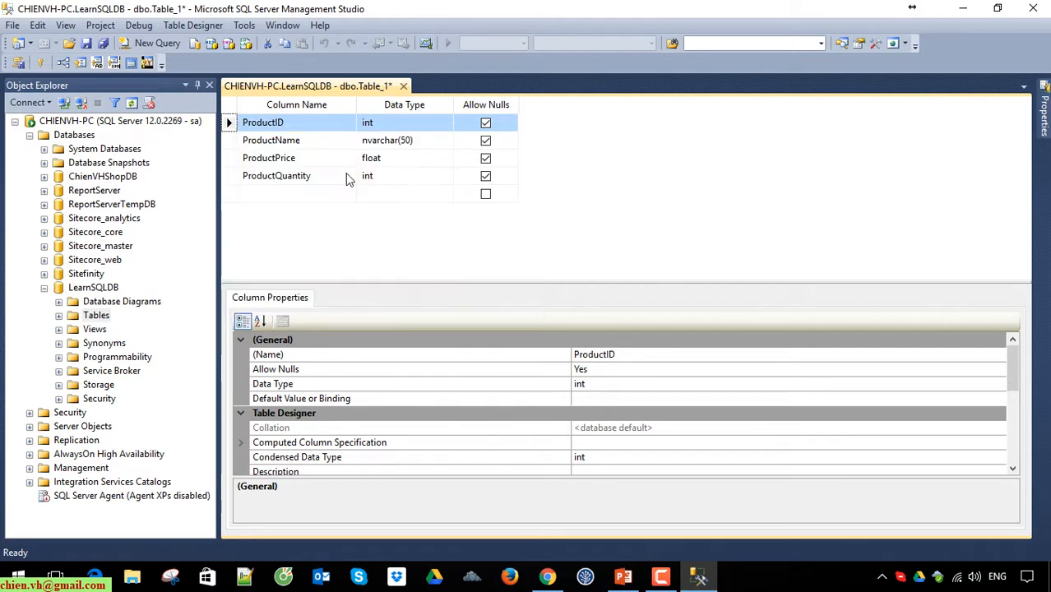
click(42, 63)
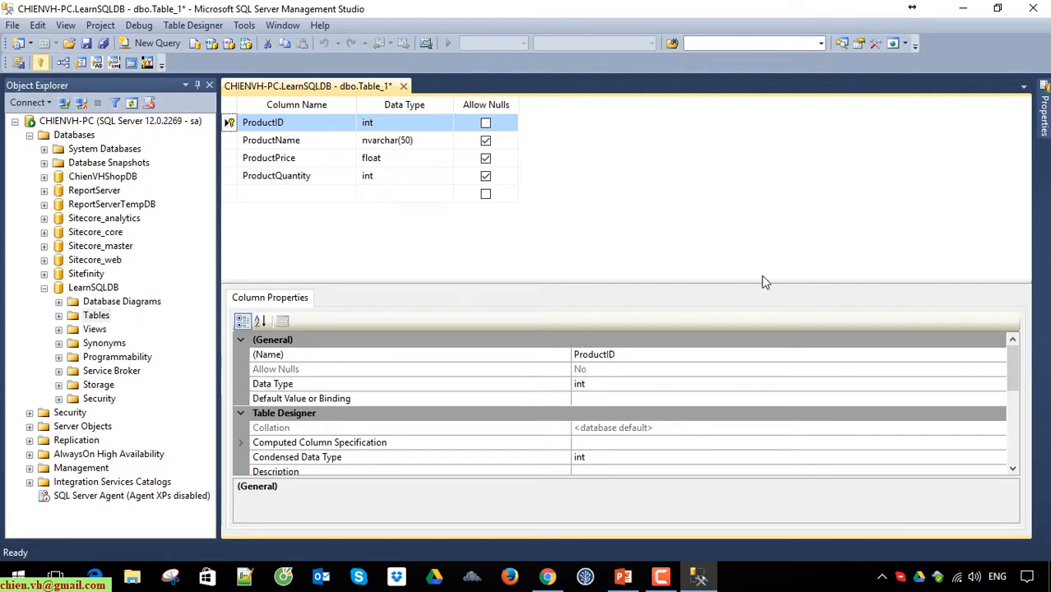
Step: Enable the identity specification for the ProductID column by setting Is Identity to Yes
drag(694, 277, 694, 263)
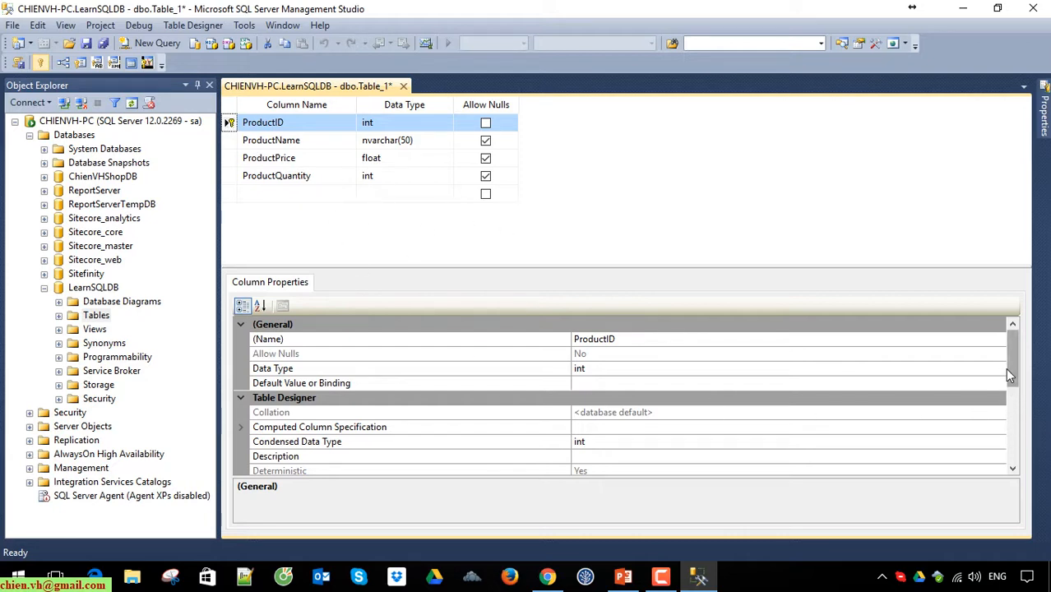
drag(1011, 368, 1017, 387)
drag(1016, 387, 1020, 399)
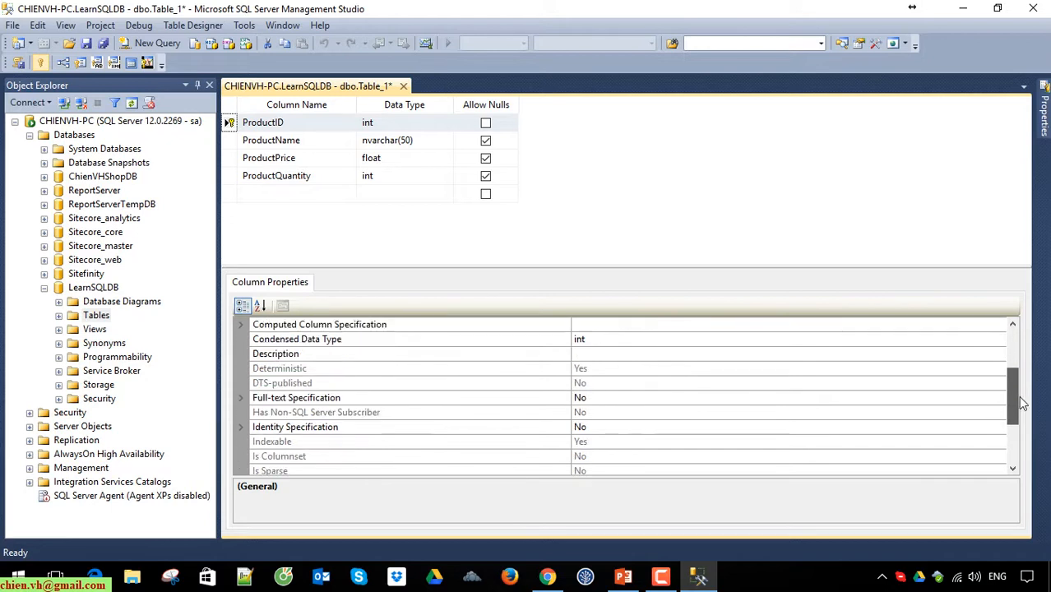
click(240, 428)
click(625, 401)
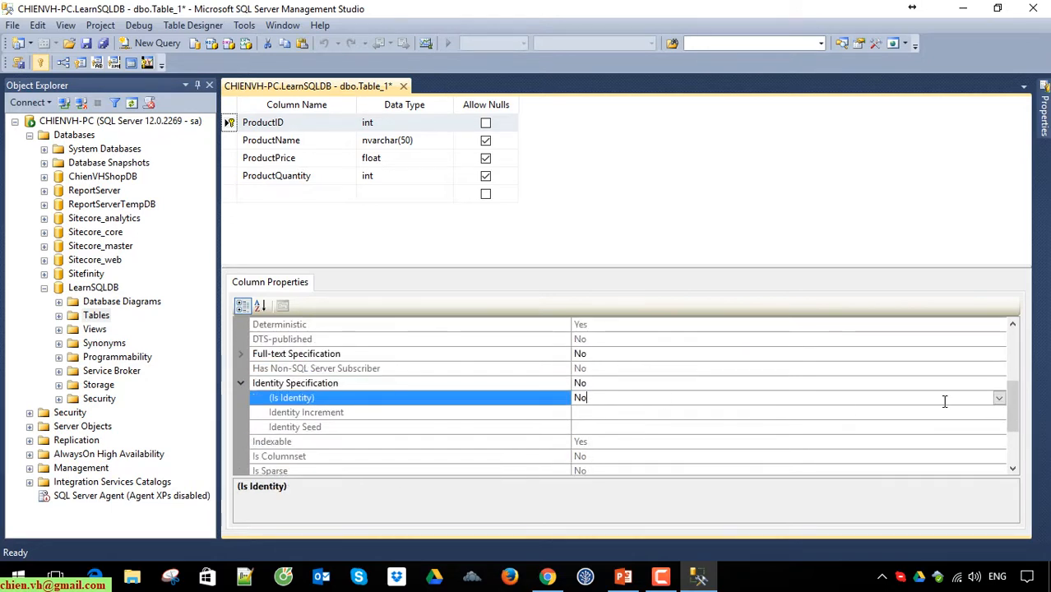
click(999, 399)
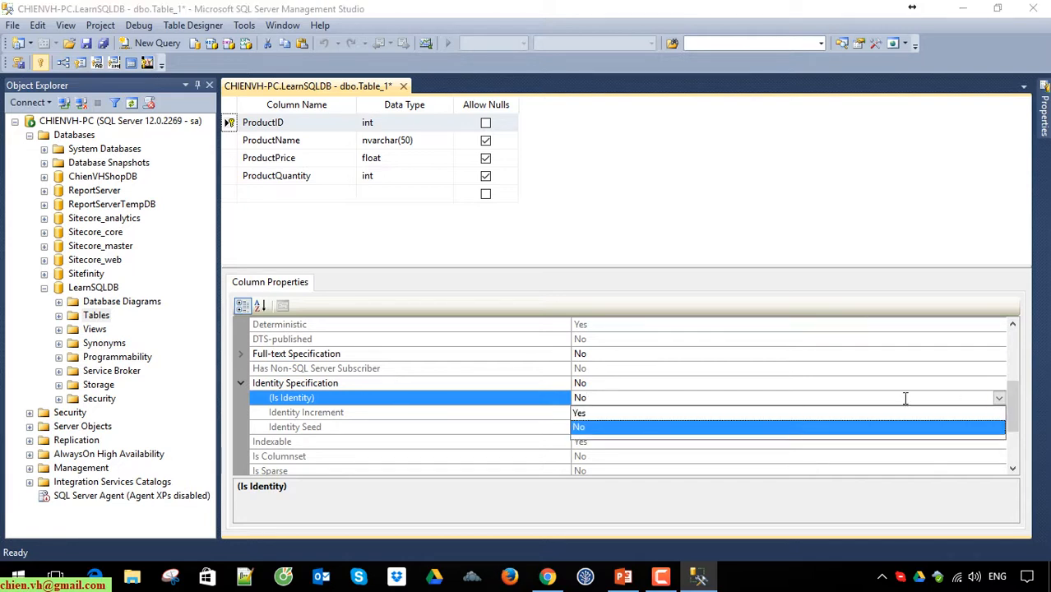
click(580, 413)
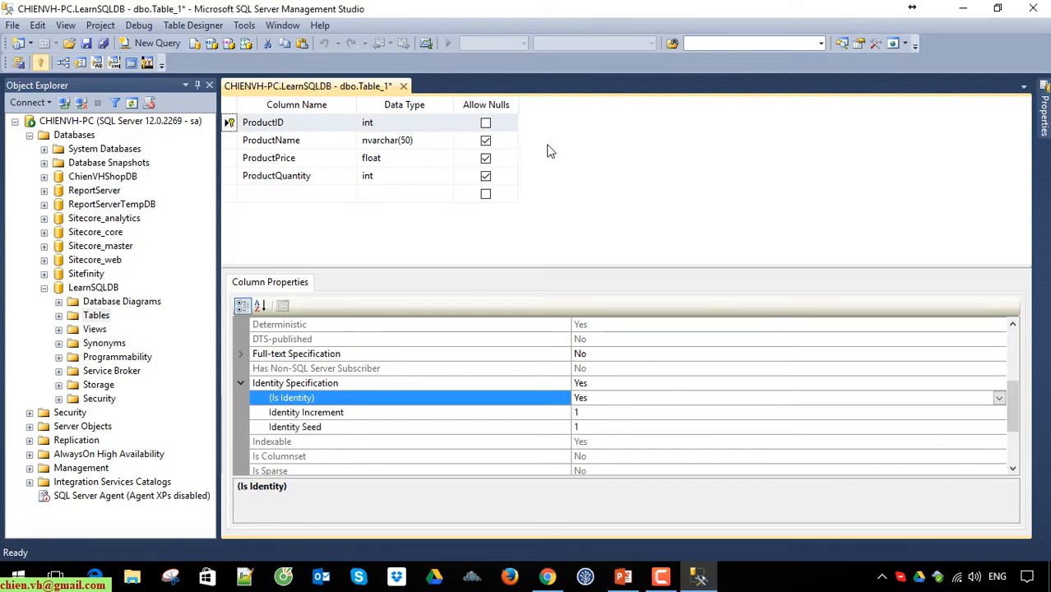
click(660, 223)
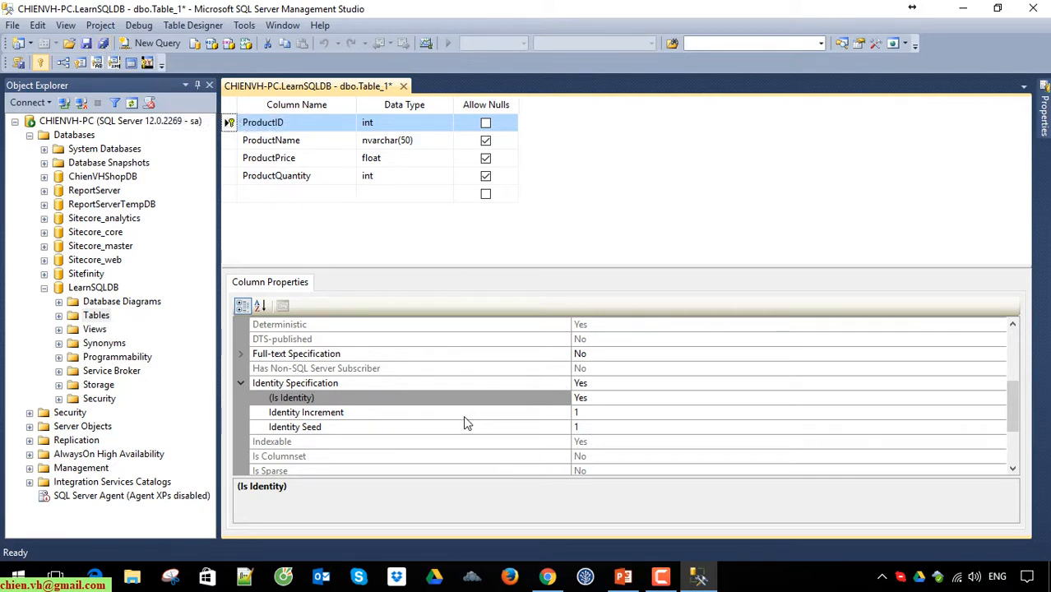
Step: Save the table under the name Product and close its design window
click(86, 44)
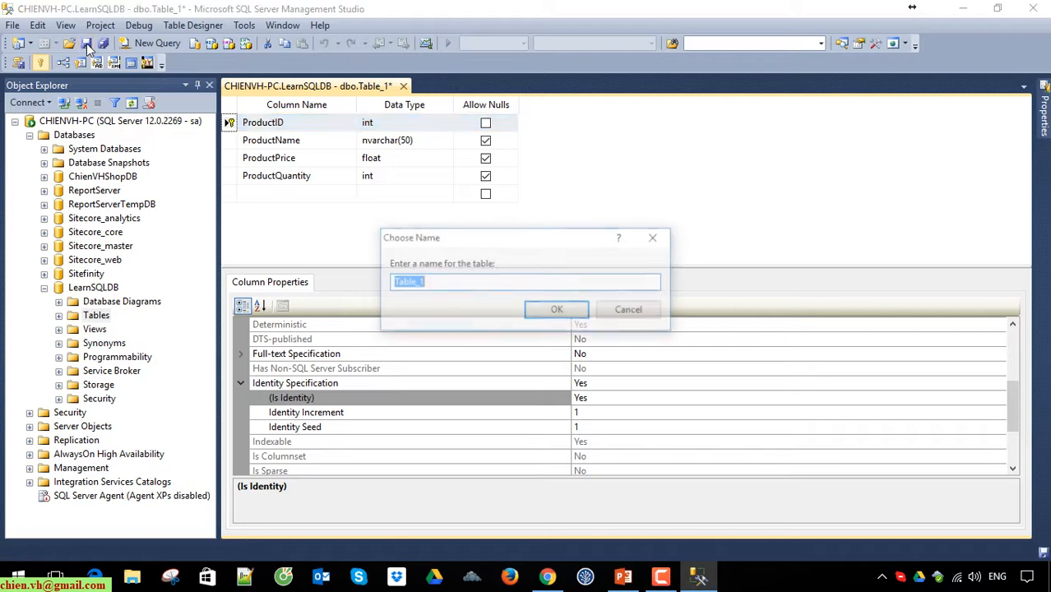
text(P)
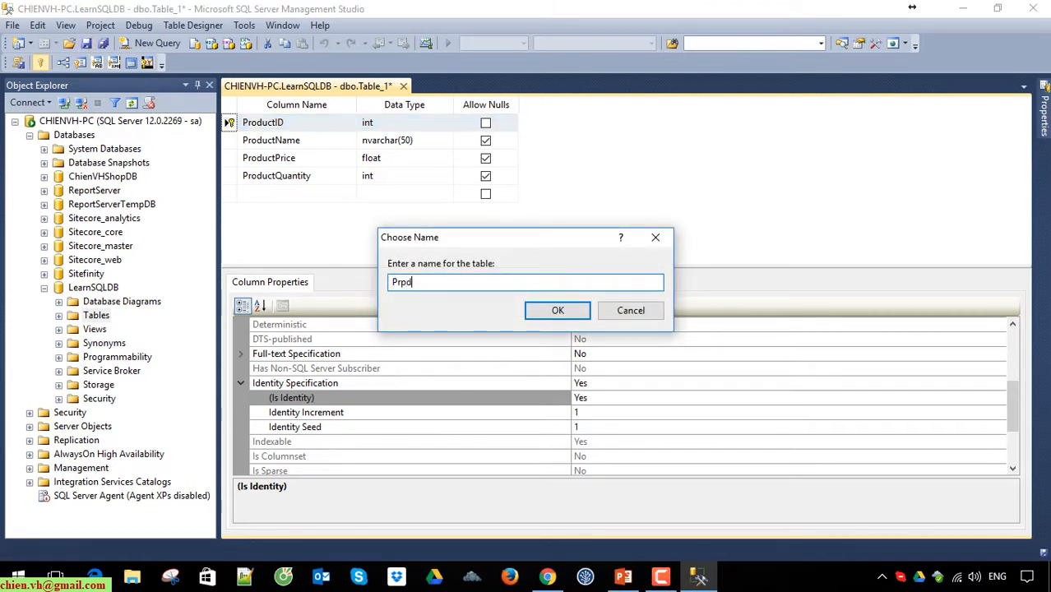
text(roduct)
key(Return)
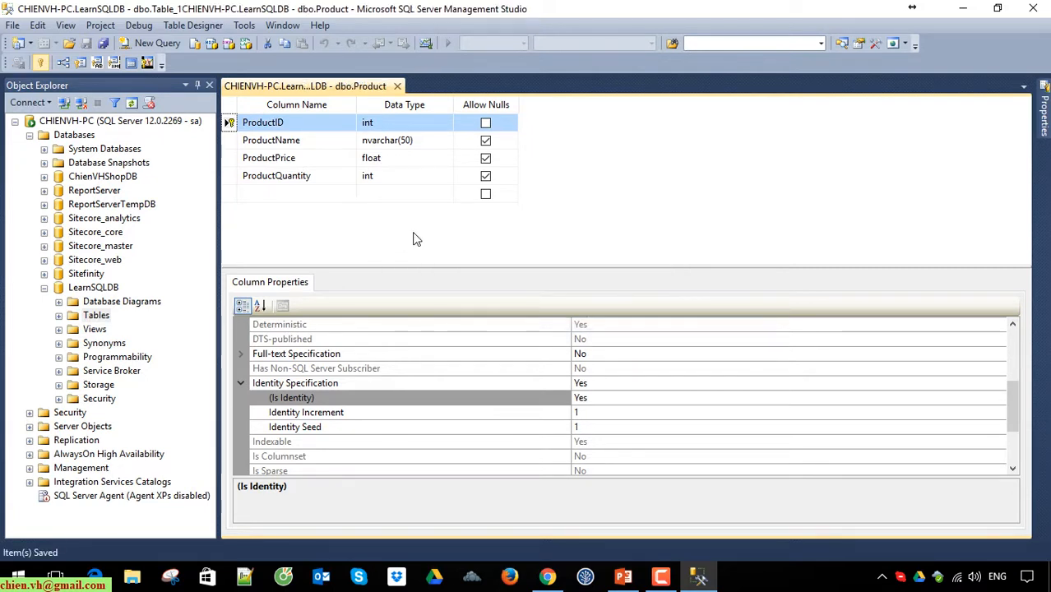
click(398, 87)
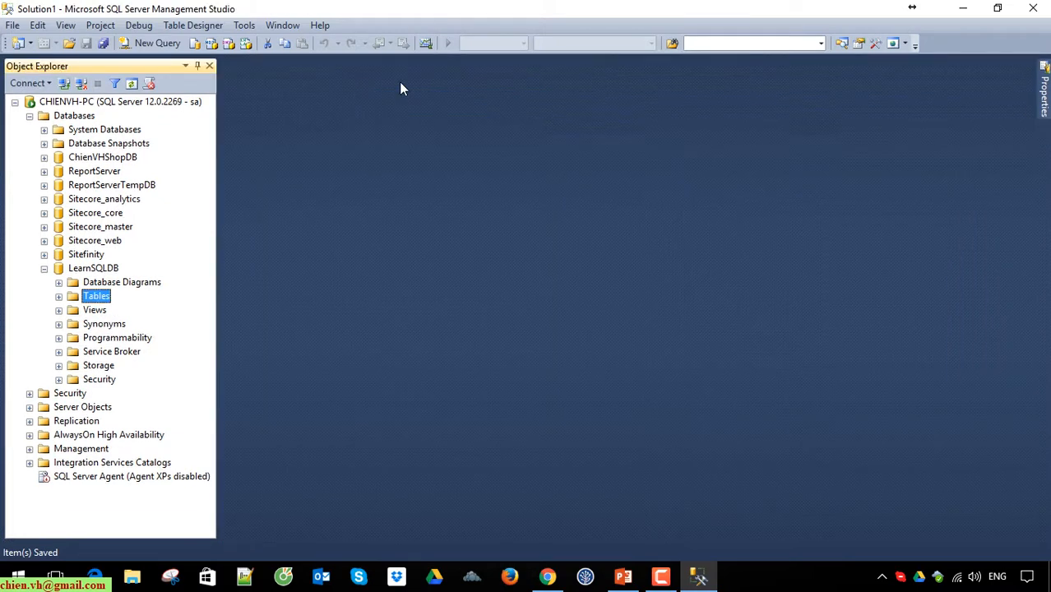
Step: Create a new table in the LearnSQLDB database with CategoryId as its first column
right_click(100, 303)
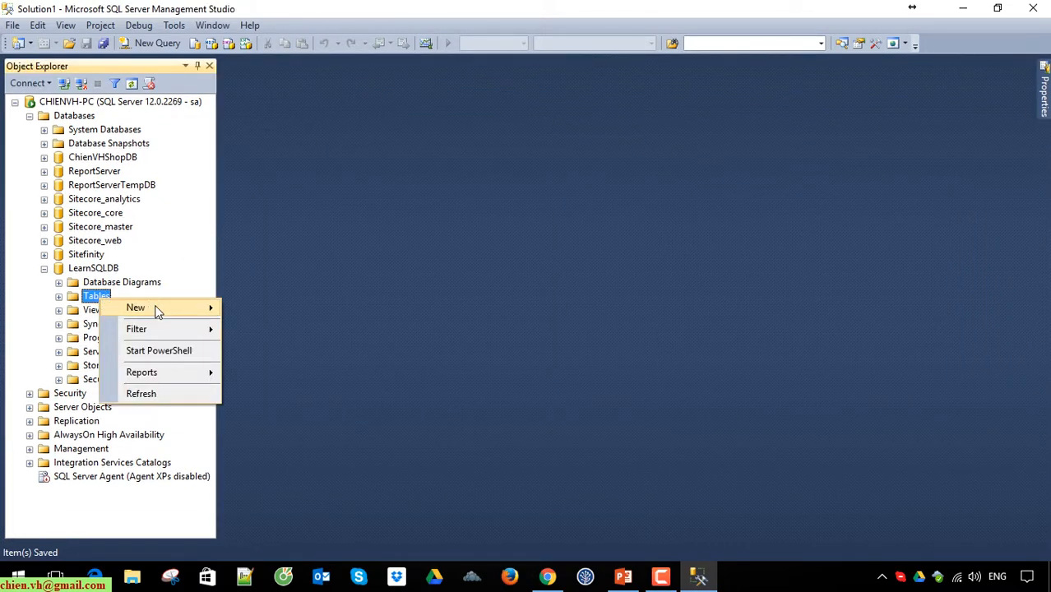
mouse_move(157, 305)
click(299, 315)
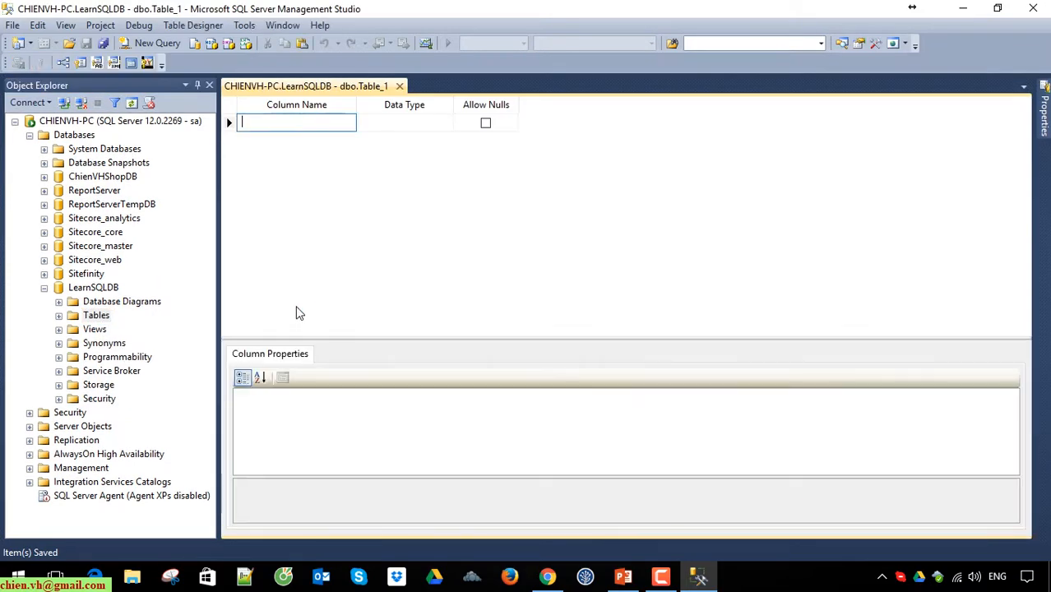
text(CategoryI)
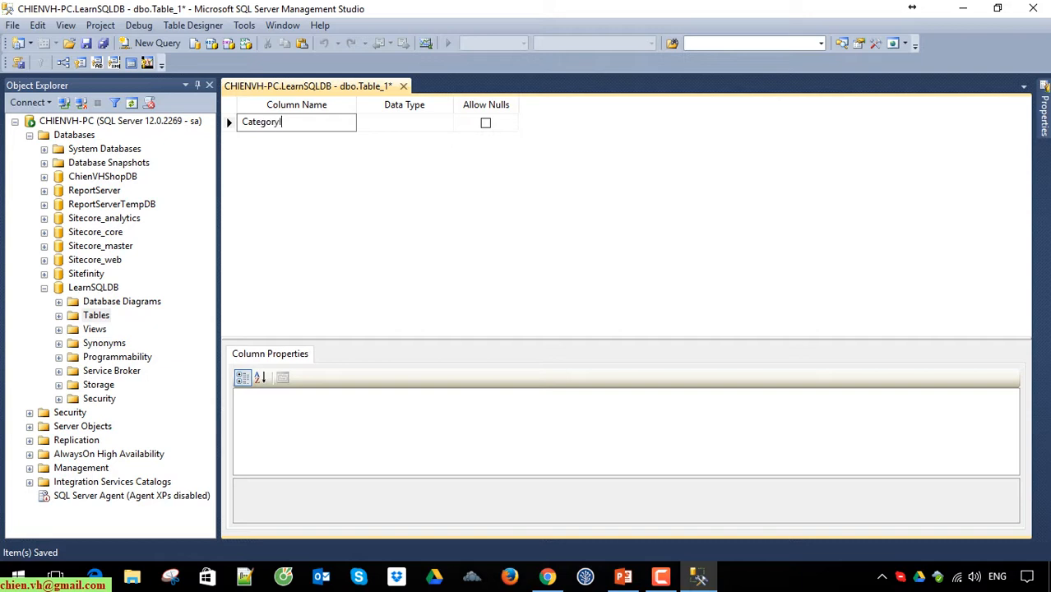
text(d)
key(Return)
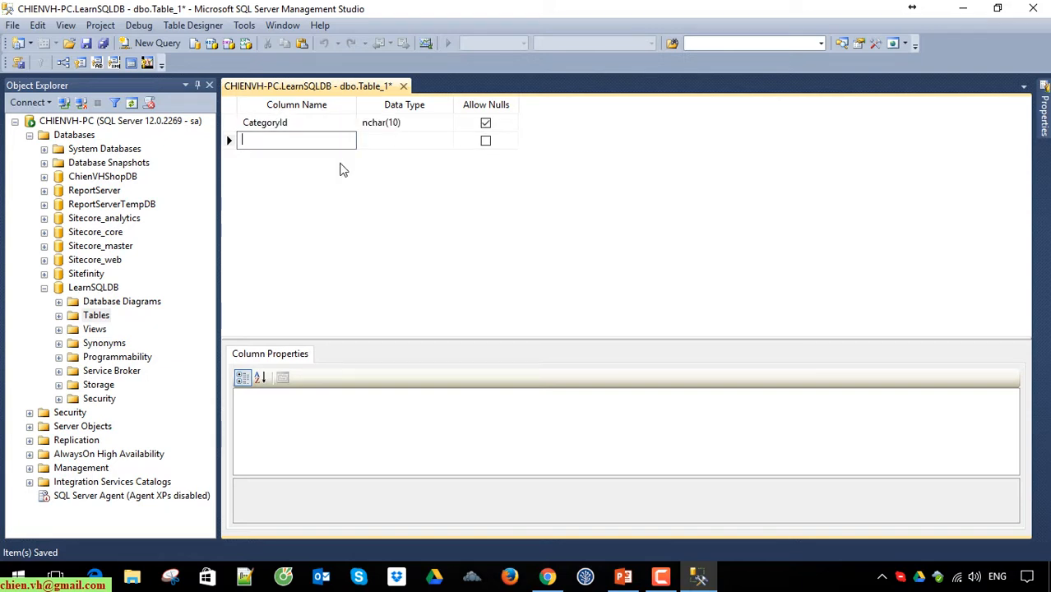
Step: Add the columns CategoryName and CategoryDescription below CategoryId
text(CategoryName)
key(Return)
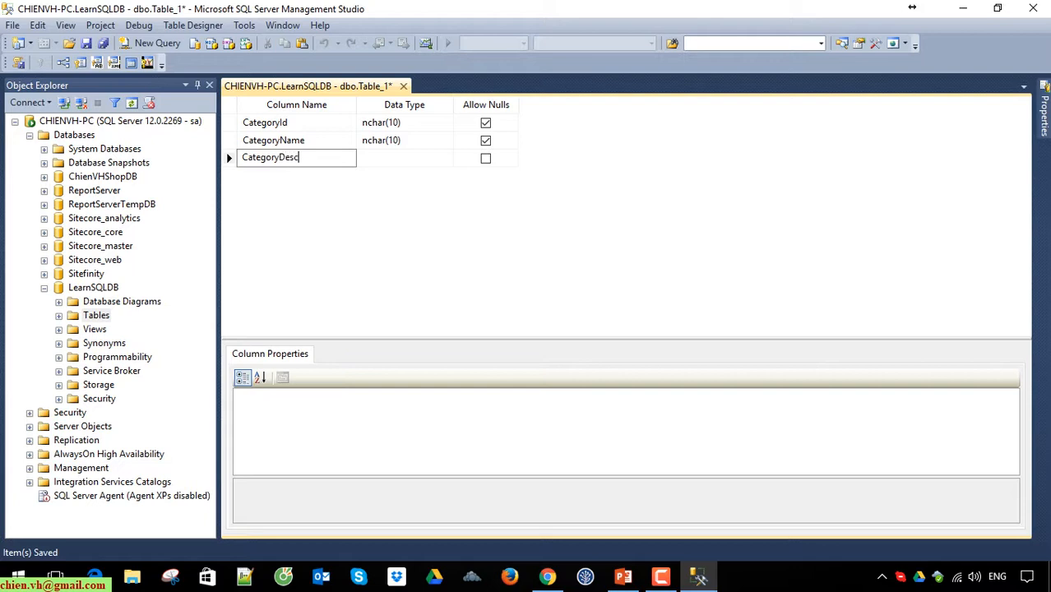
text(CategoryDescription)
key(Return)
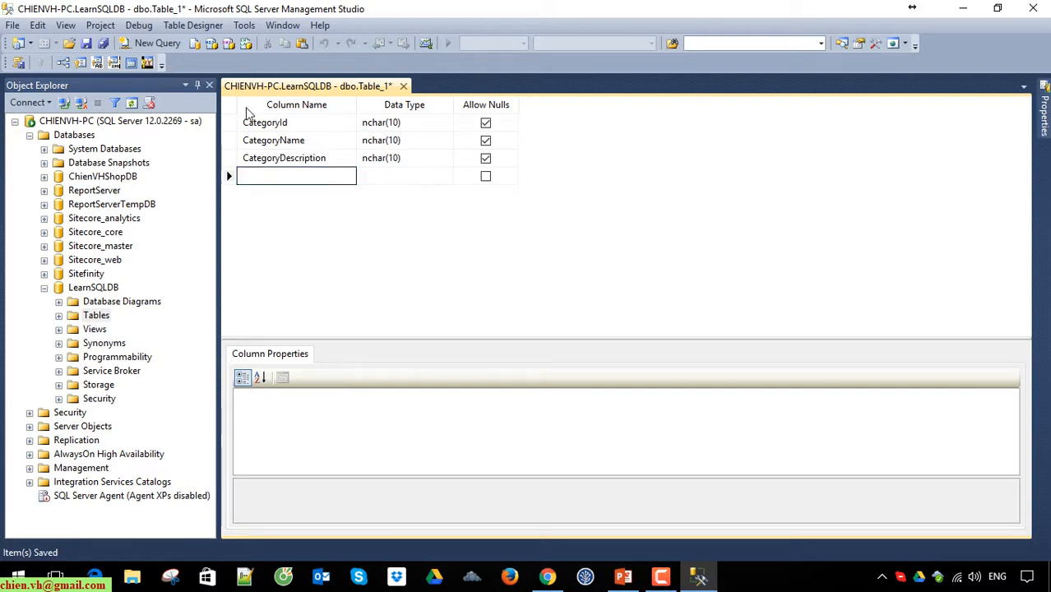
Step: Make CategoryId the primary key and set its data type to int
click(232, 125)
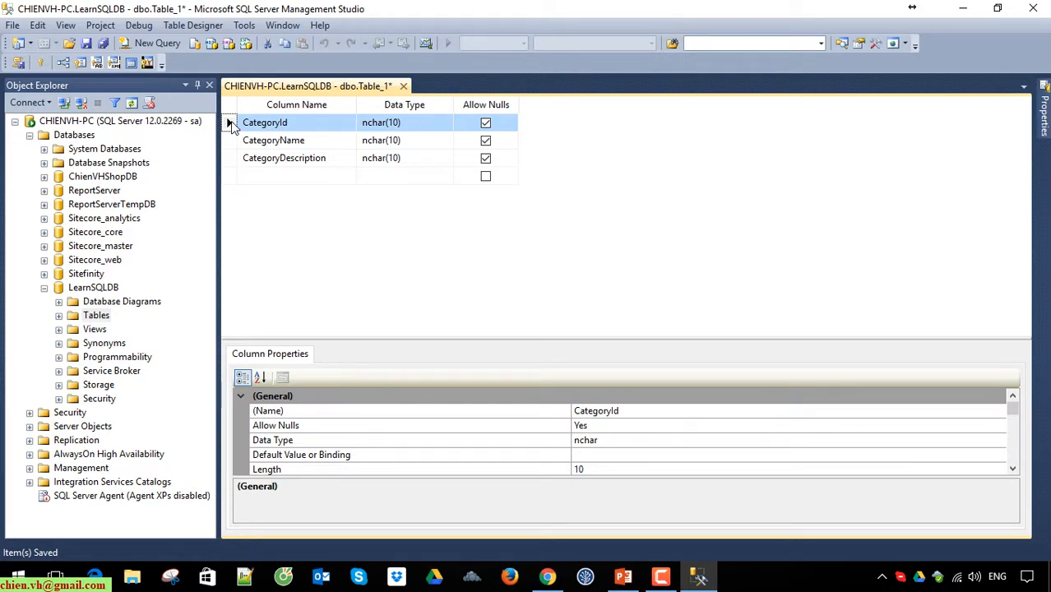
click(40, 63)
click(395, 121)
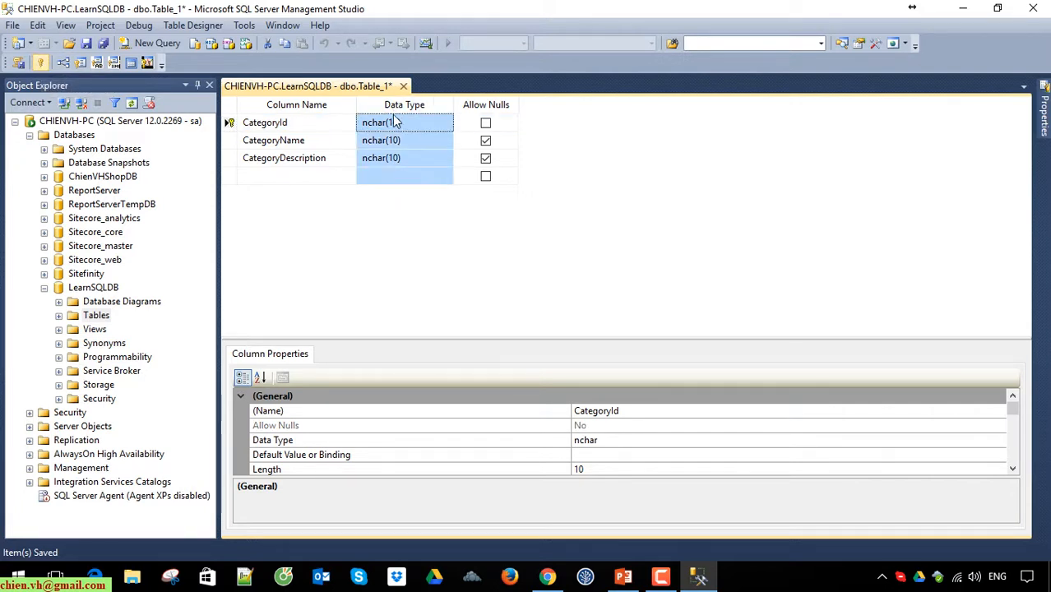
click(396, 121)
text(int)
key(Return)
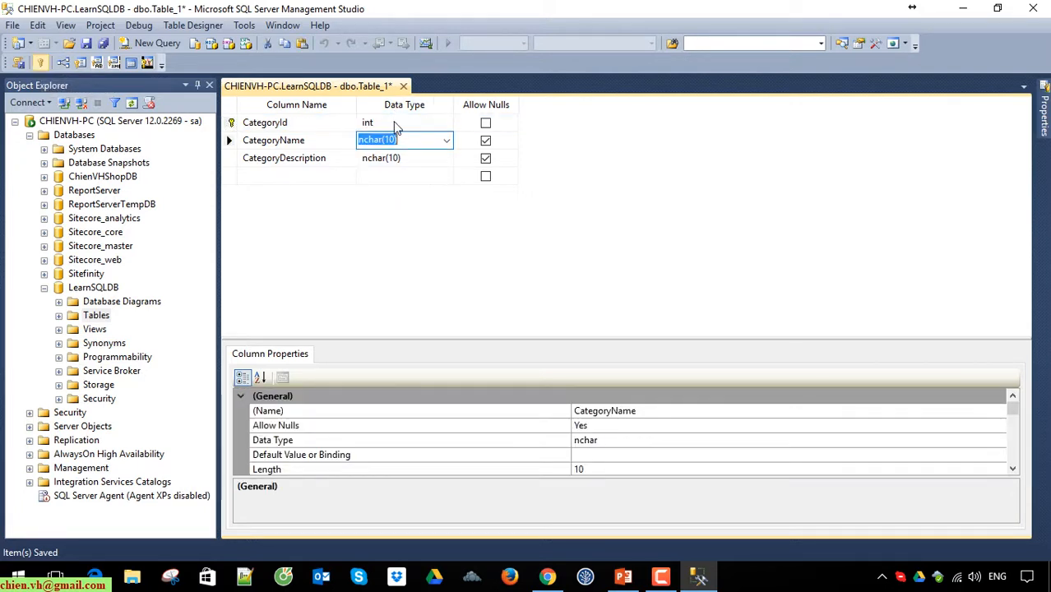
Step: Enable the identity specification for the CategoryId column by setting Is Identity to Yes
click(309, 109)
click(300, 123)
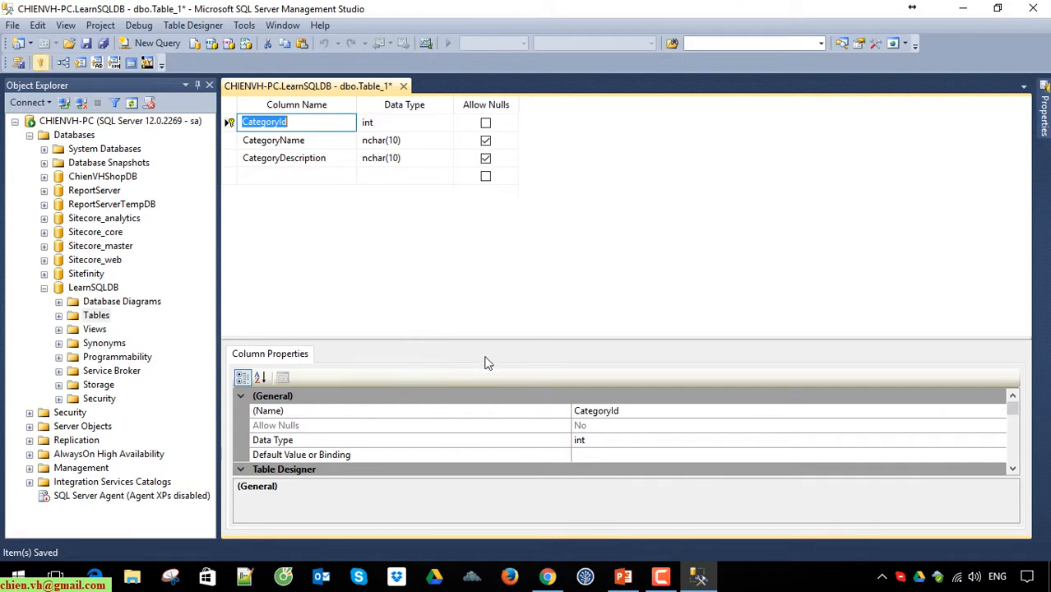
drag(795, 338, 796, 285)
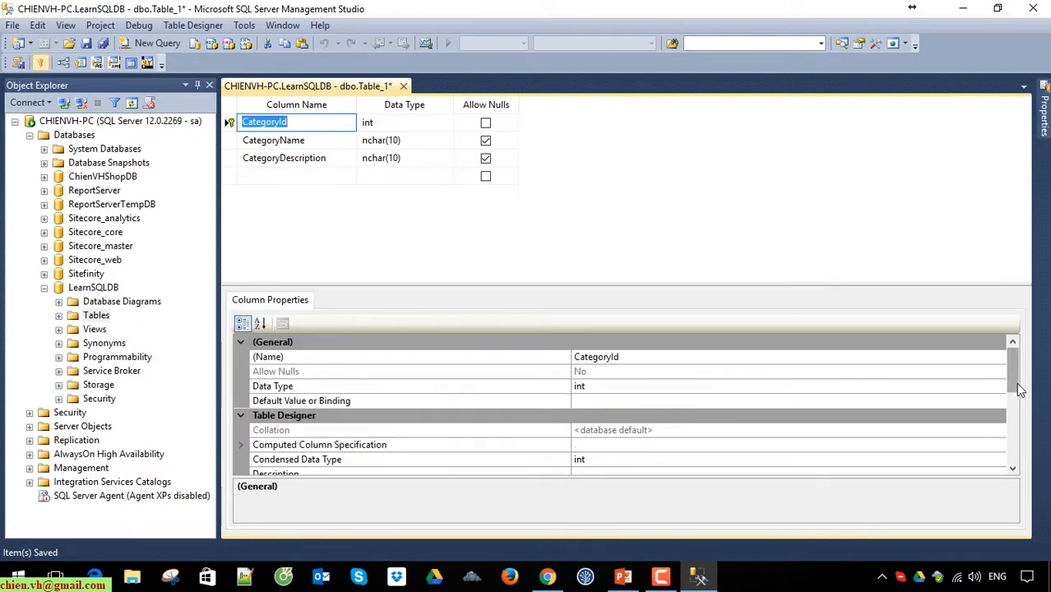
drag(1014, 388, 1029, 431)
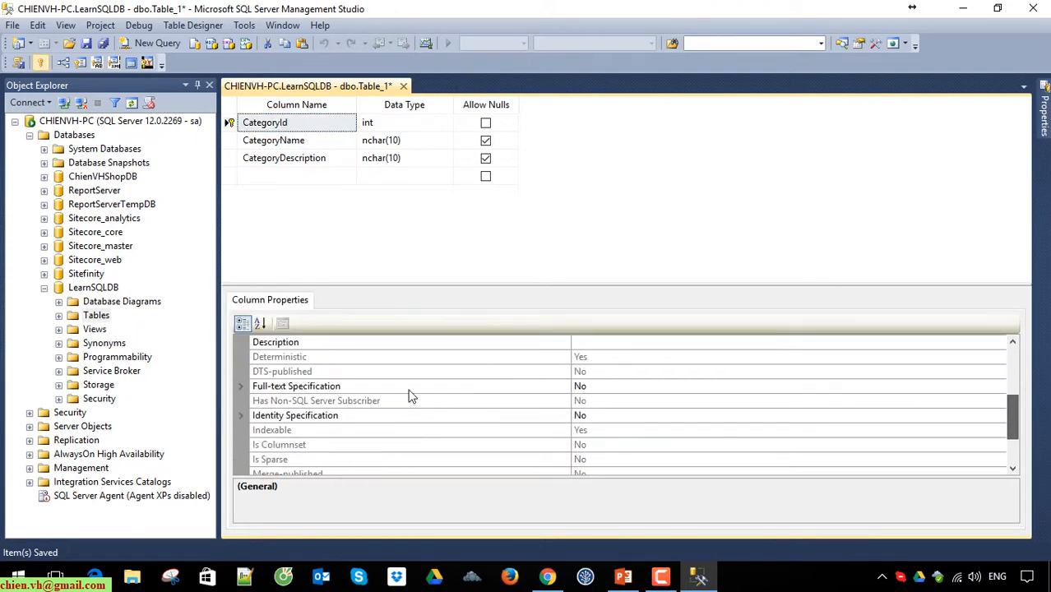
click(240, 416)
click(659, 432)
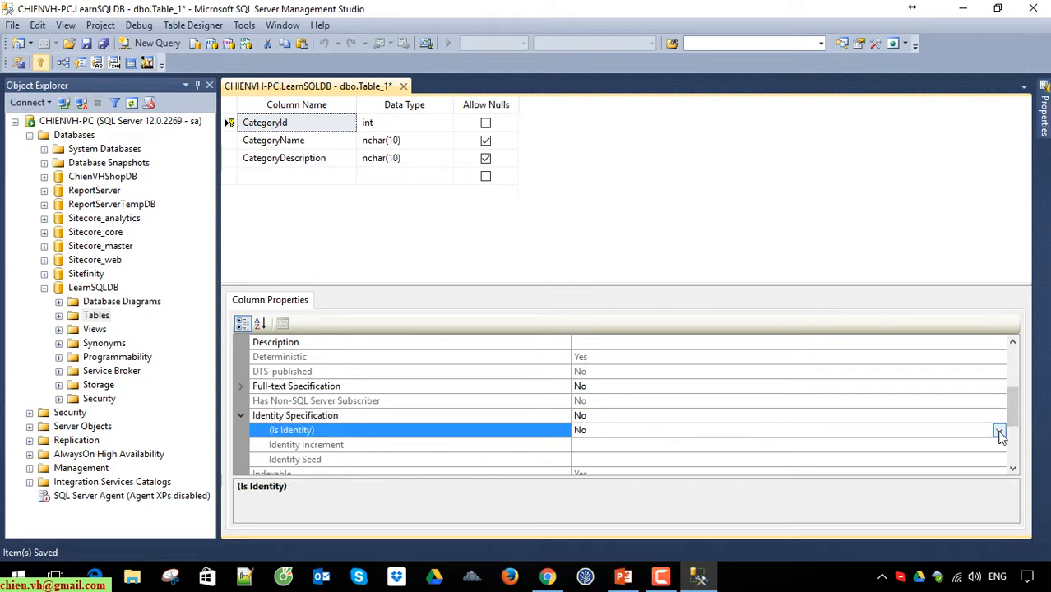
click(999, 431)
click(613, 447)
click(740, 236)
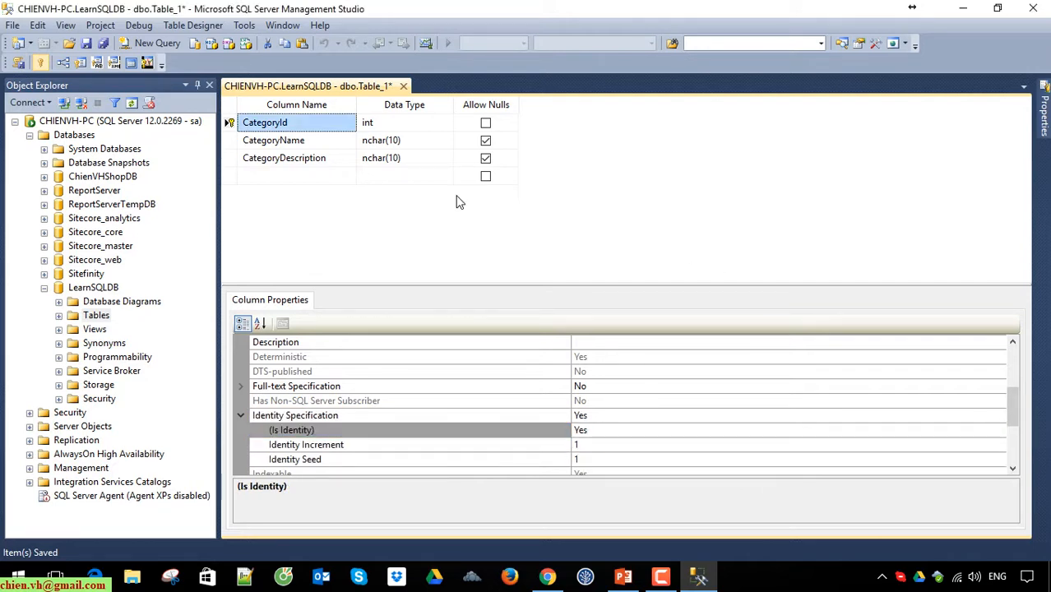
Step: Save the new table under the name Category
click(87, 43)
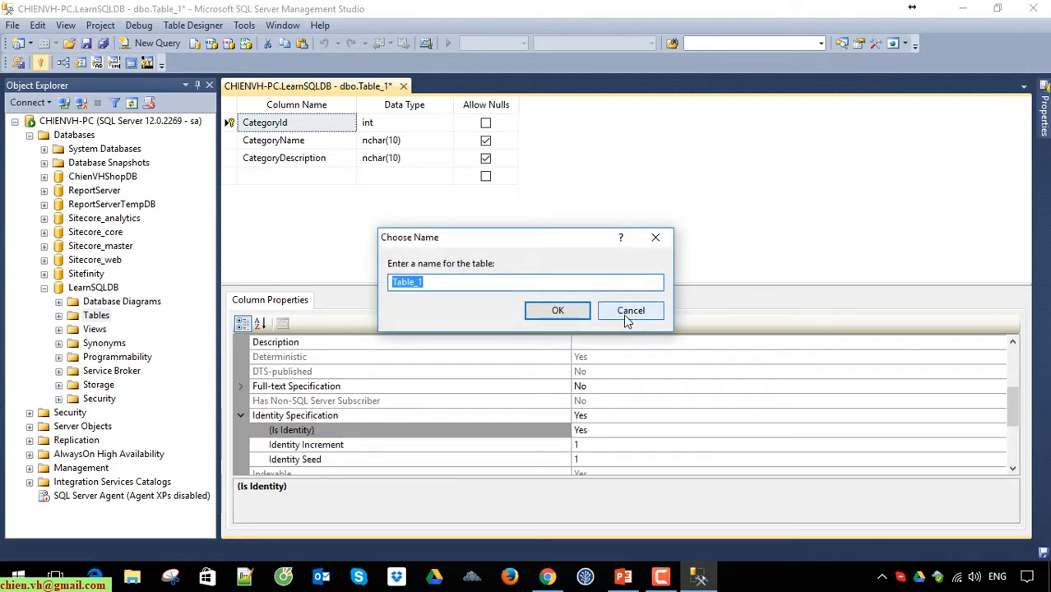
text(Category)
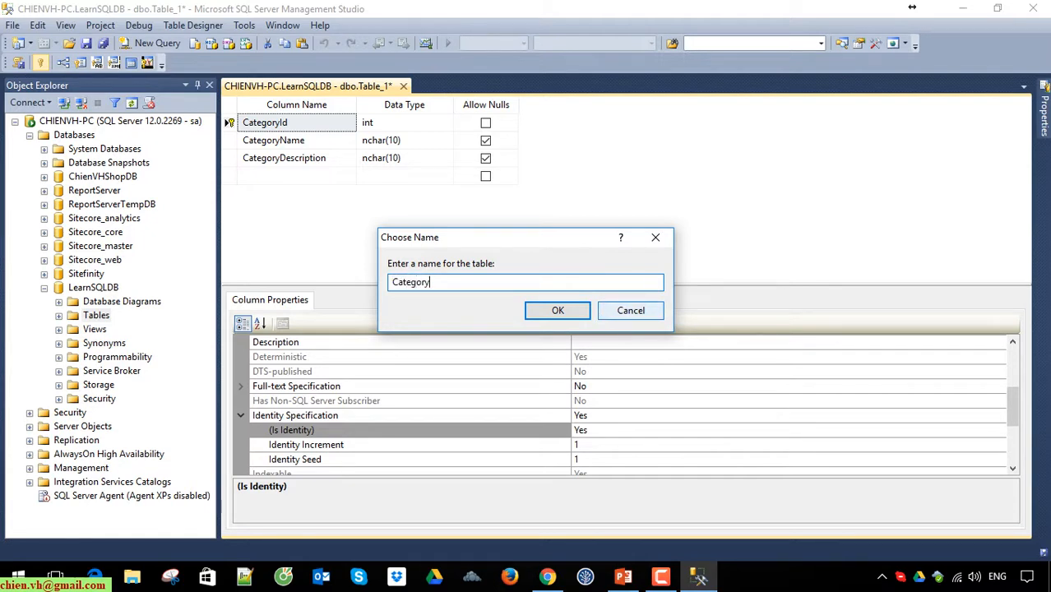
key(Return)
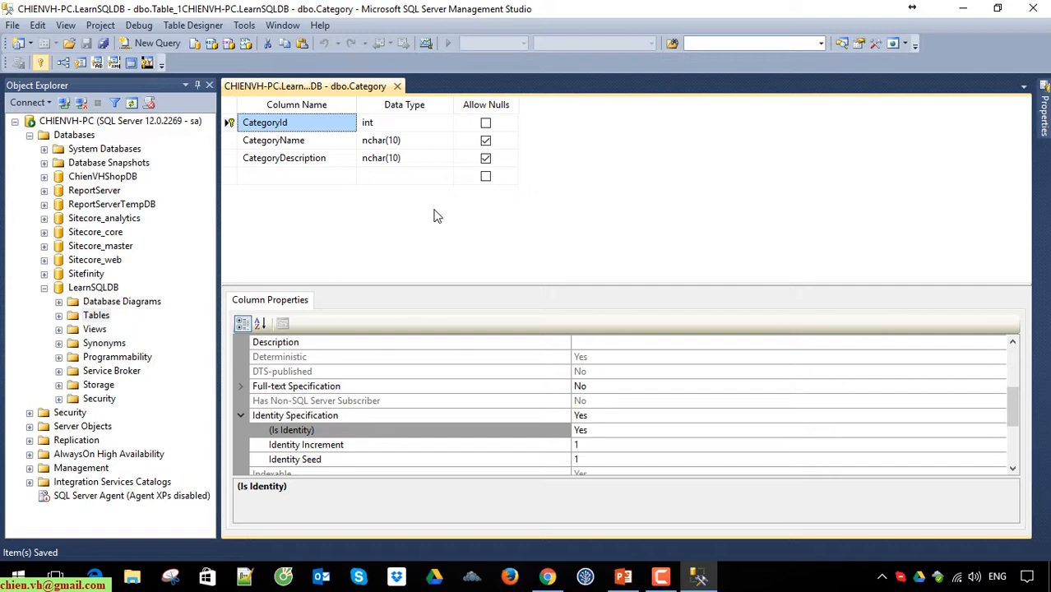
Step: Turn on the designer option "Prevent saving changes that require table re-creation" and apply it
click(405, 139)
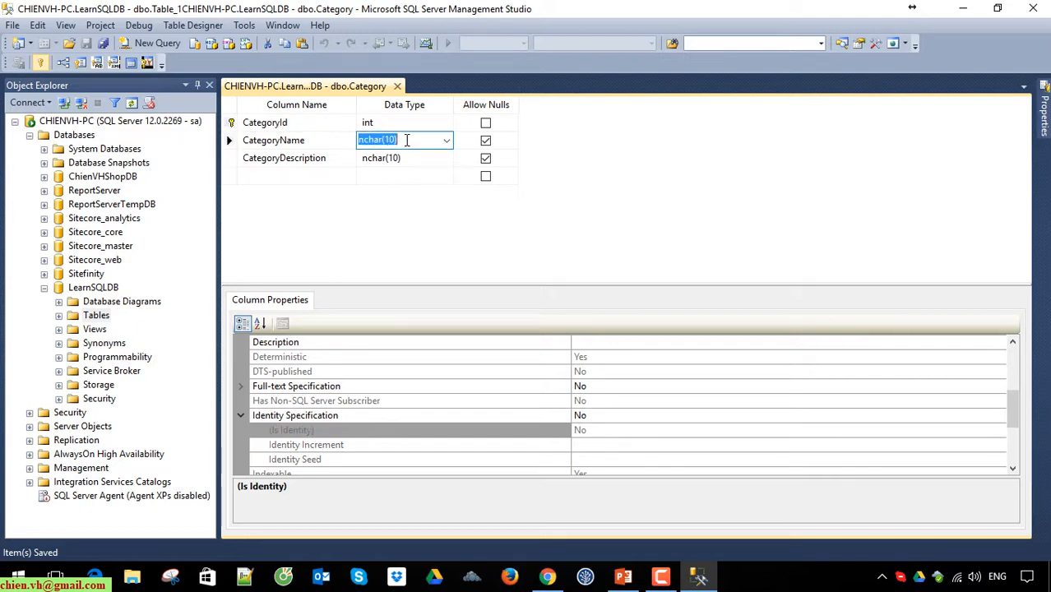
click(391, 230)
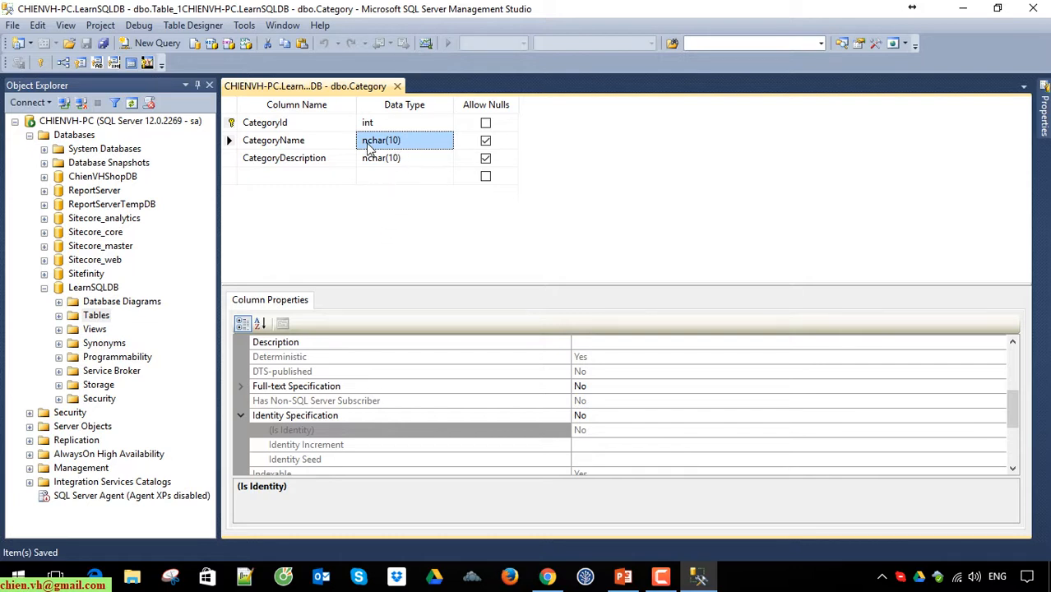
click(244, 25)
click(293, 171)
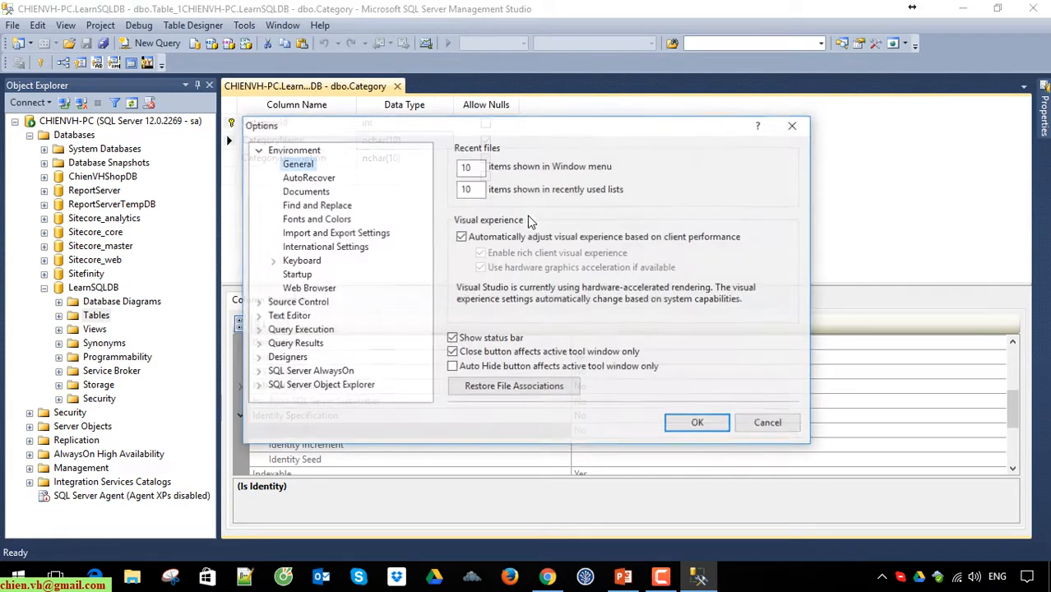
click(290, 358)
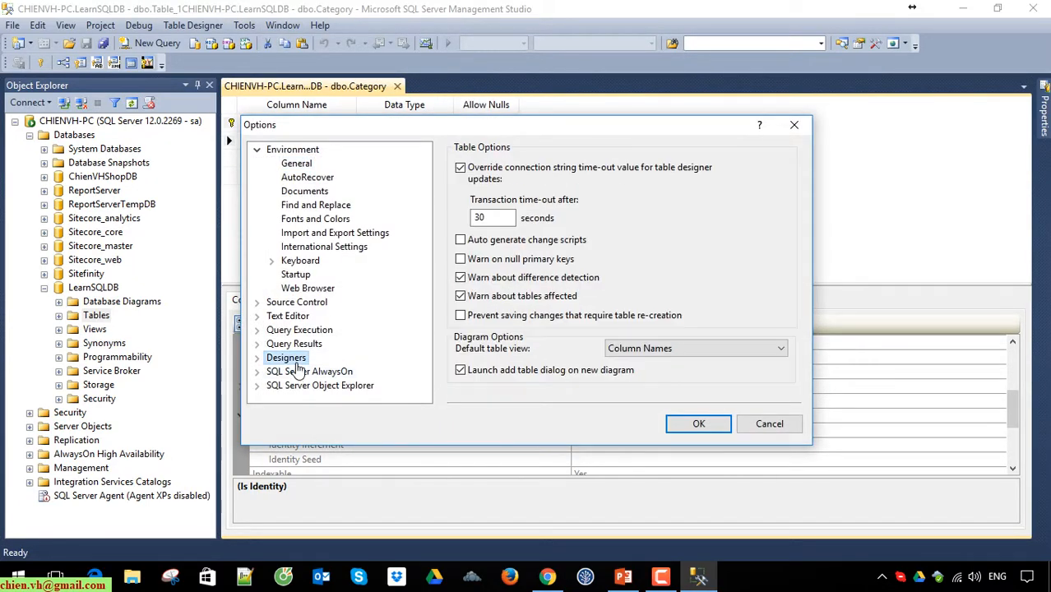
click(461, 316)
click(461, 316)
click(701, 423)
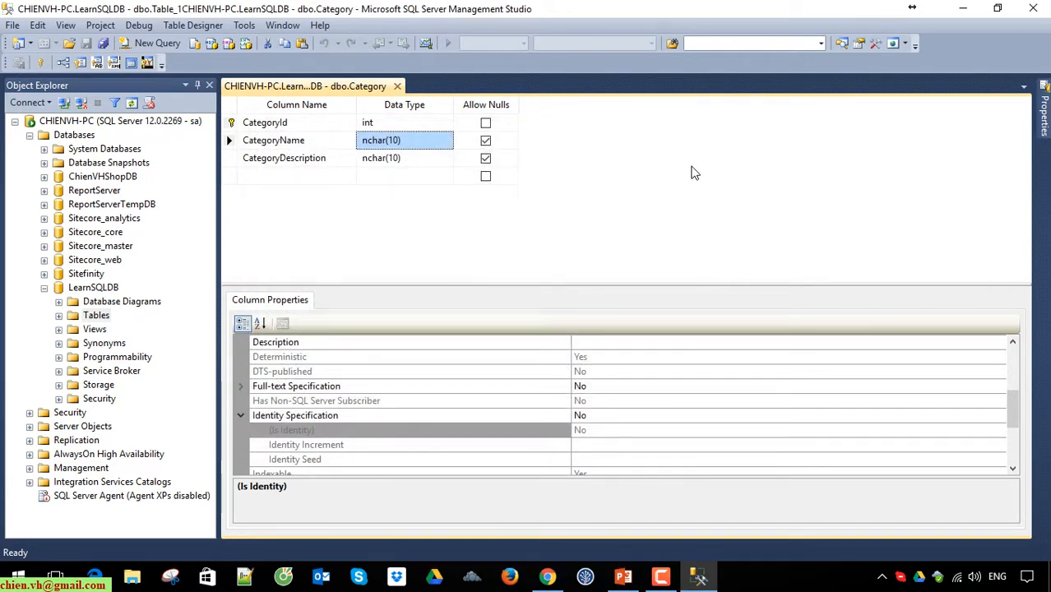
Step: Restart Management Studio and reconnect to the Database Engine with SQL Server Authentication and the remembered login
click(1035, 10)
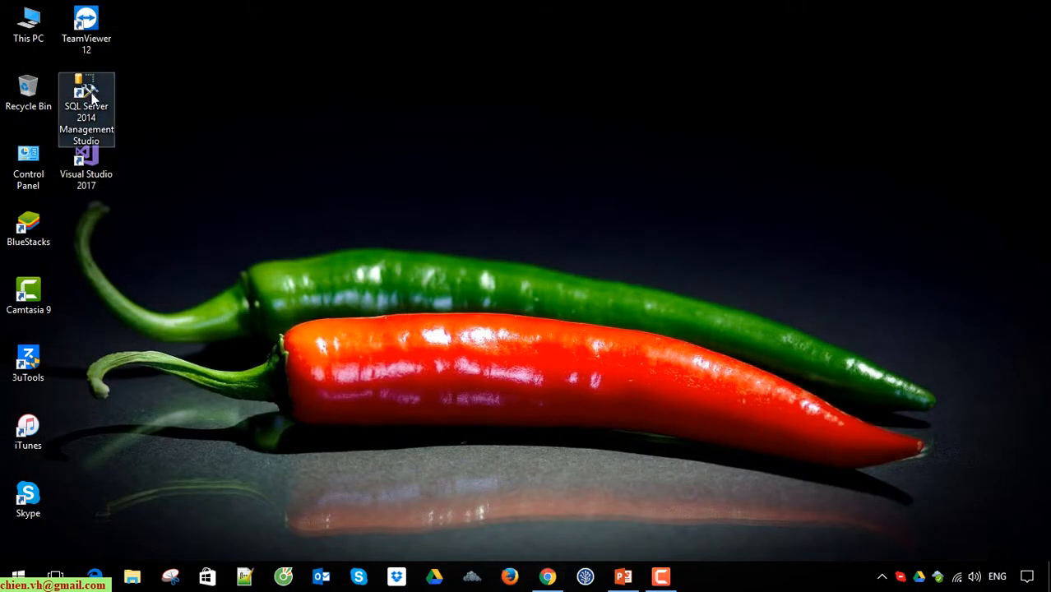
click(93, 97)
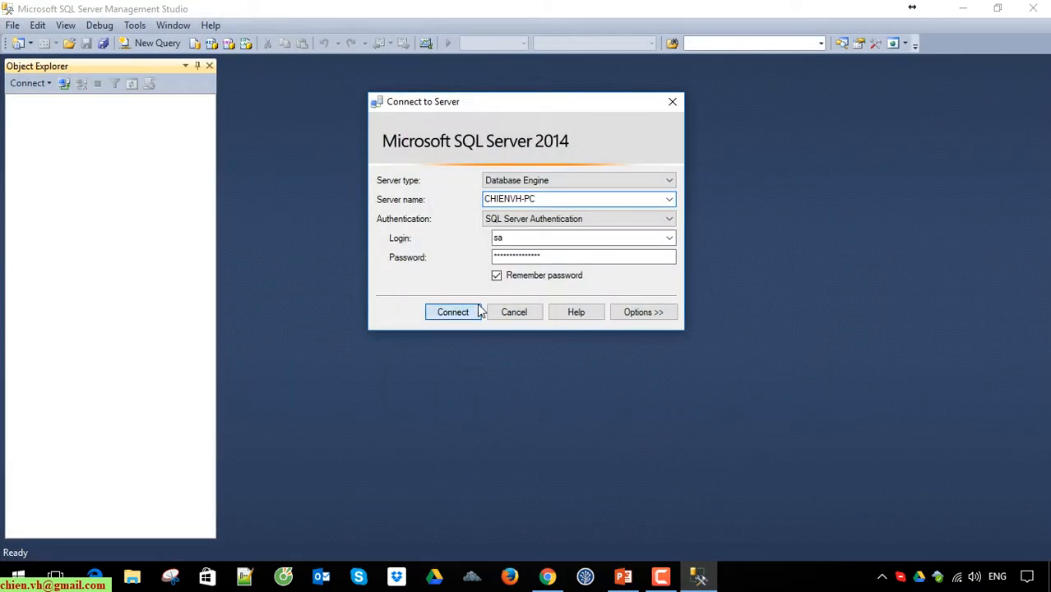
click(477, 308)
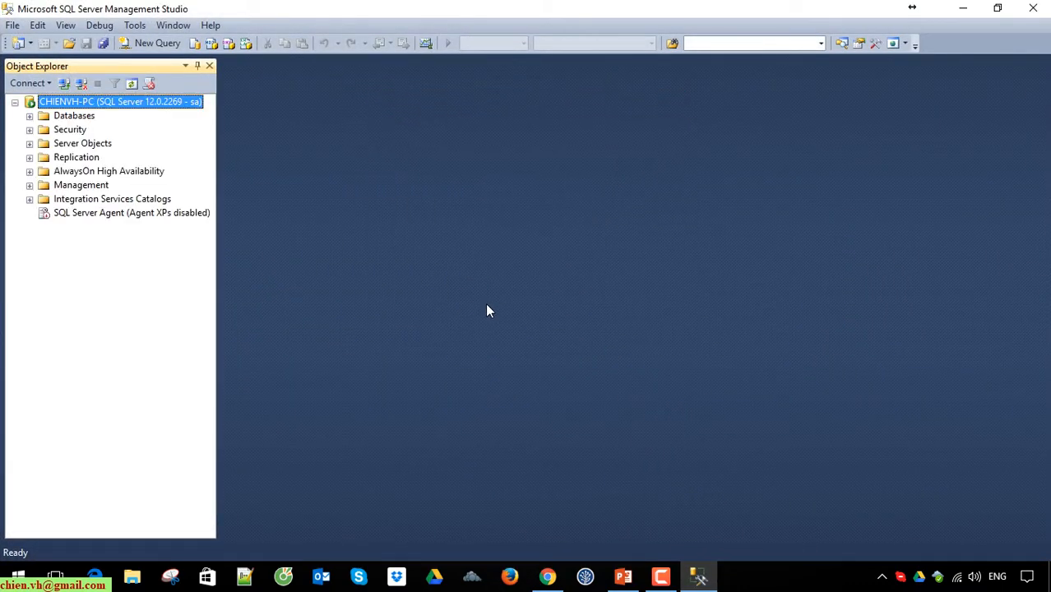
Step: Open the Category table of the LearnSQLDB database in design view, widening the object tree for readability
click(29, 116)
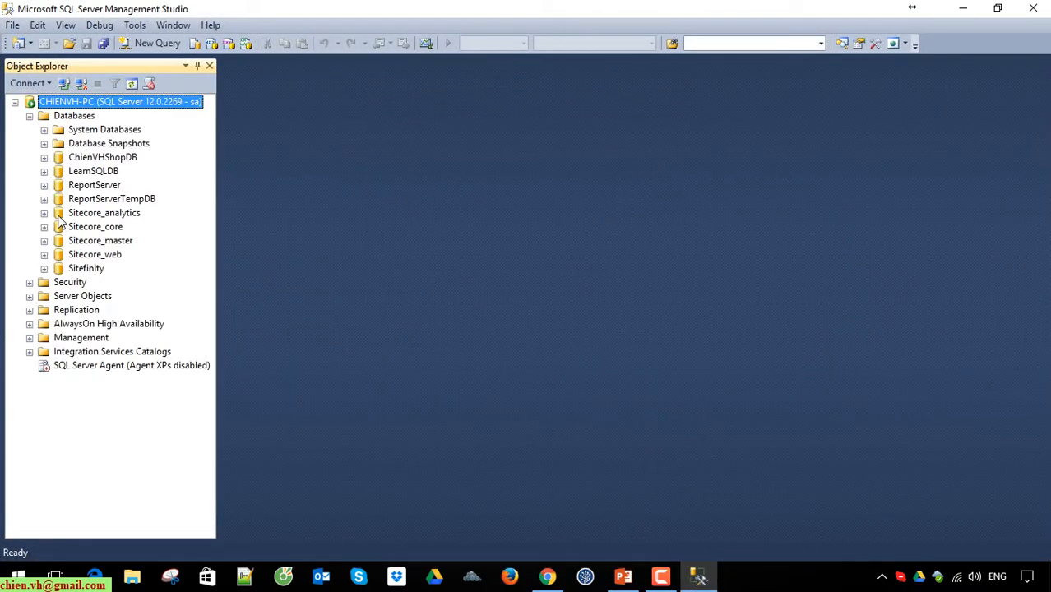
click(44, 171)
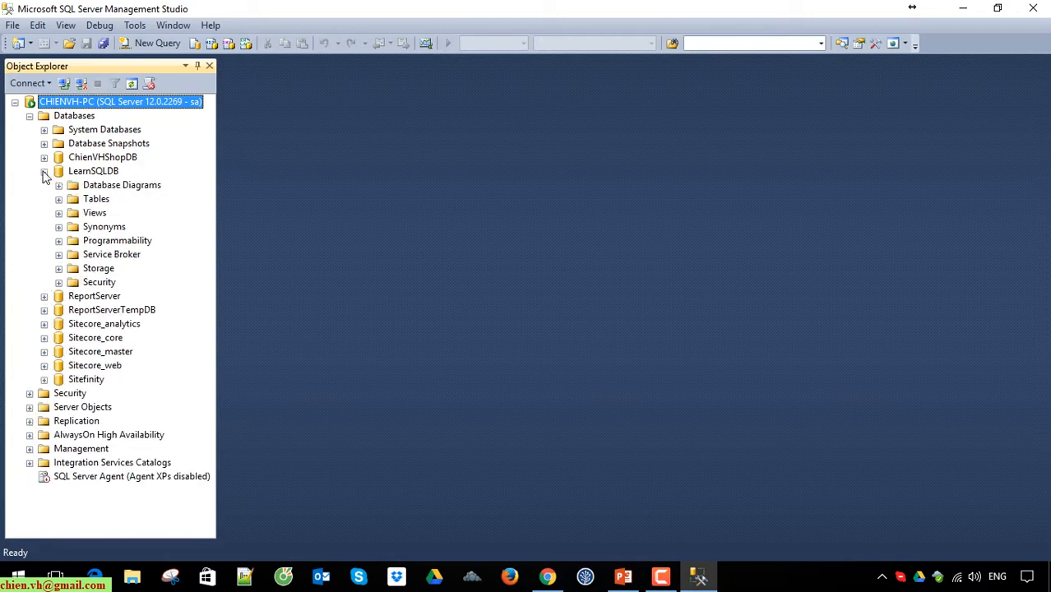
click(58, 199)
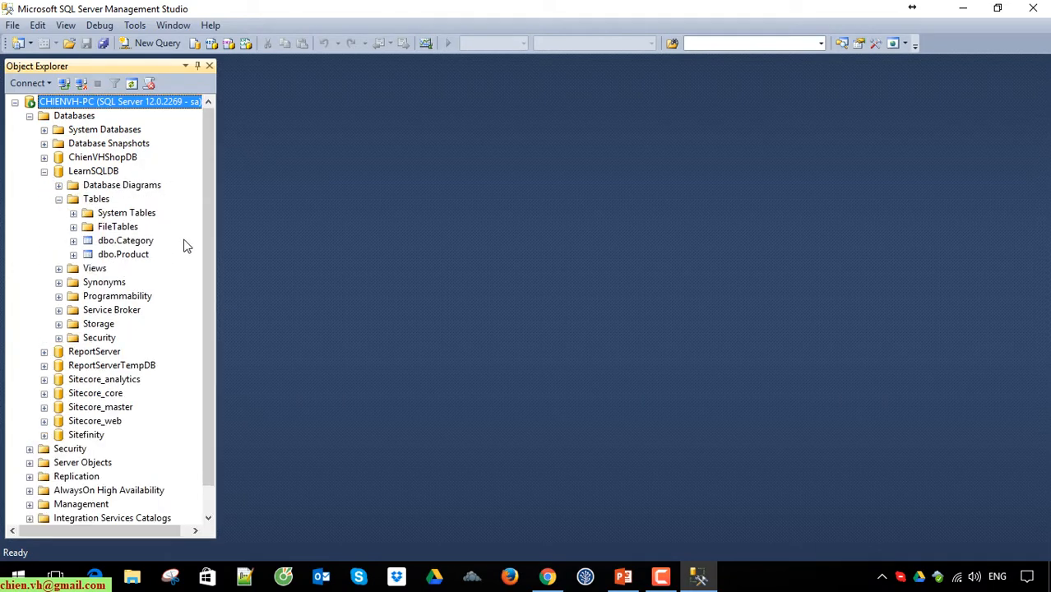
drag(217, 226, 280, 226)
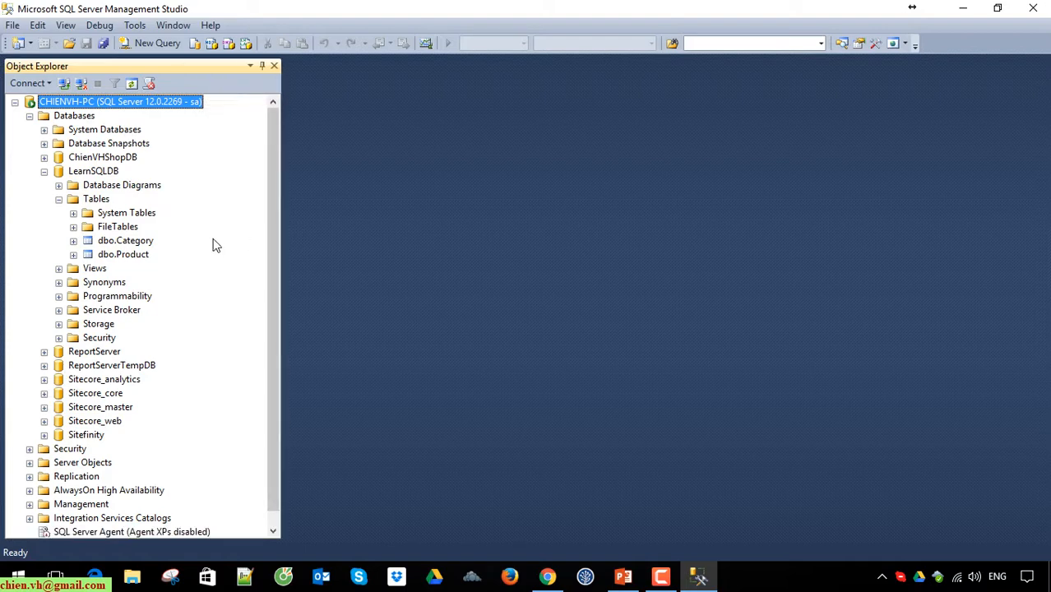
right_click(133, 240)
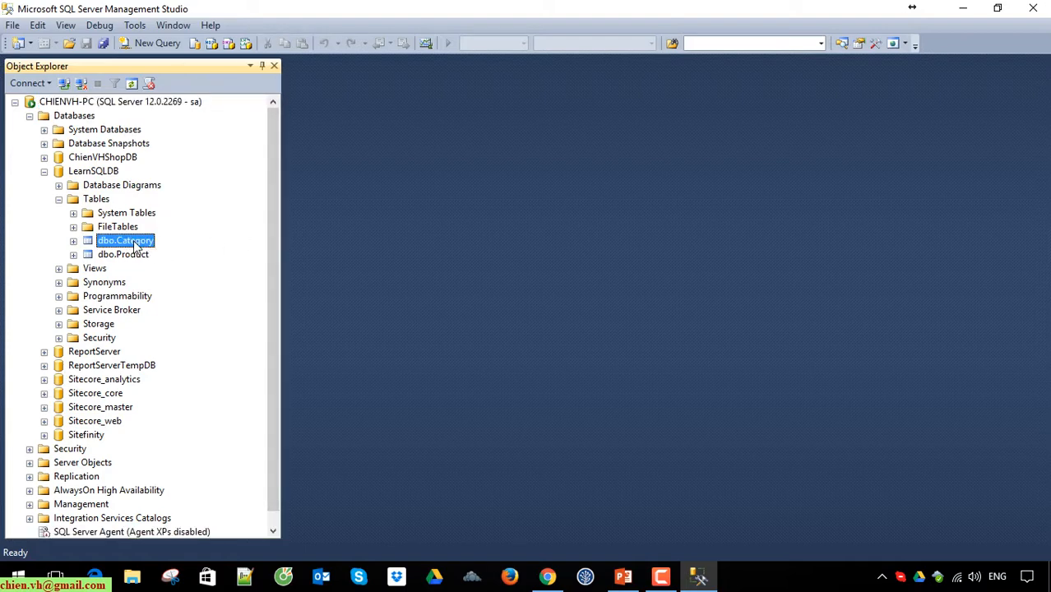
click(174, 264)
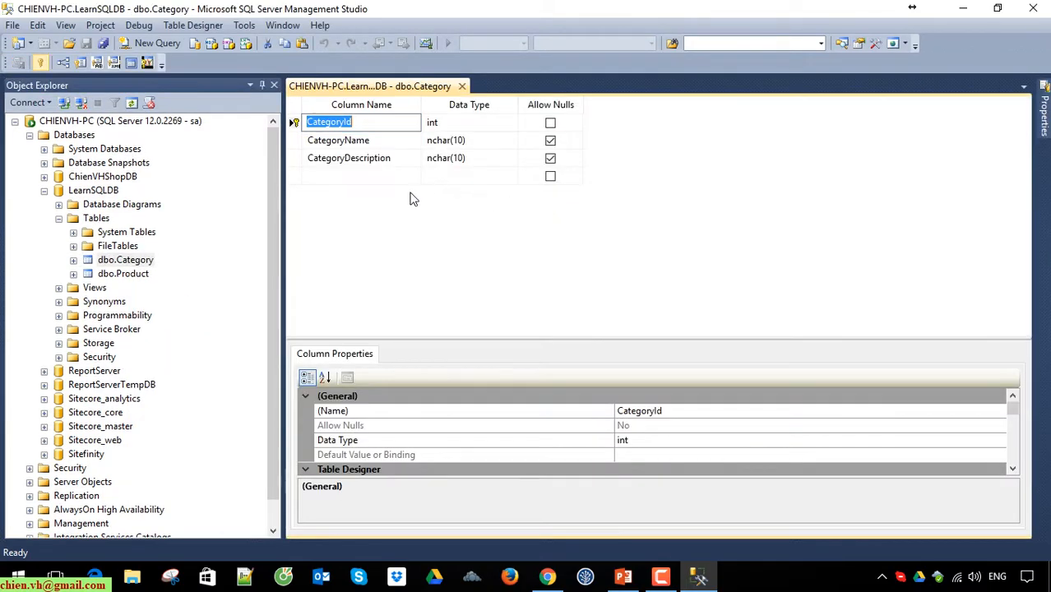
Step: Set the data type of the CategoryName column to nvarchar(50)
click(375, 176)
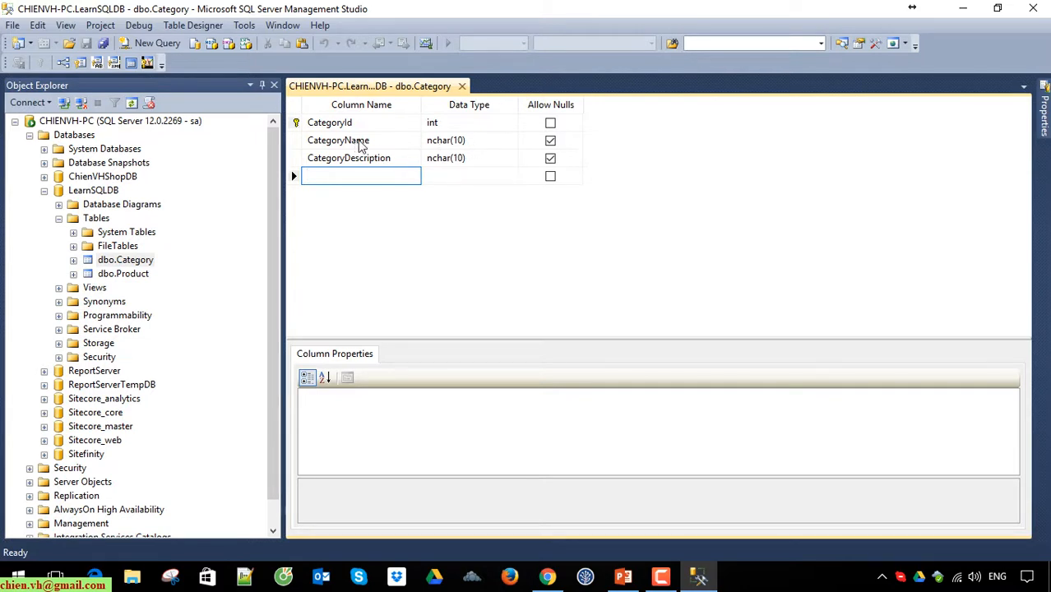
click(360, 143)
click(501, 140)
text(nvarchar(50))
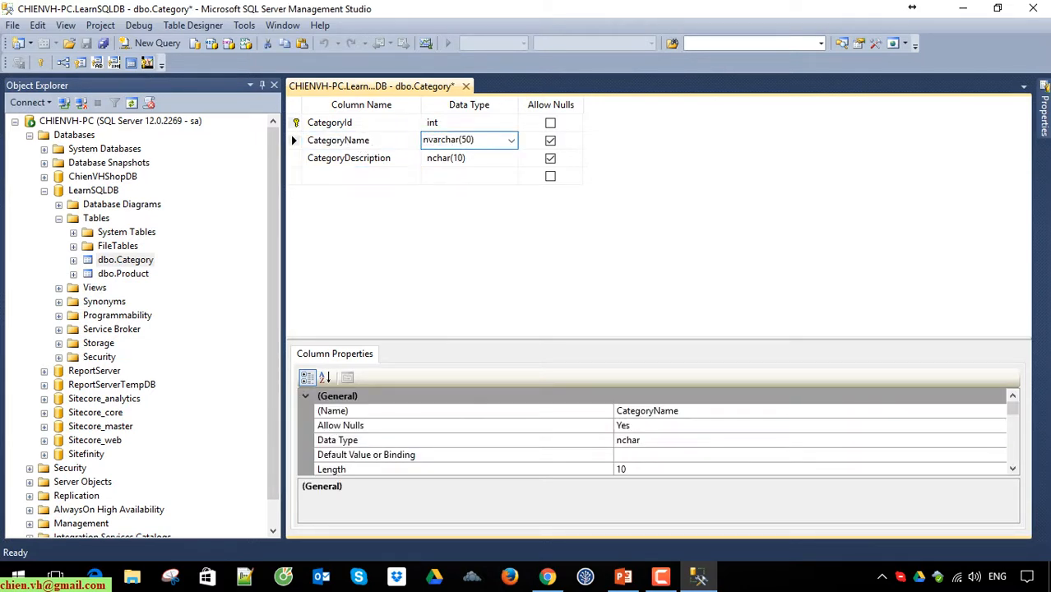
key(Return)
Step: Set the data type of the CategoryDescription column to nvarchar(250)
text(nvar)
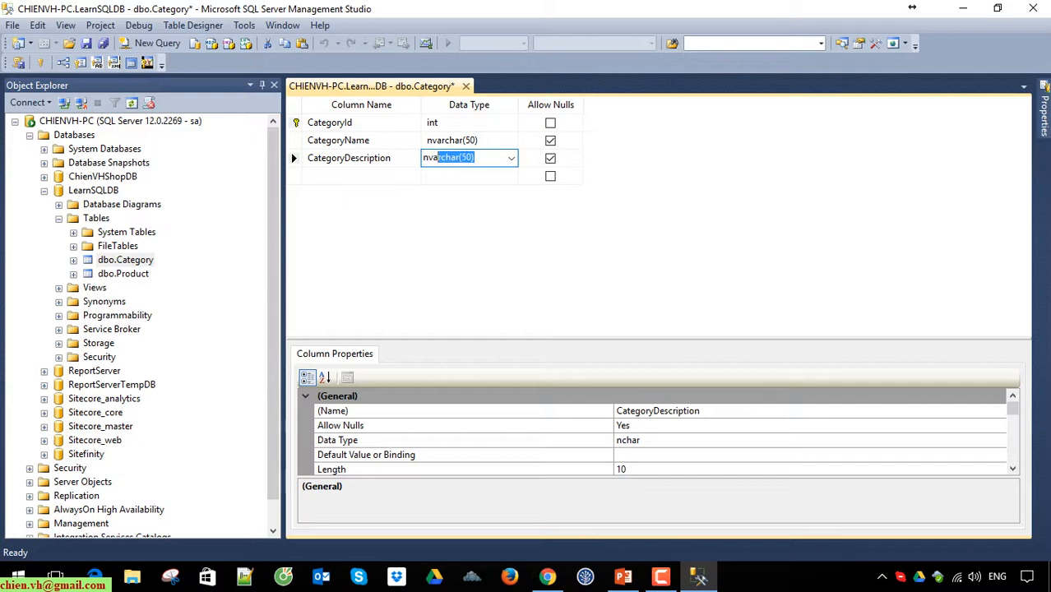
key(Return)
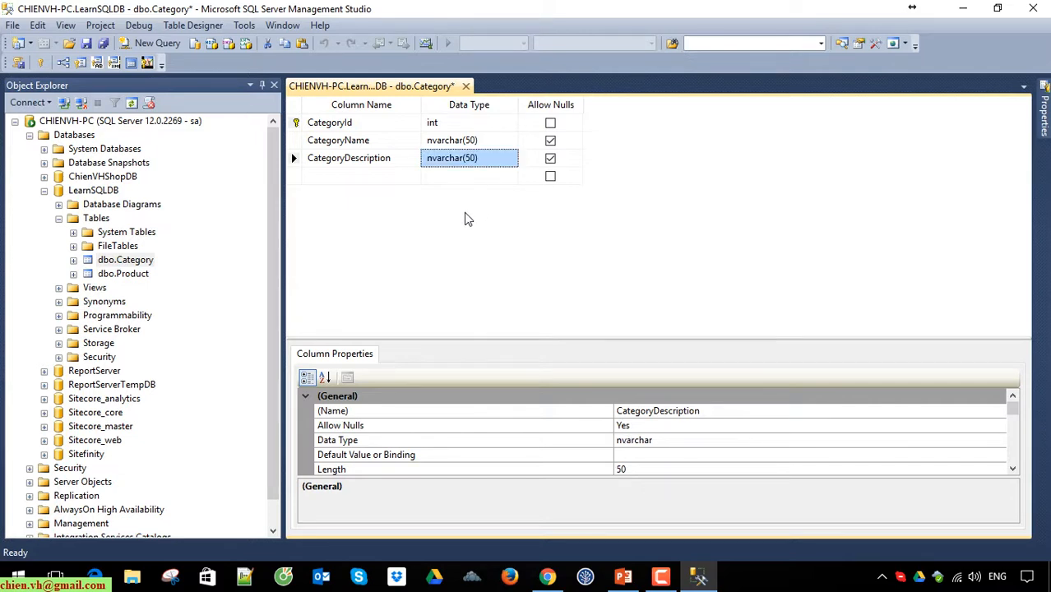
click(467, 162)
click(466, 162)
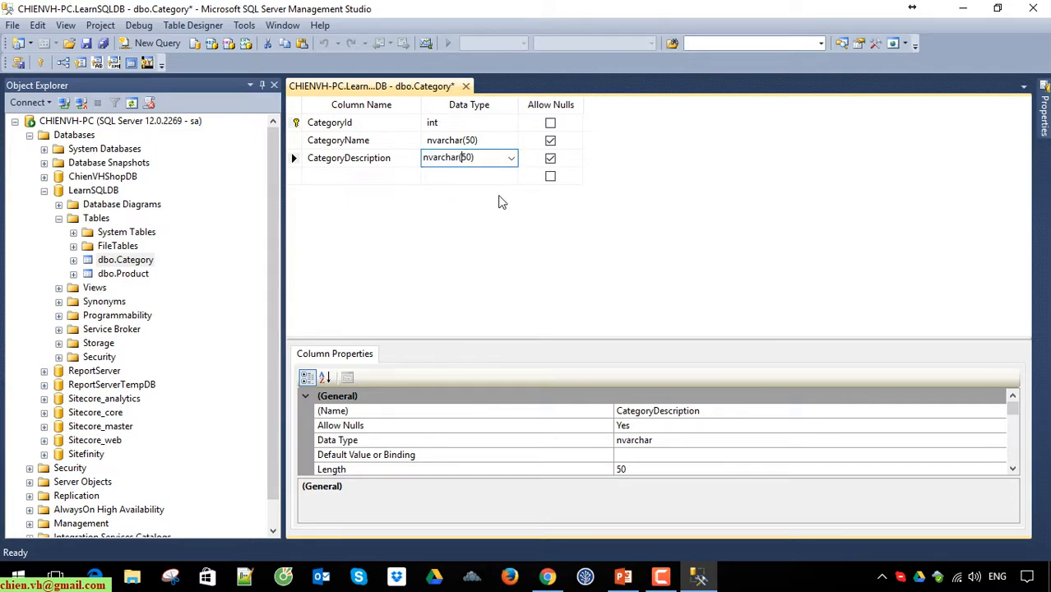
text(2)
key(Return)
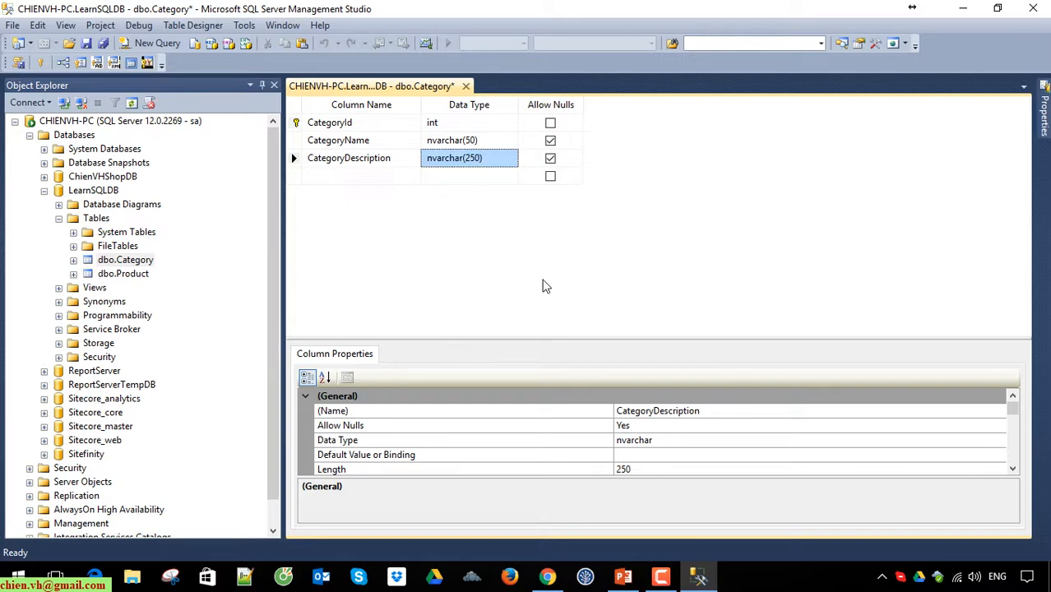
Step: Try to save the Category table's changed column types, then cancel out of the save dialogs without writing a text file
click(88, 45)
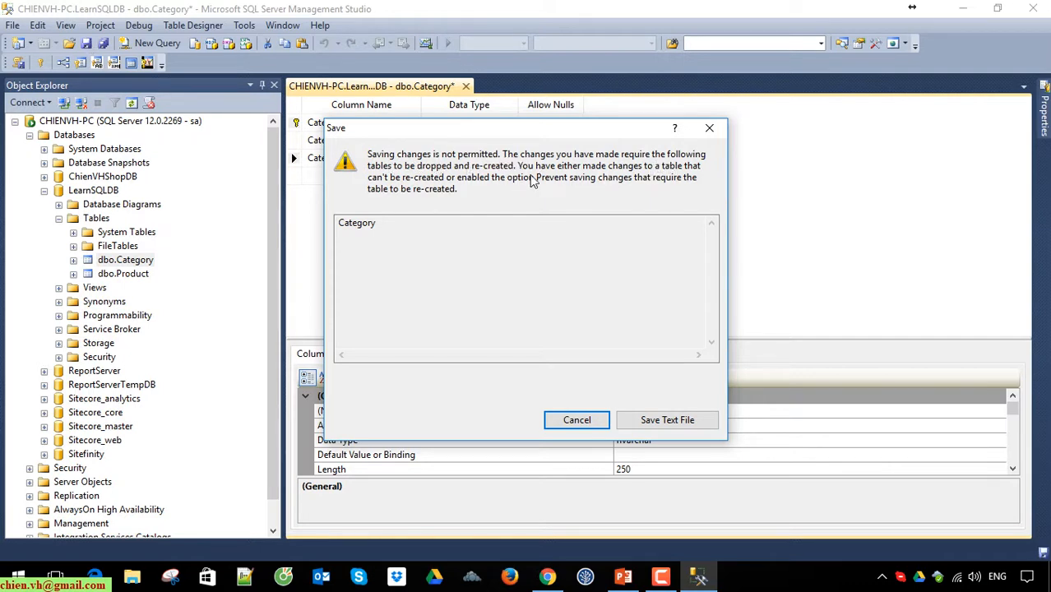
click(670, 420)
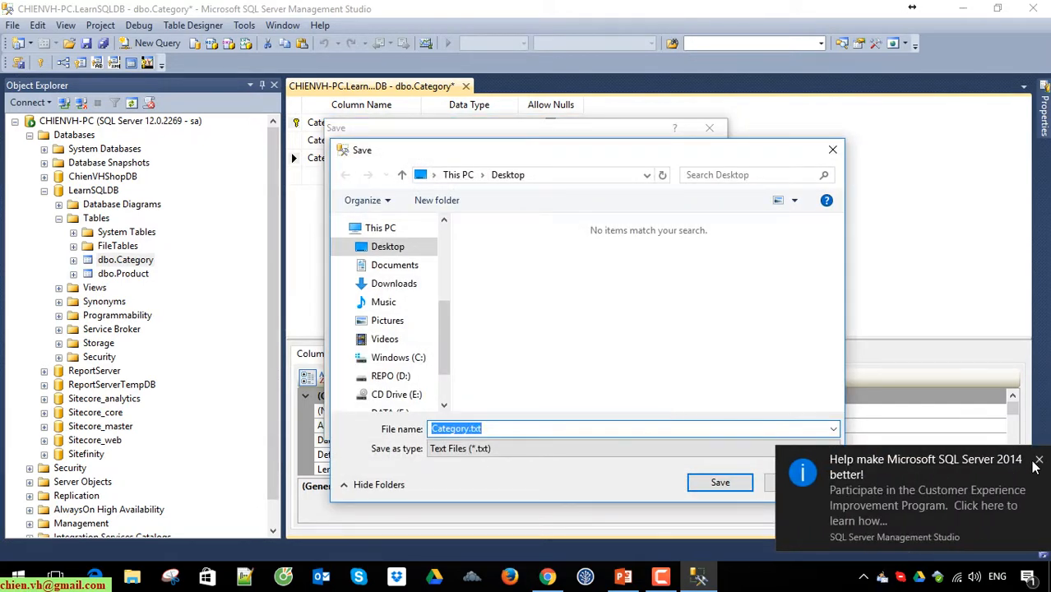
click(1035, 463)
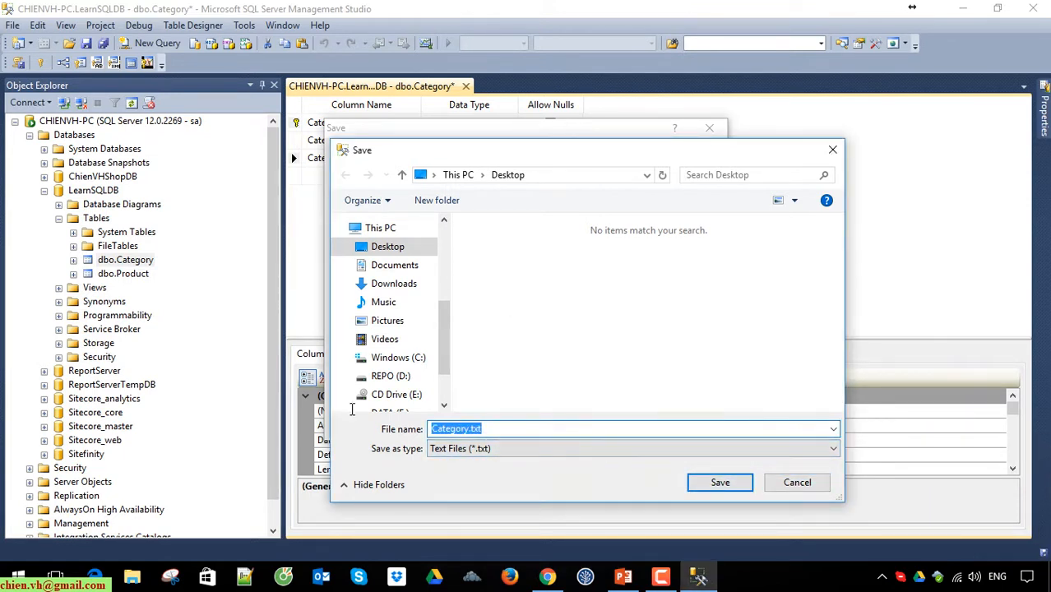
click(796, 483)
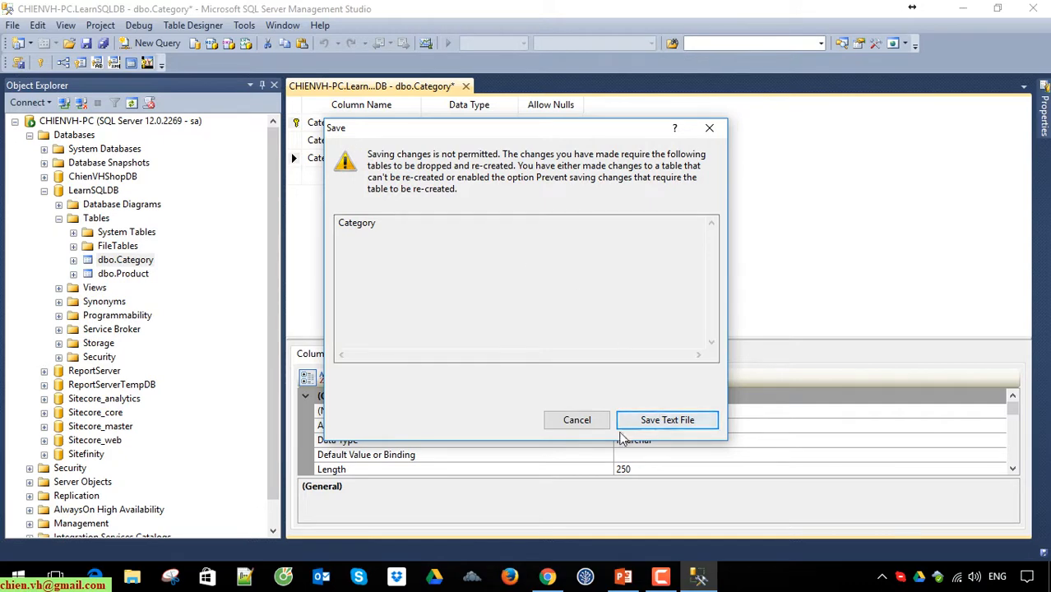
click(589, 421)
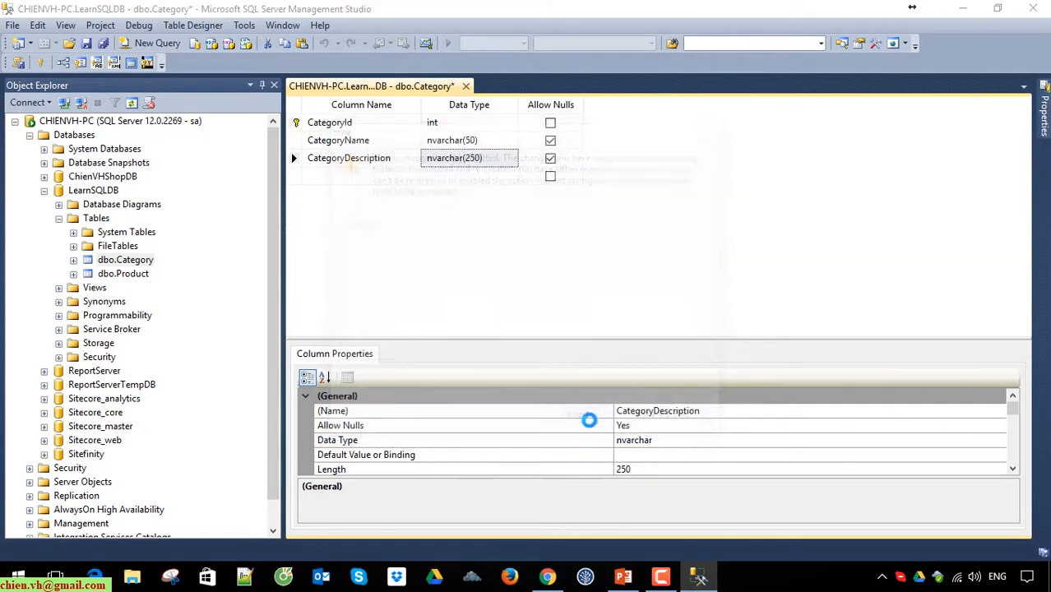
click(729, 312)
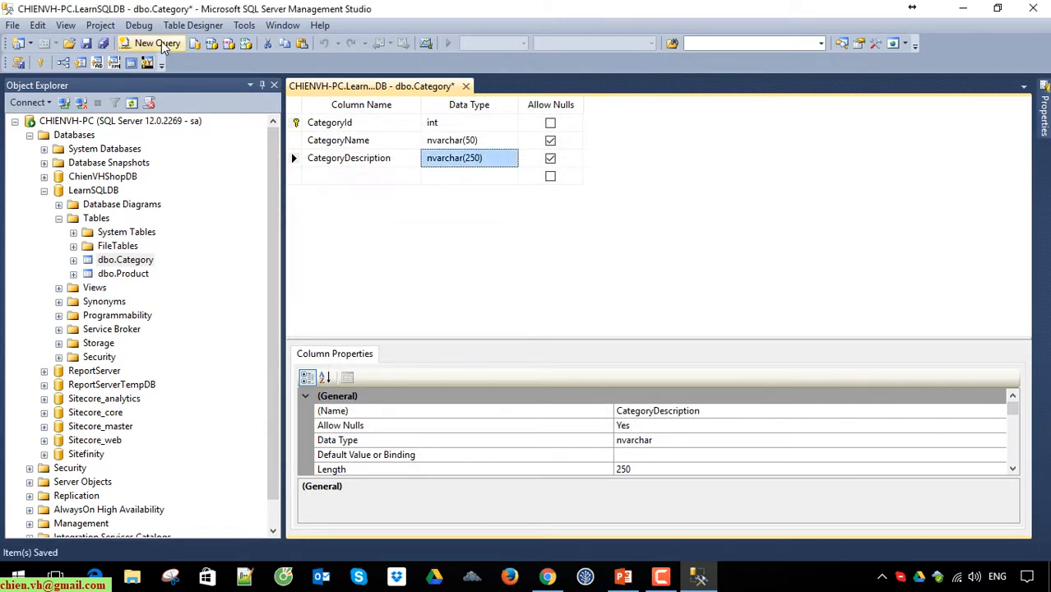
Step: Turn off the designer option "Prevent saving changes that require table re-creation" and save the Category table
click(243, 25)
click(308, 173)
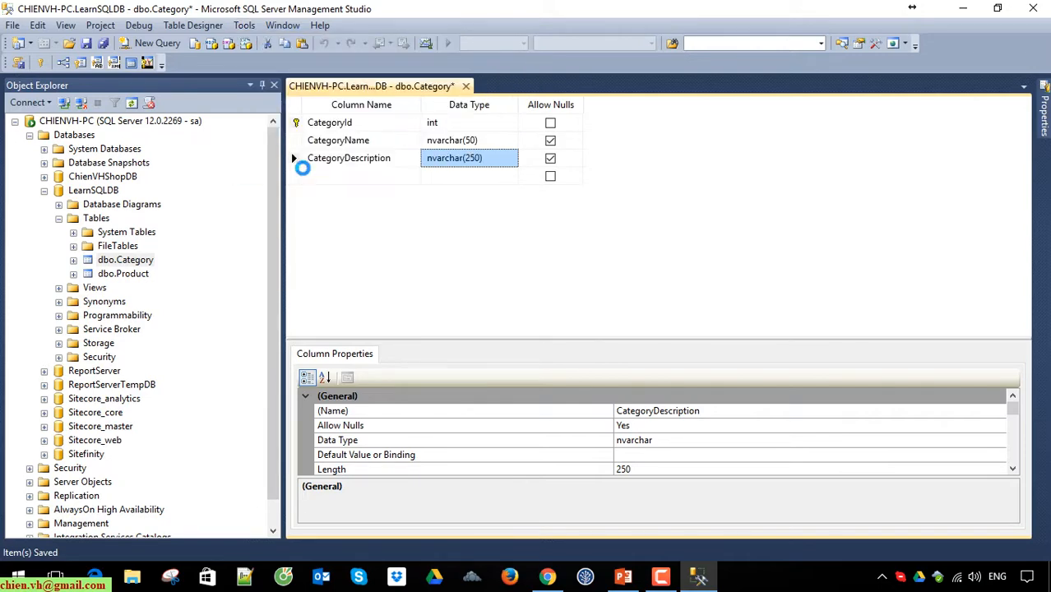
click(300, 363)
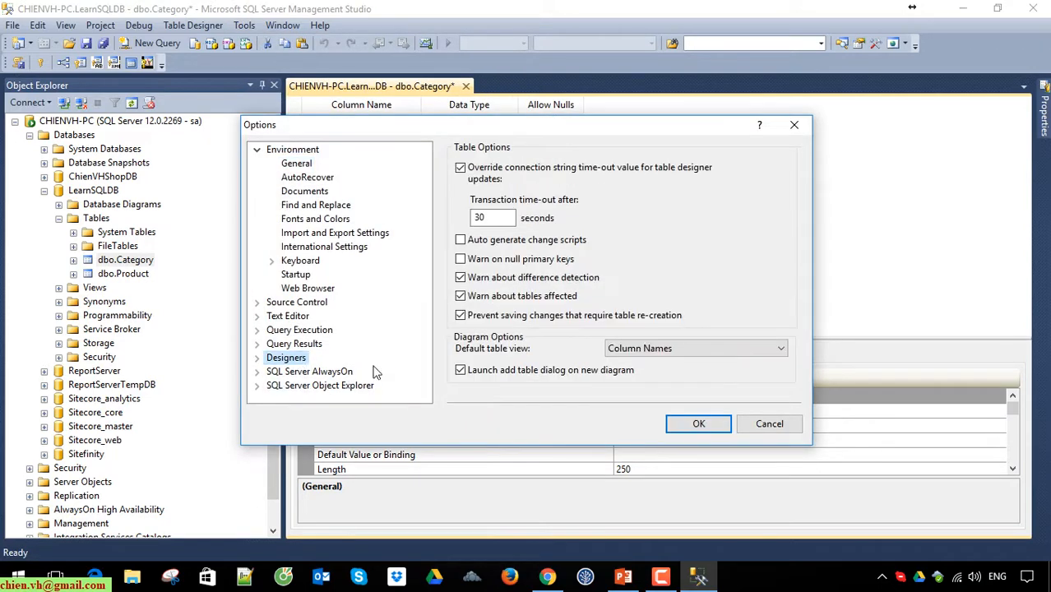
click(461, 316)
click(698, 424)
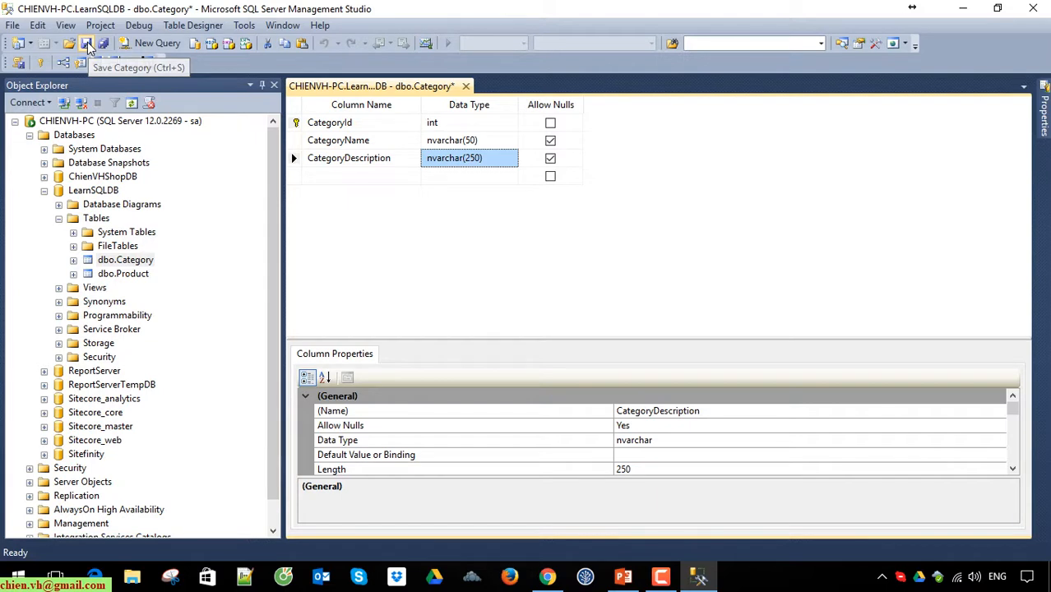
click(88, 46)
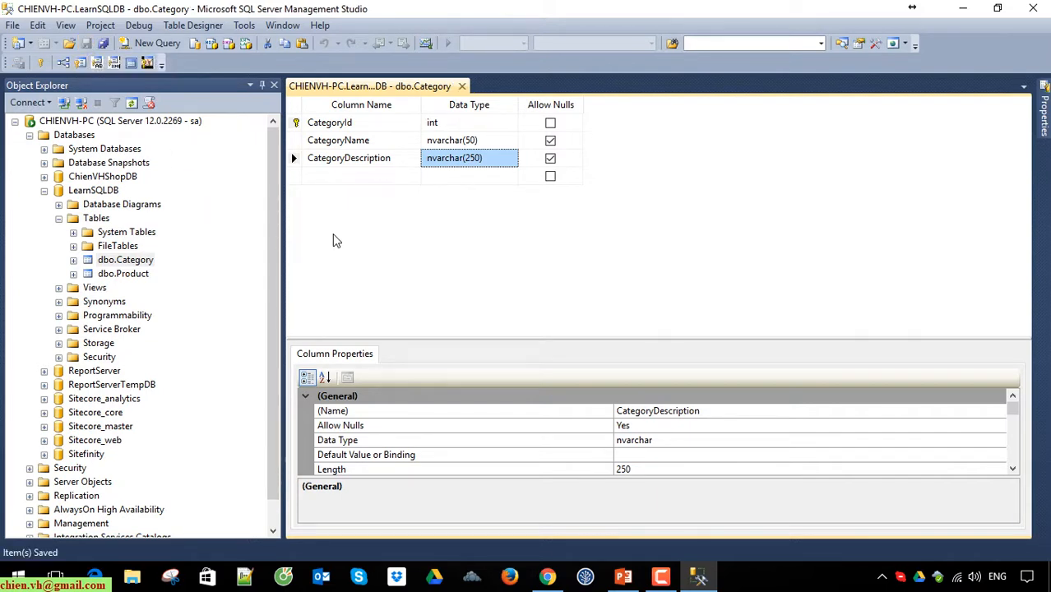
Step: Close the Category design view and open the top 200 rows of the Category table for editing
click(464, 86)
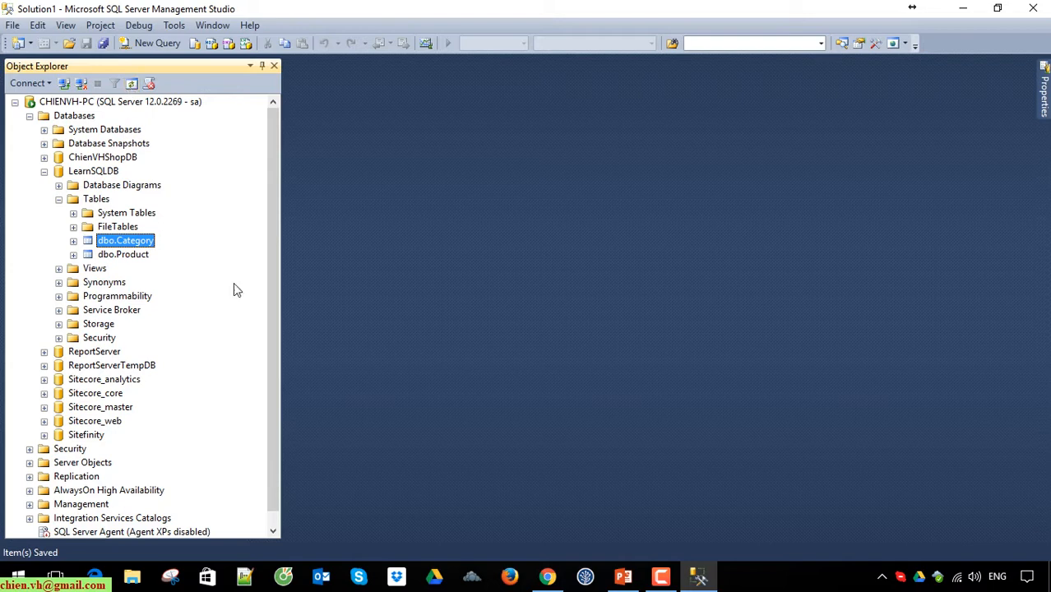
click(73, 241)
click(73, 241)
right_click(133, 244)
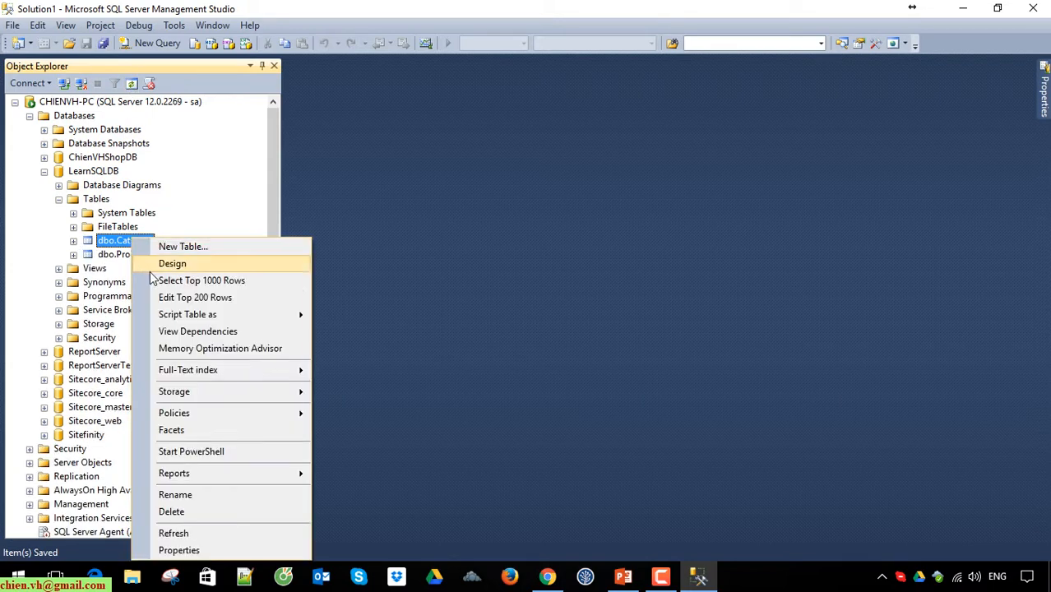
click(211, 303)
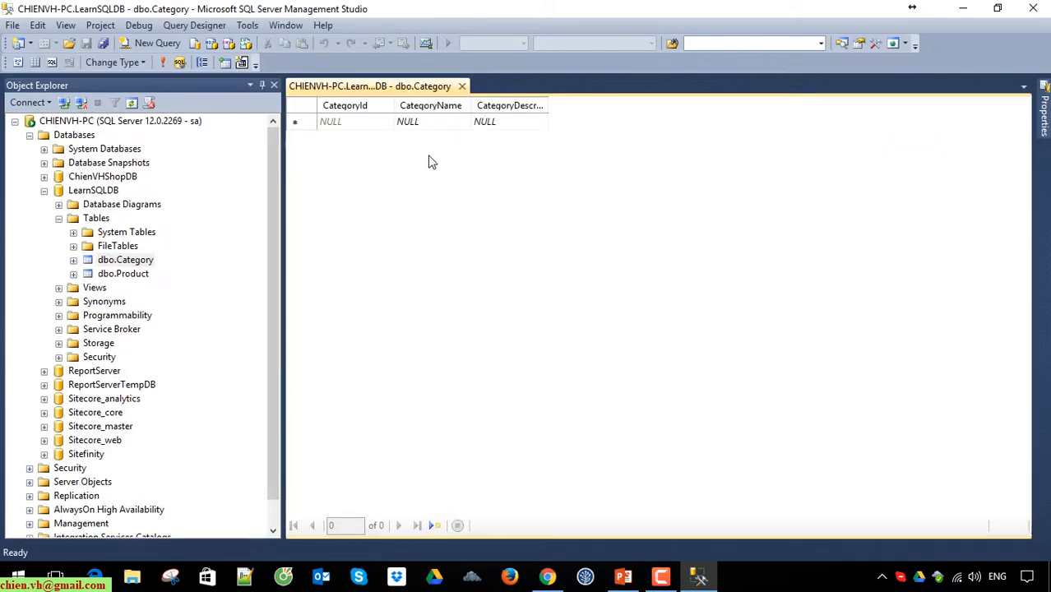
Step: Open the top 200 rows of the Product table, compare its columns with the Category table's grid, and close both data views
click(349, 123)
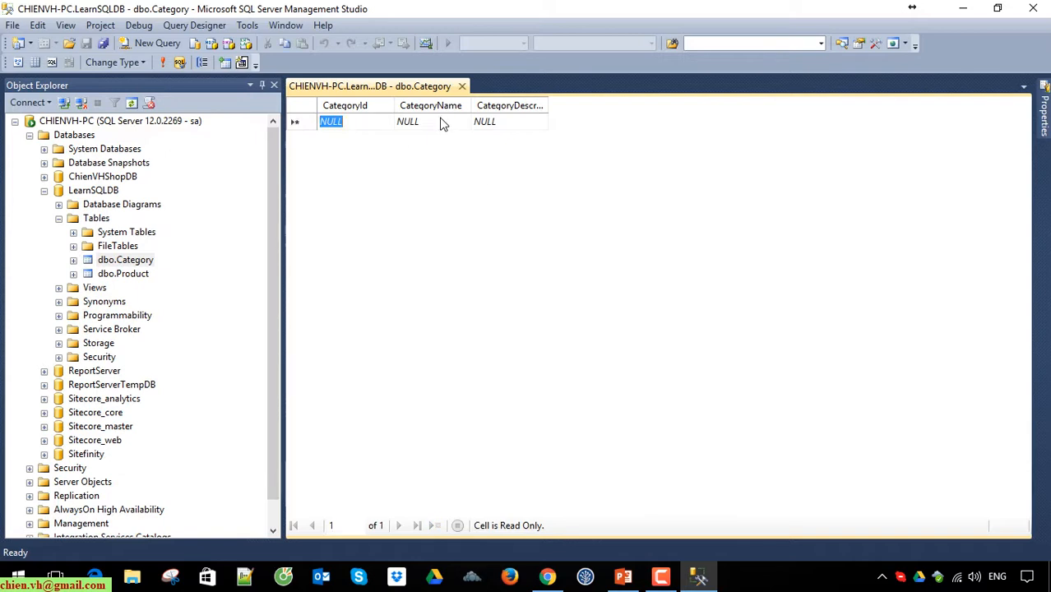
right_click(128, 276)
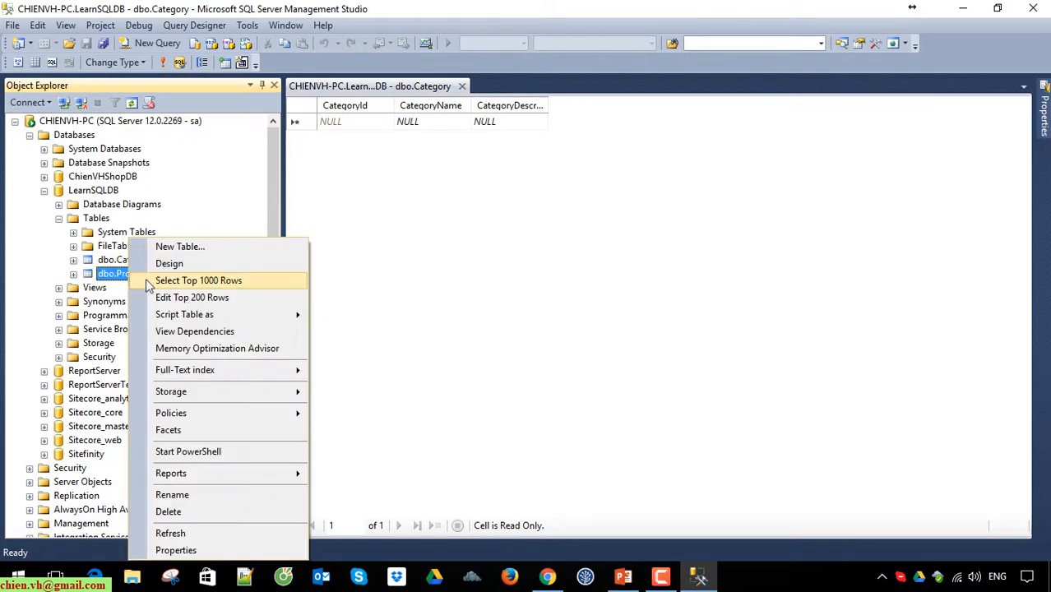
click(209, 296)
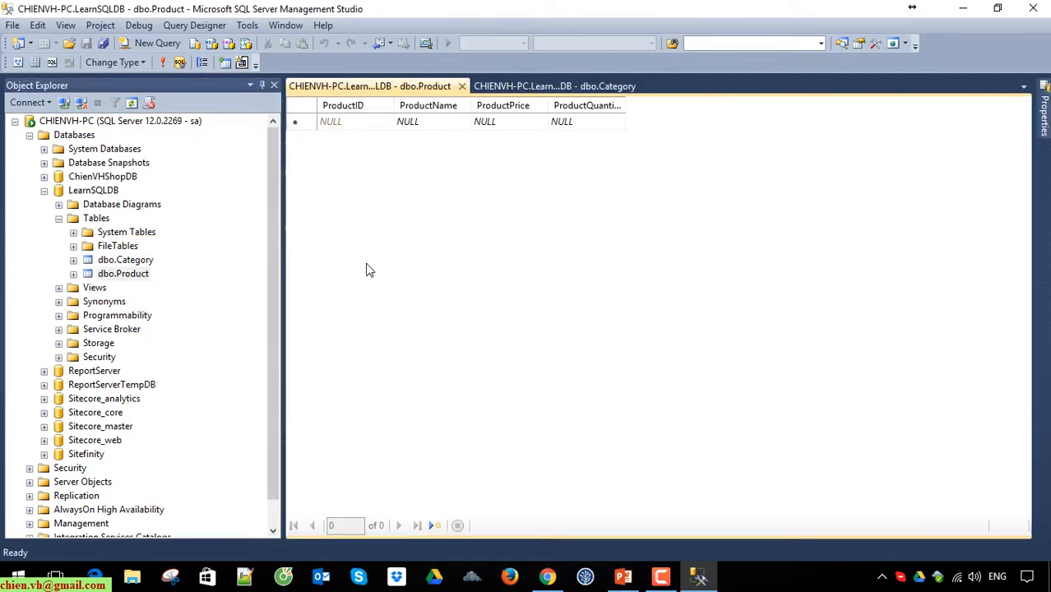
click(498, 86)
click(336, 89)
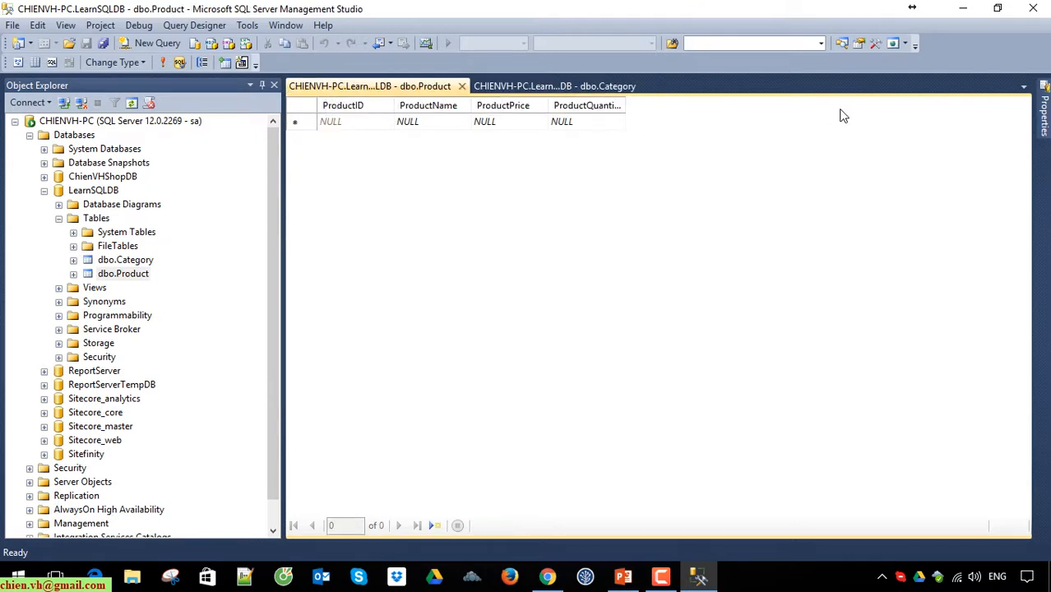
click(520, 87)
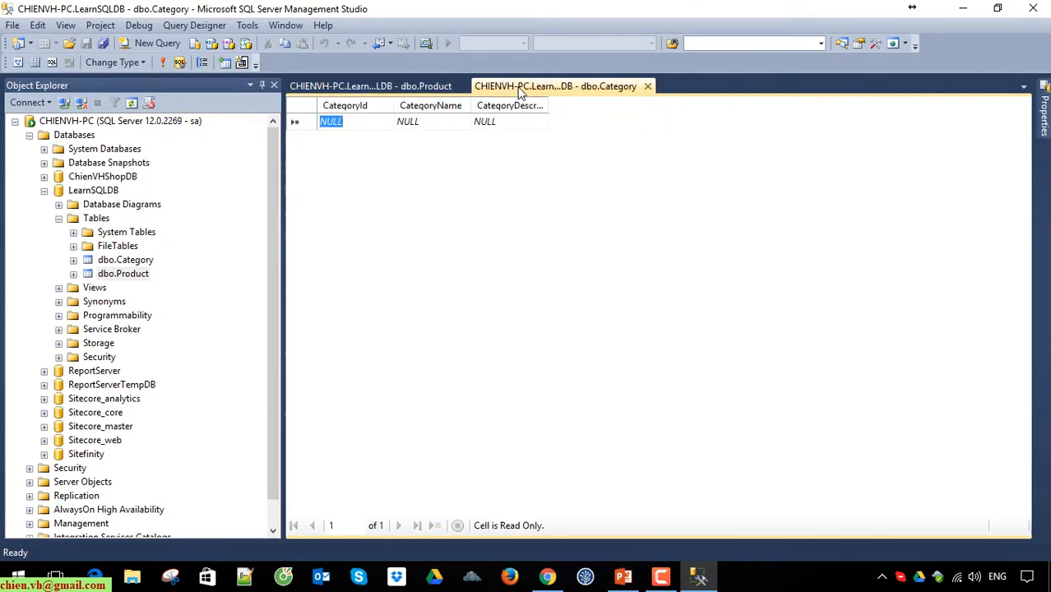
click(648, 86)
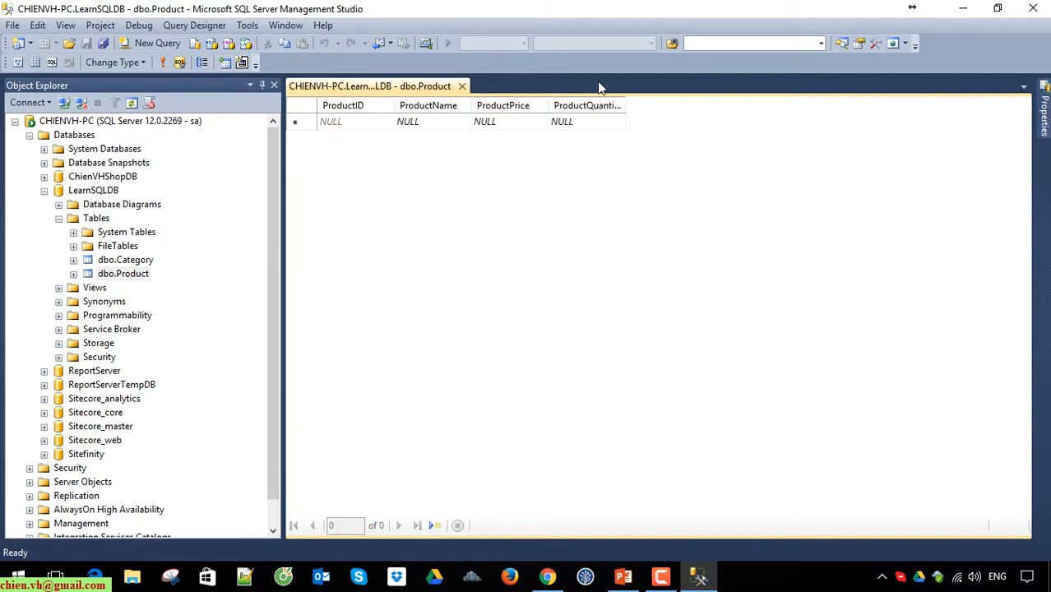
click(462, 87)
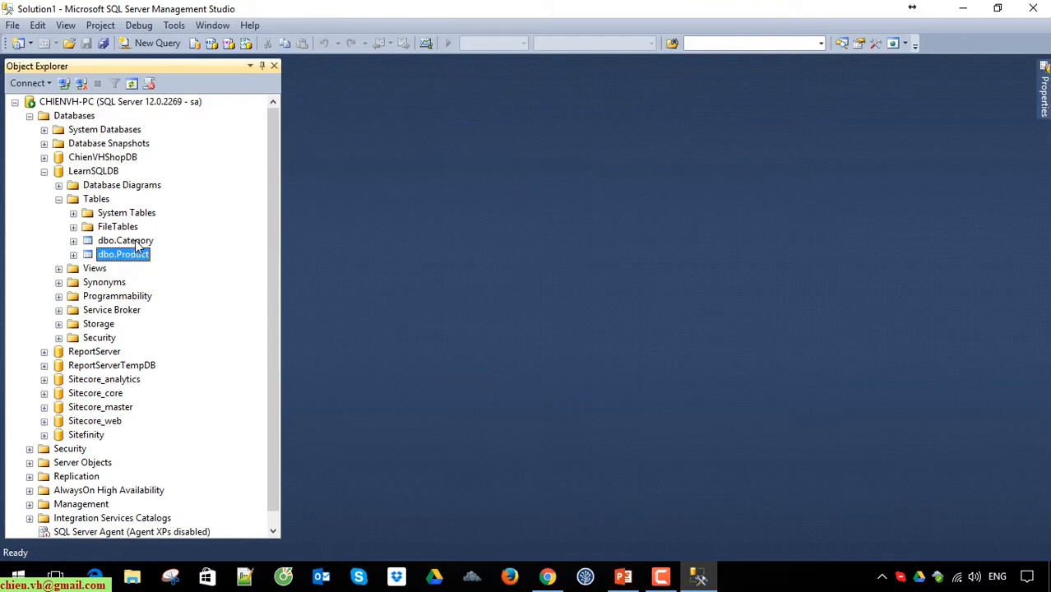
Step: Create a new database diagram under LearnSQLDB and add the Category and Product tables to it
click(59, 186)
click(657, 312)
right_click(120, 186)
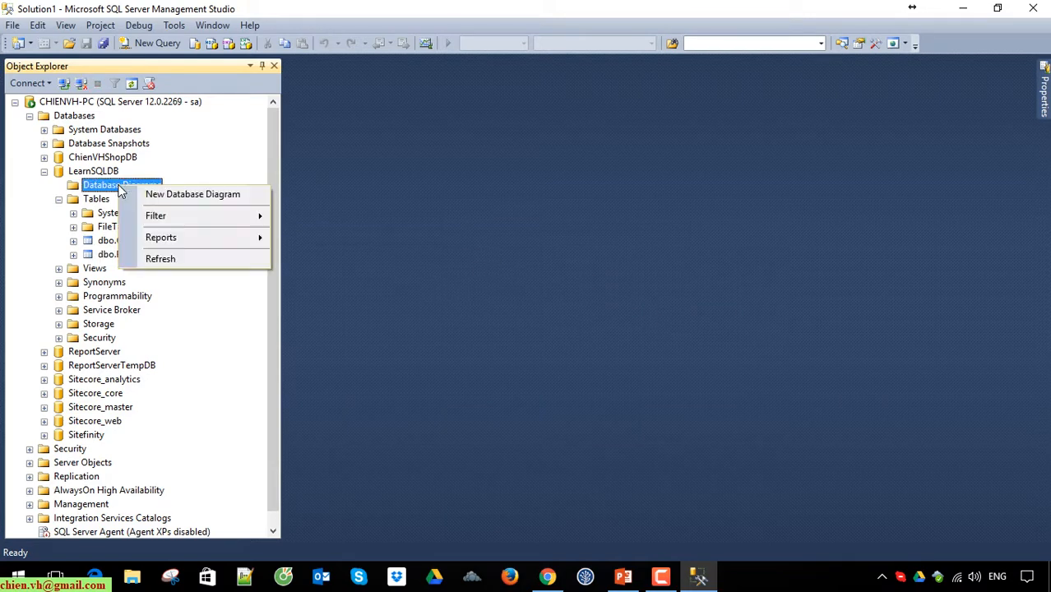
click(206, 197)
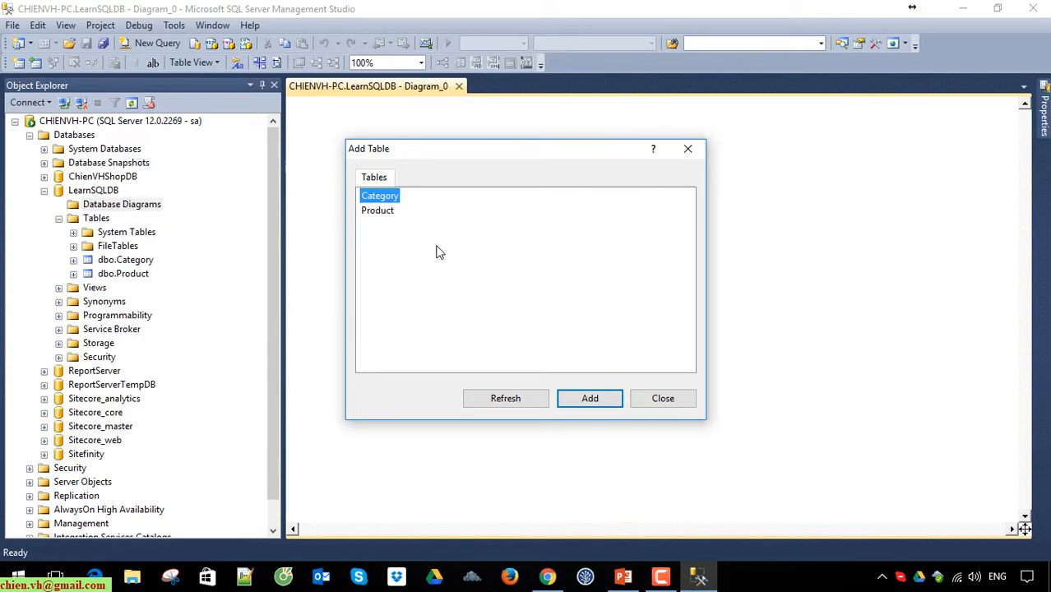
shift+click(391, 212)
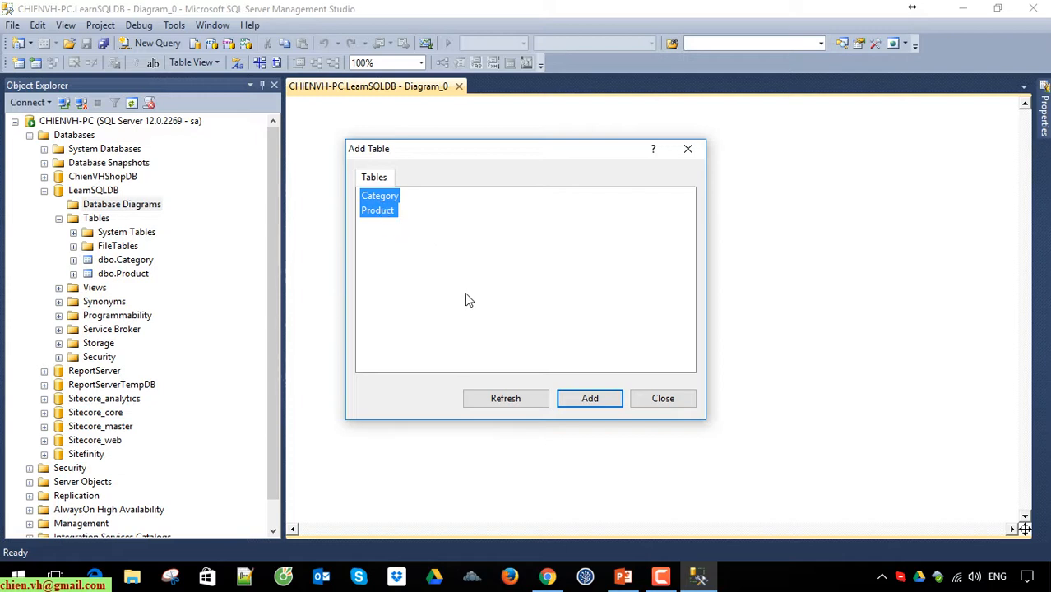
click(598, 402)
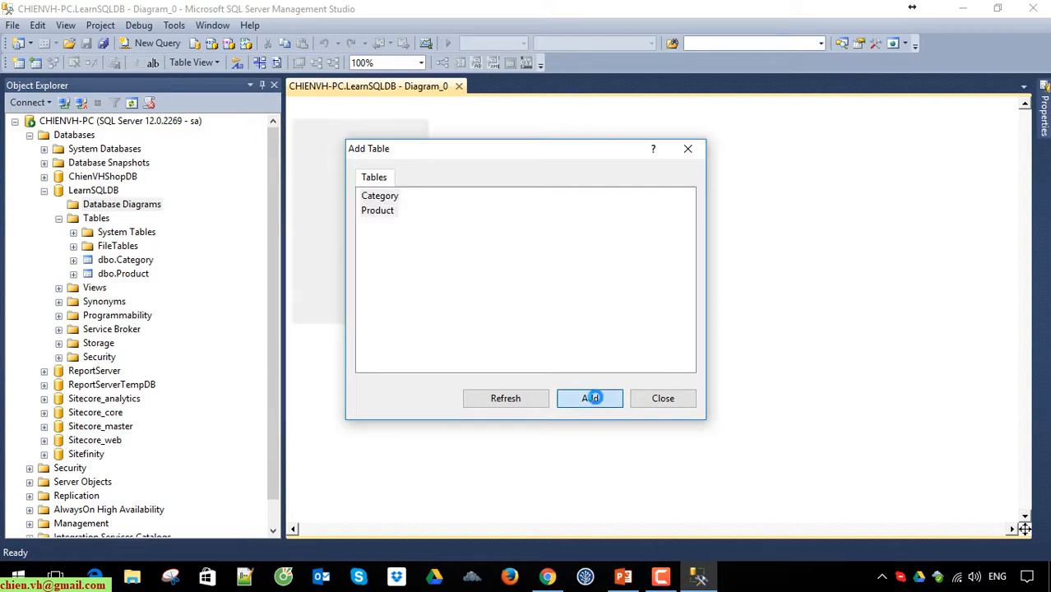
click(671, 398)
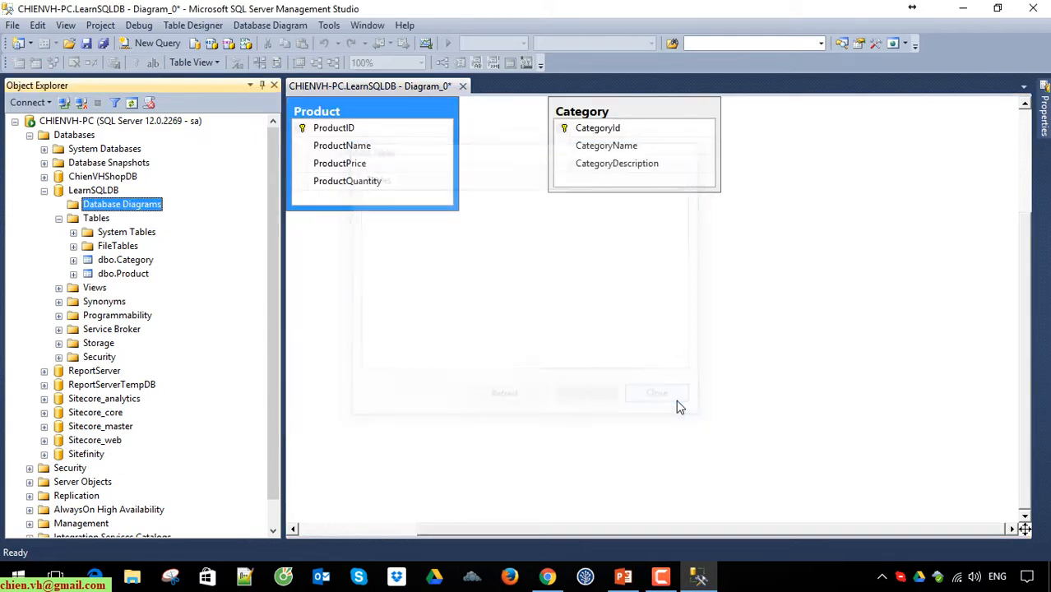
click(570, 262)
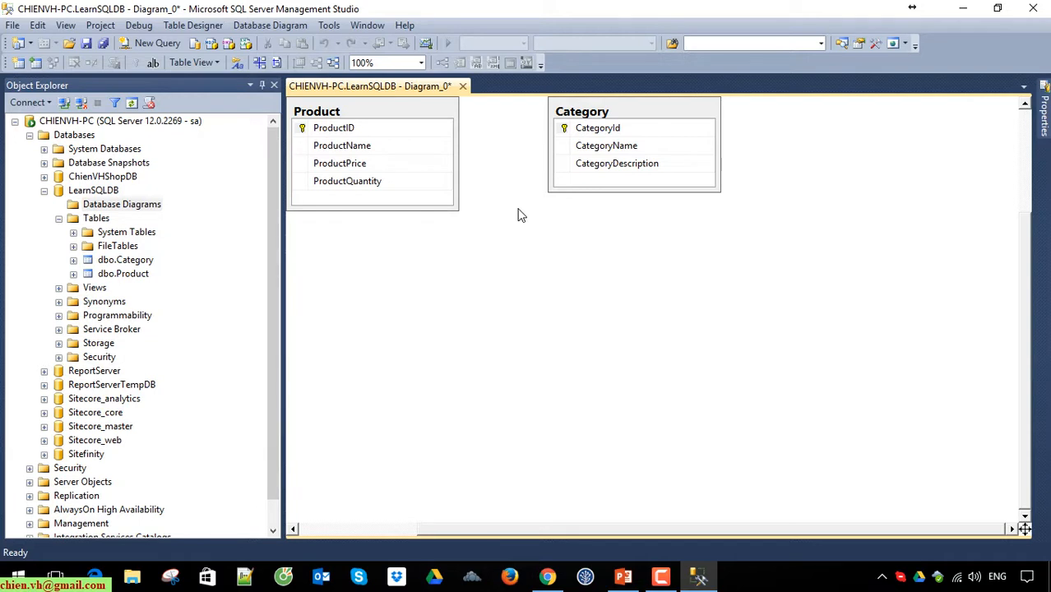
Step: Try to start a relationship from the Product table's ProductID column in the diagram, then cancel the foreign key dialogs
click(302, 129)
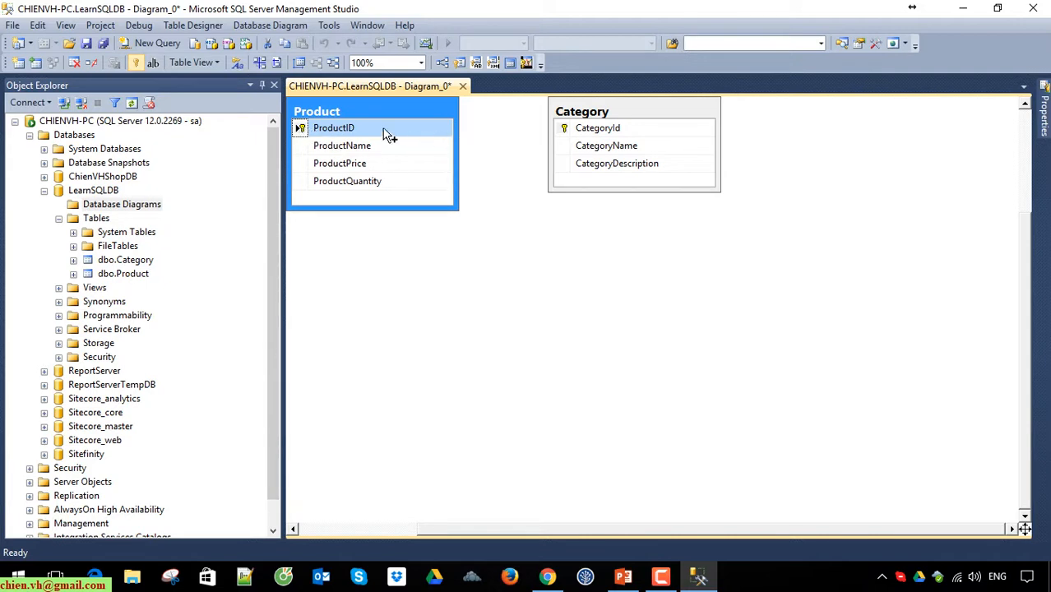
drag(301, 131, 362, 206)
click(688, 412)
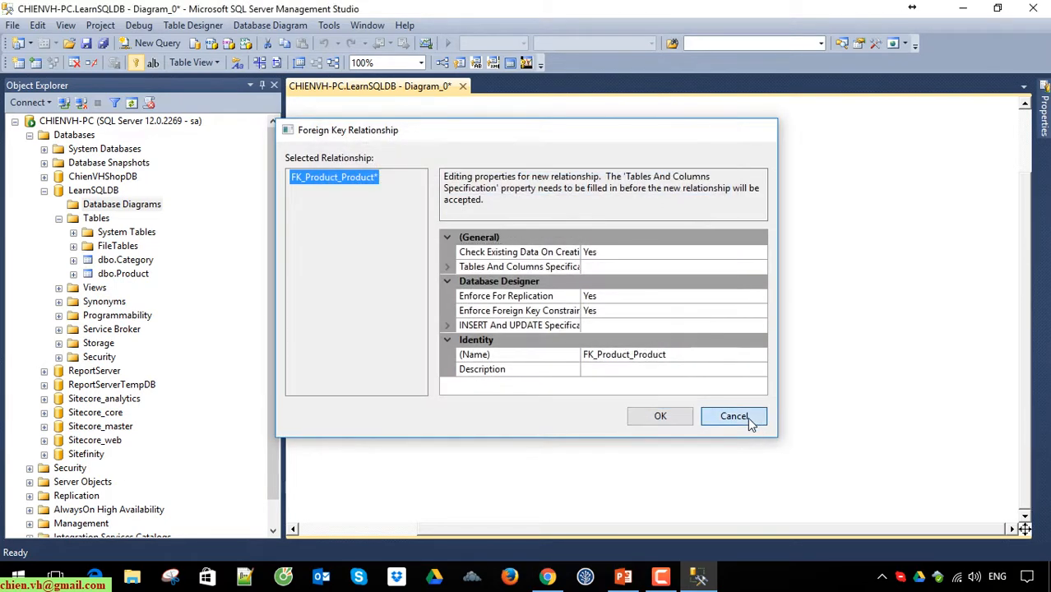
click(736, 416)
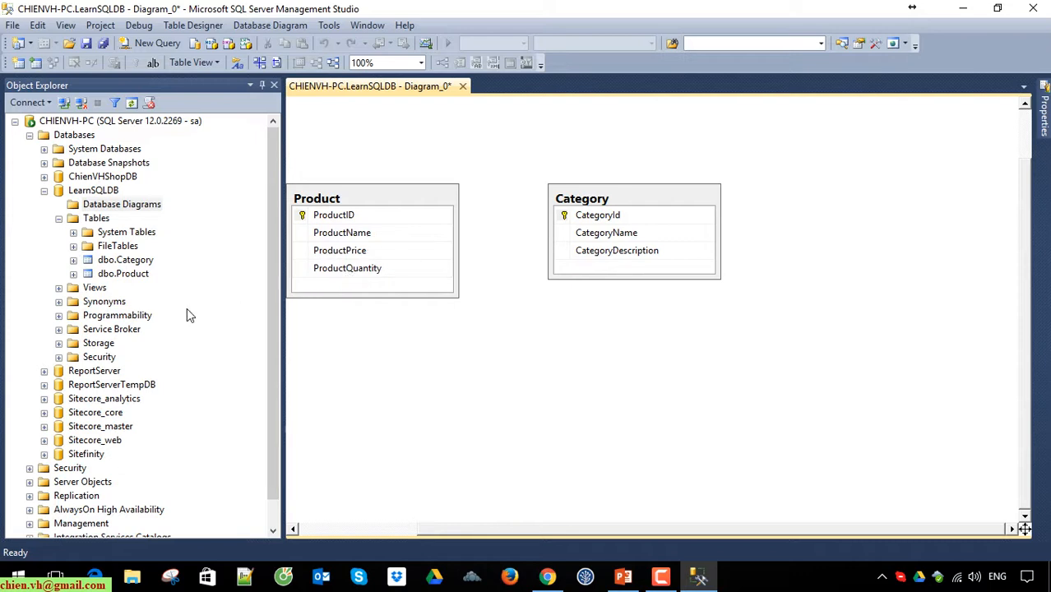
Step: Open the Product table's design and add a CategoryID column with the data type int
right_click(135, 279)
click(177, 261)
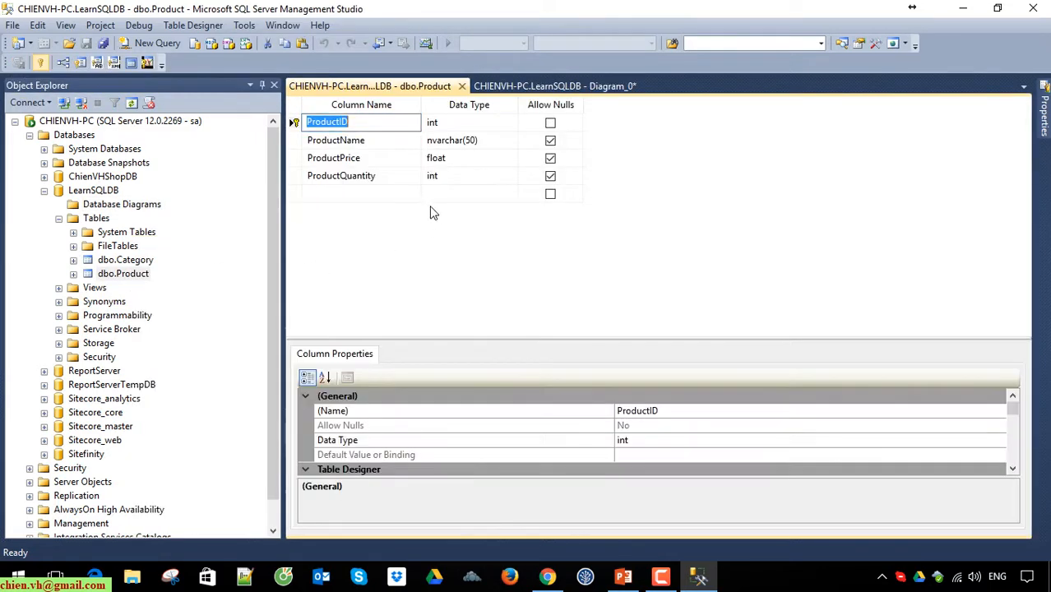
click(341, 194)
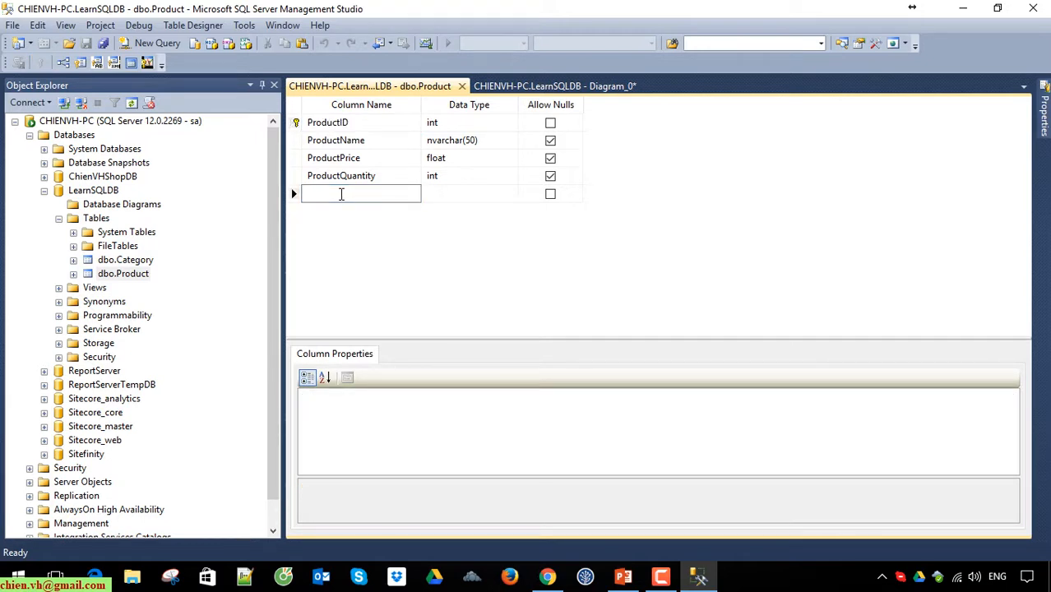
text(CategoryI)
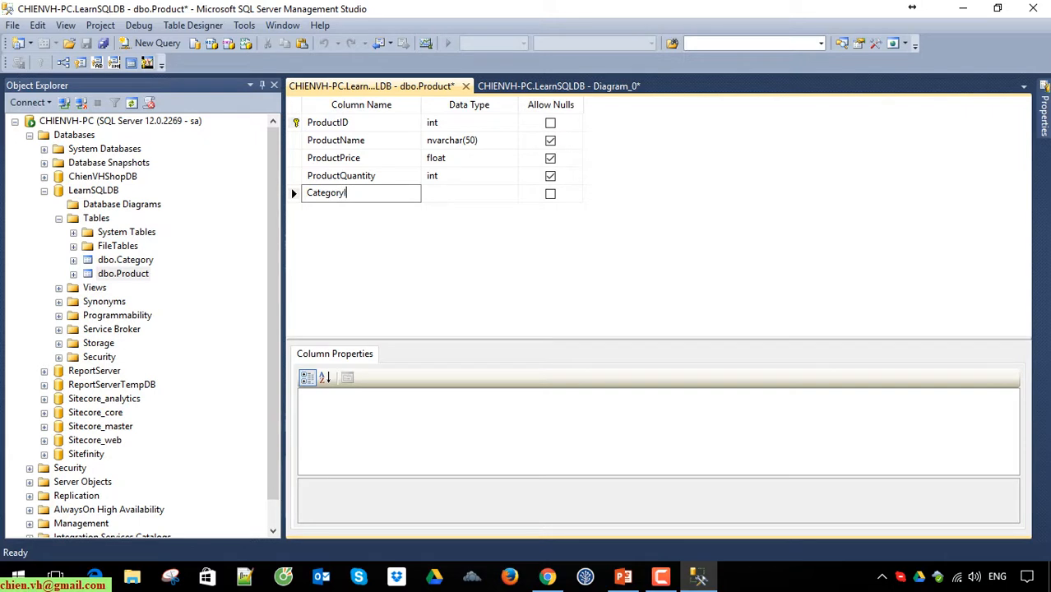
text(D)
click(434, 193)
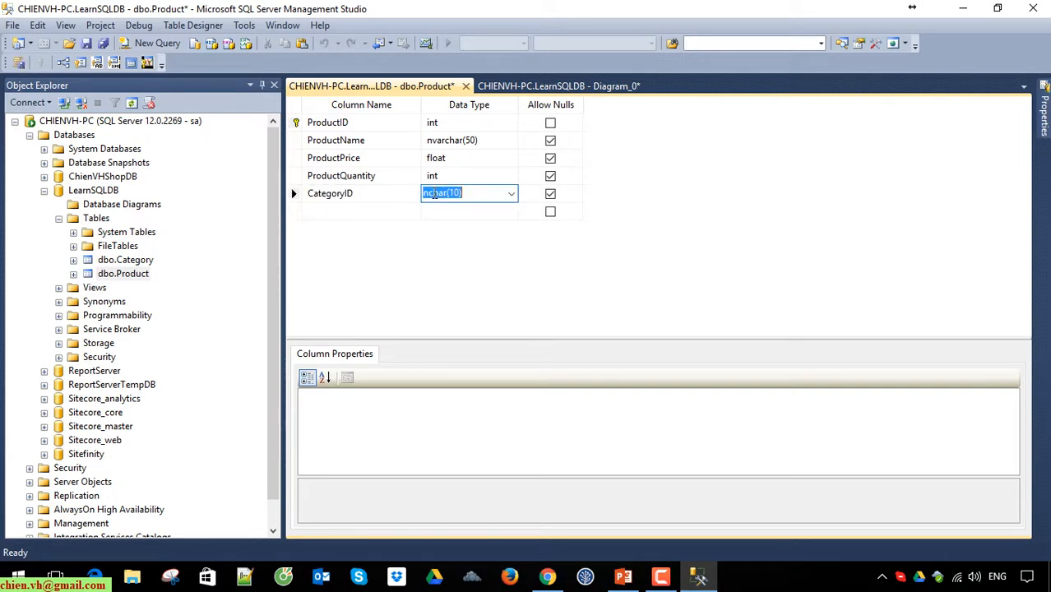
key(BackSpace)
key(Return)
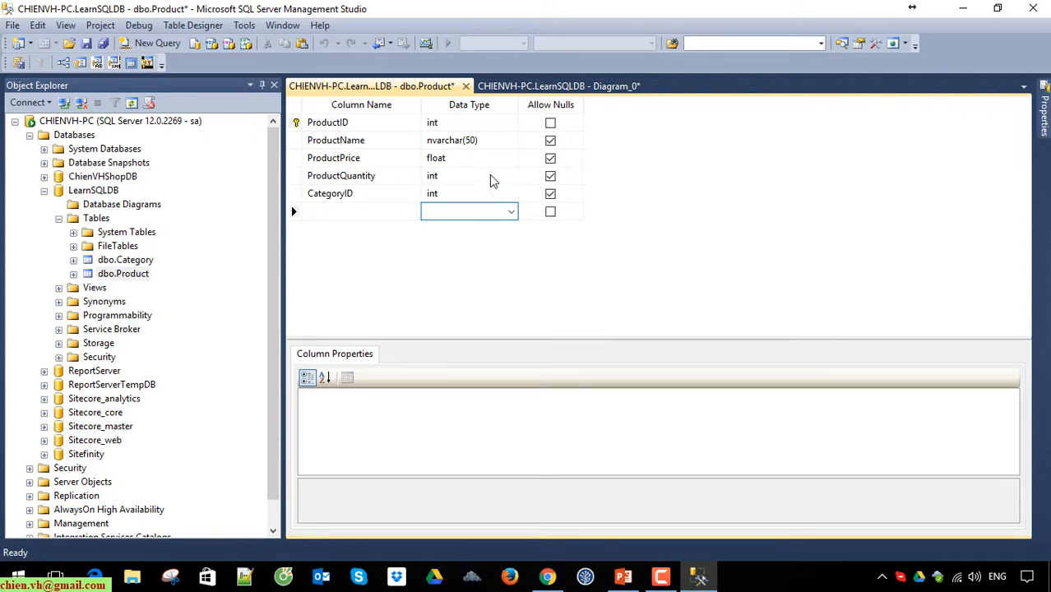
Step: Move the CategoryID column directly below ProductID, then save the Product table and close its design view
click(295, 193)
drag(295, 193, 296, 134)
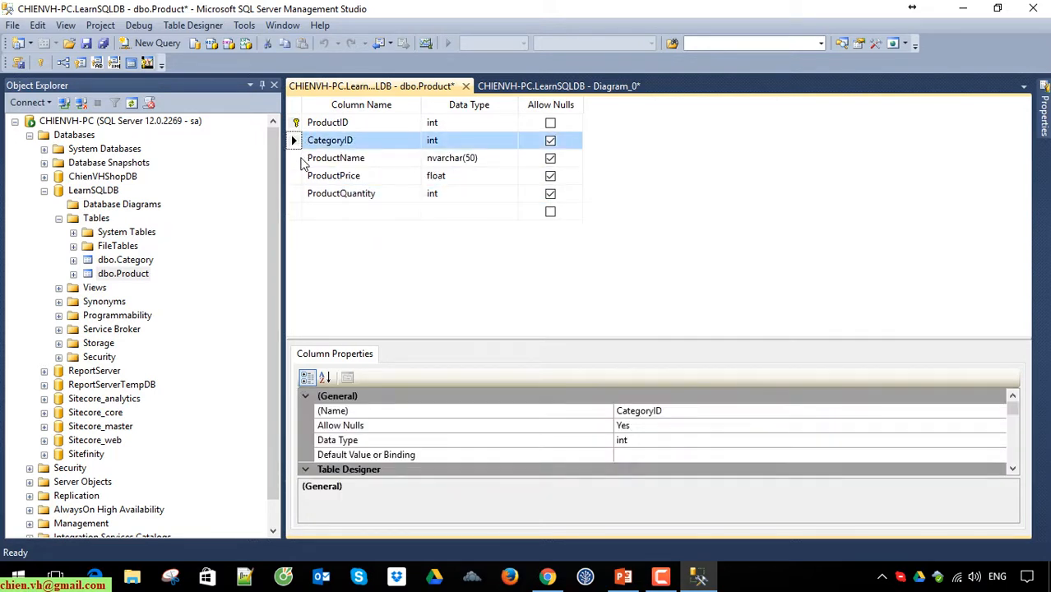
click(87, 44)
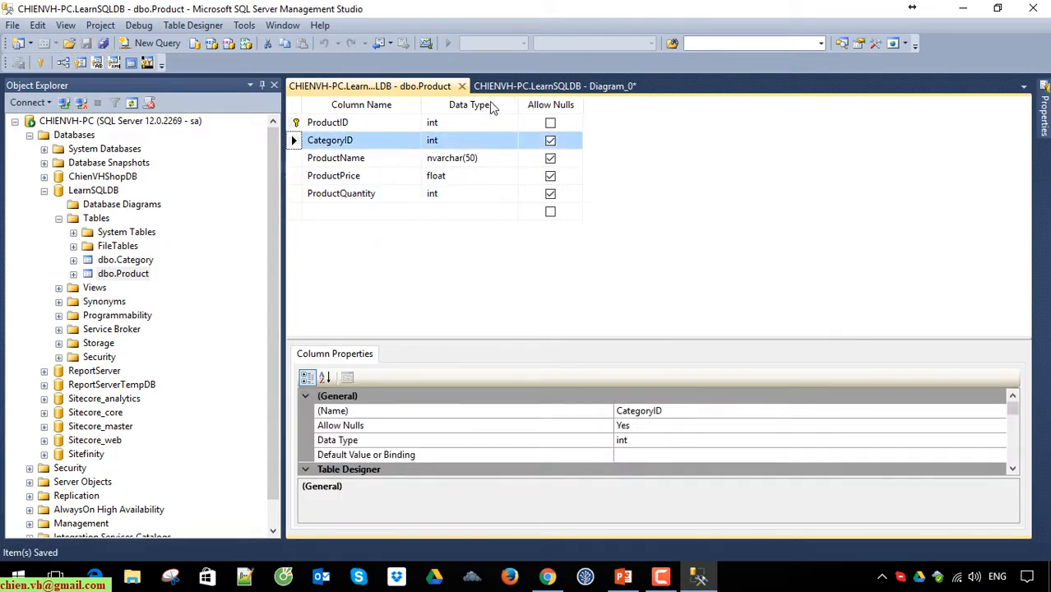
click(466, 86)
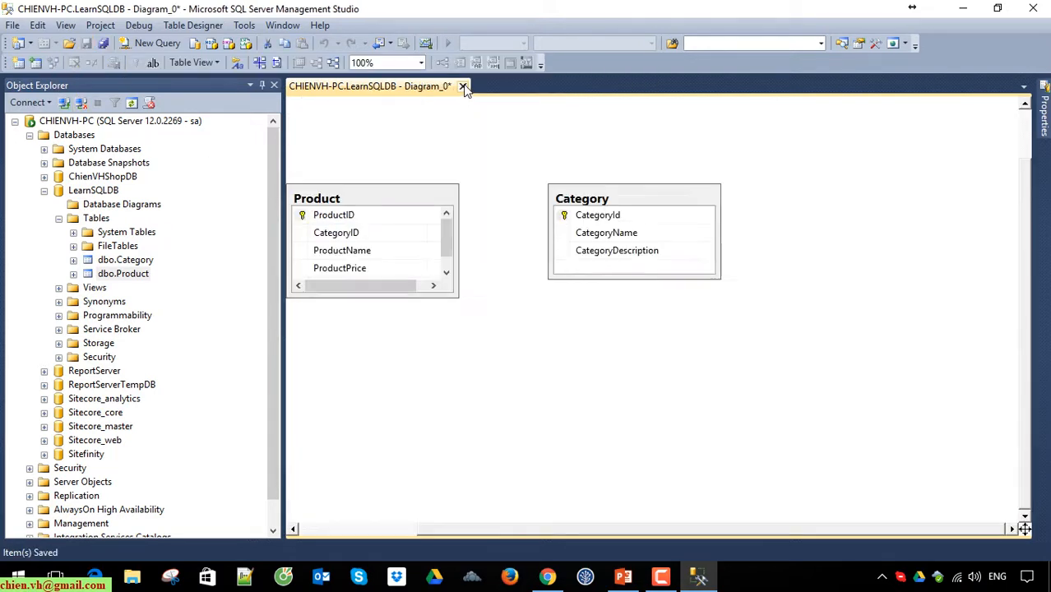
Step: Enlarge the Product table box in the diagram to fit all of its columns
click(450, 300)
mouse_move(449, 300)
mouse_down()
mouse_move(451, 326)
mouse_move(445, 317)
mouse_up()
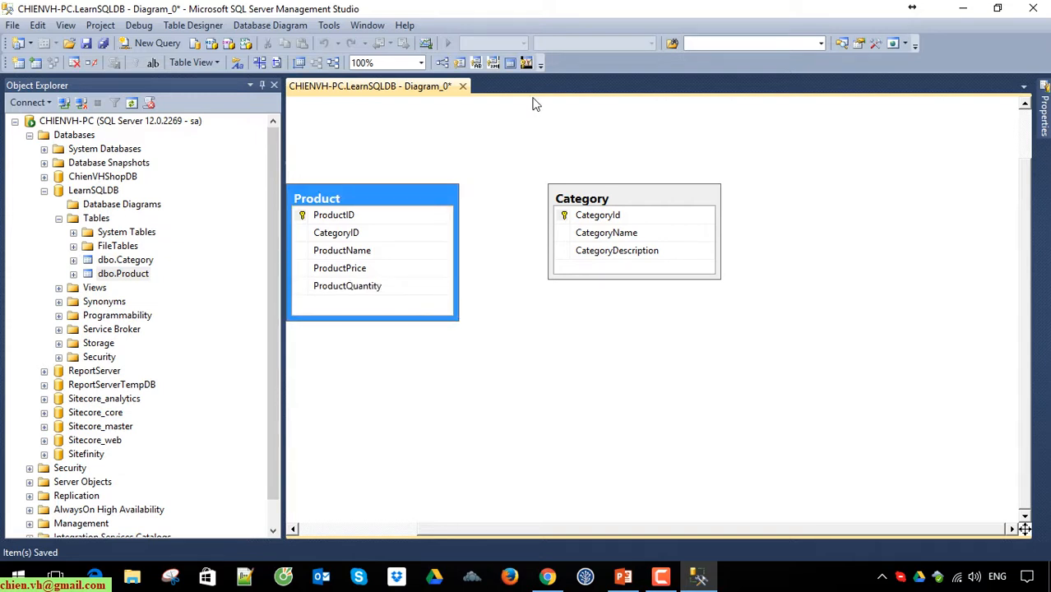
right_click(481, 169)
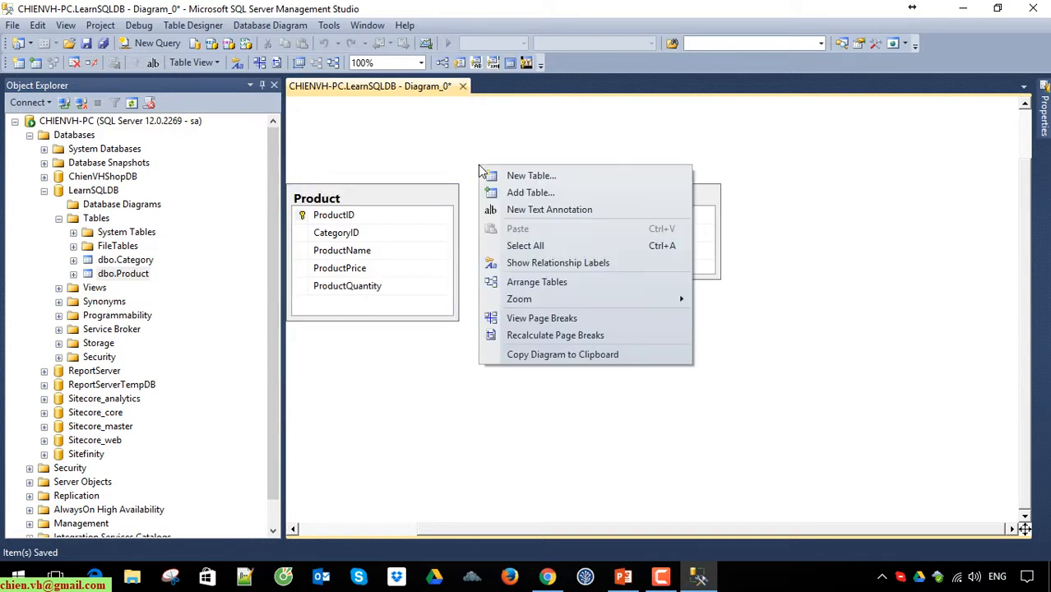
click(435, 149)
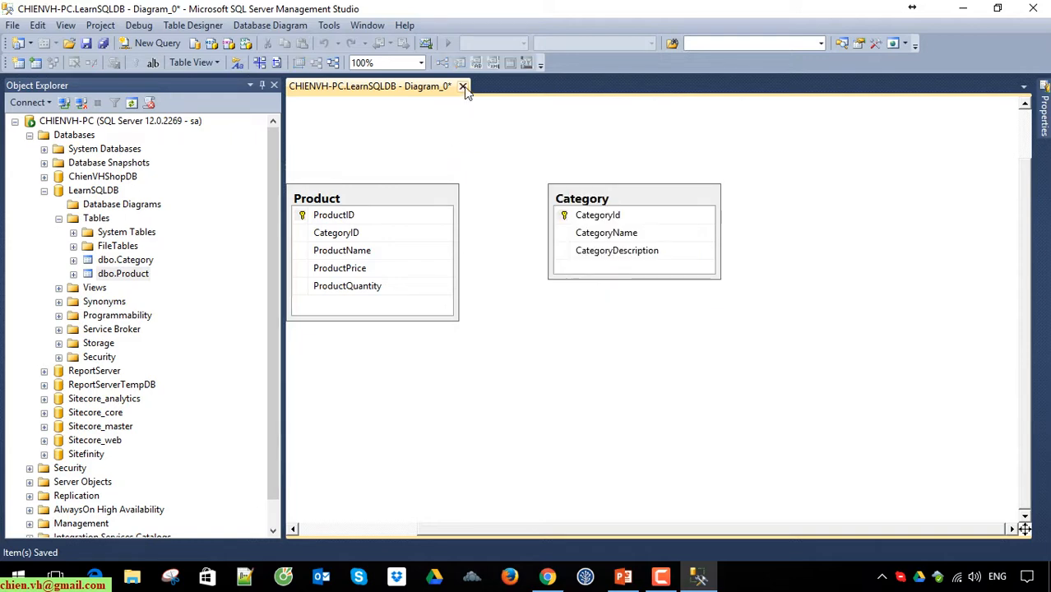
Step: Close the diagram without saving and create a fresh LearnSQLDB database diagram containing the Category and Product tables
click(463, 87)
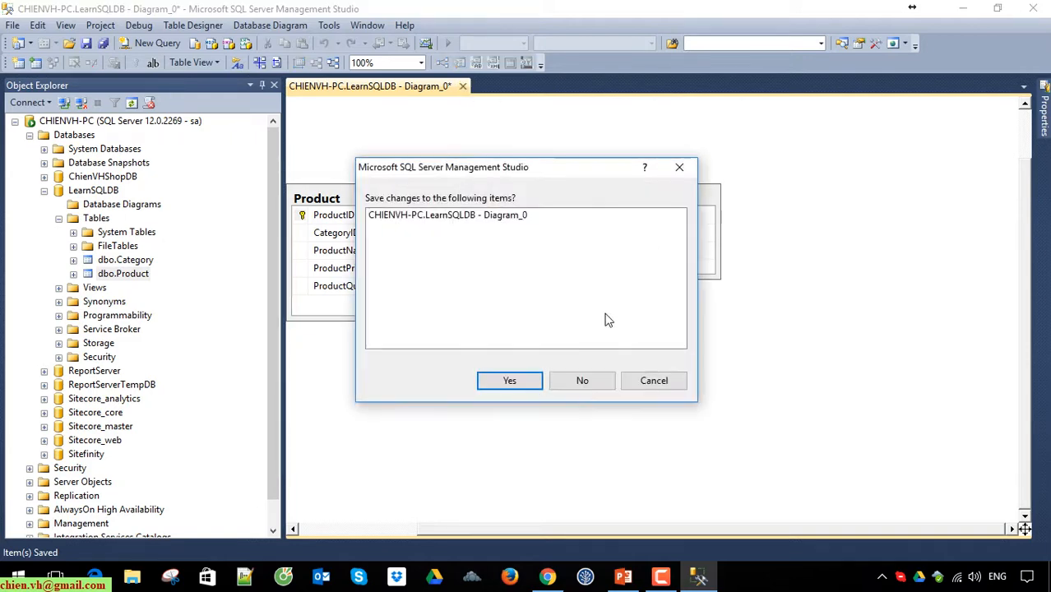
click(582, 381)
right_click(119, 185)
click(186, 196)
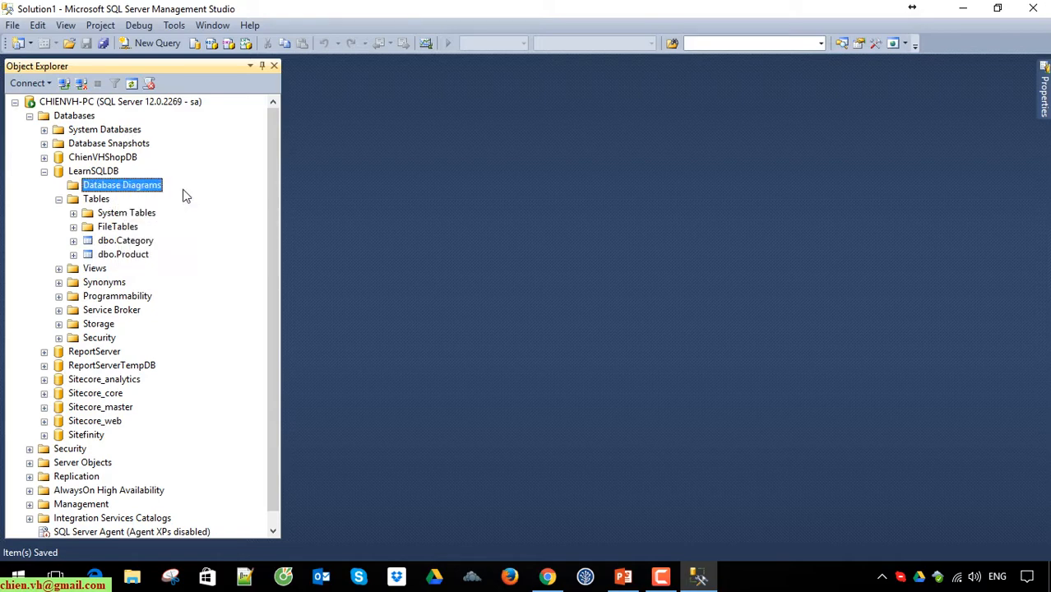
shift+click(381, 210)
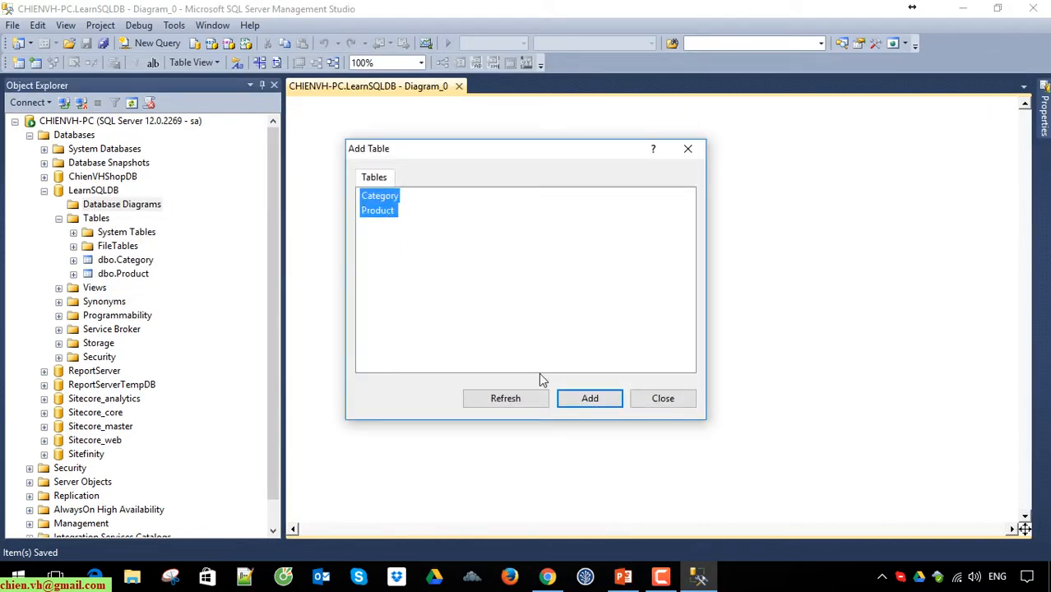
click(591, 399)
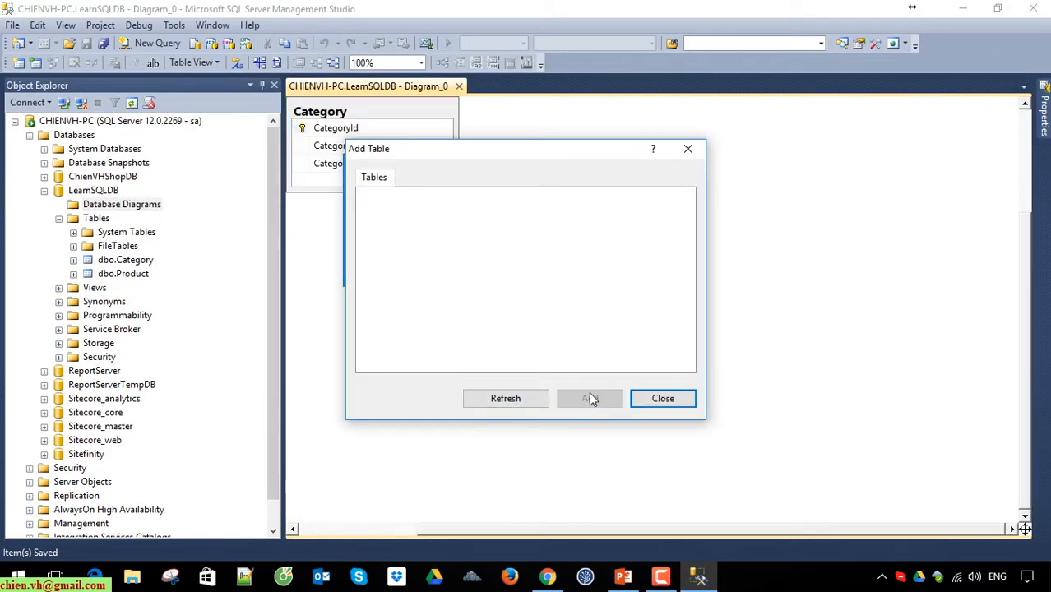
click(663, 399)
click(580, 323)
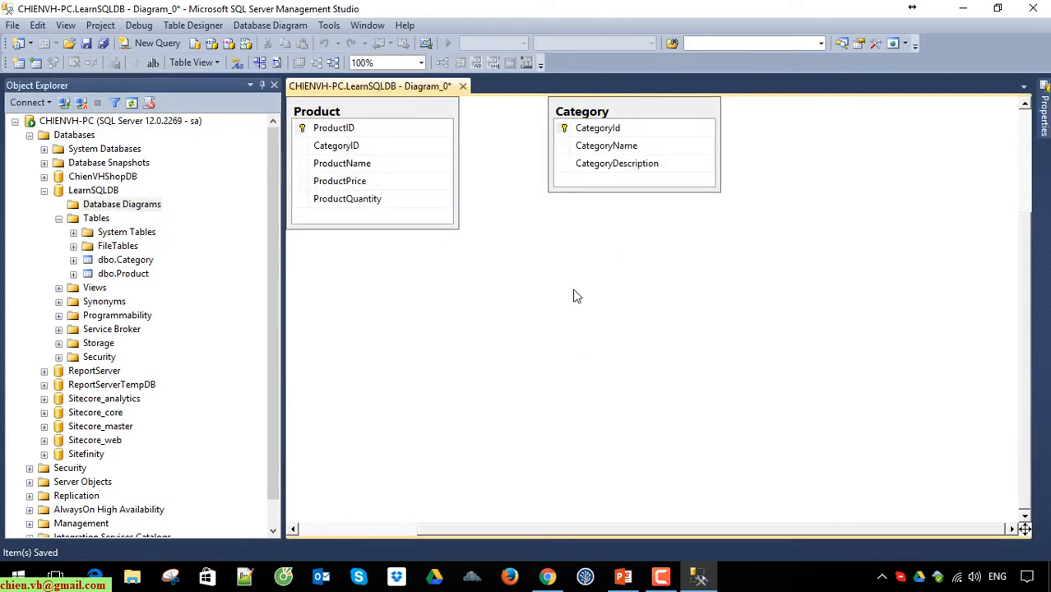
Step: Create the foreign key relationship FK_Product_Category linking primary key CategoryId in Category to CategoryID in Product
click(565, 133)
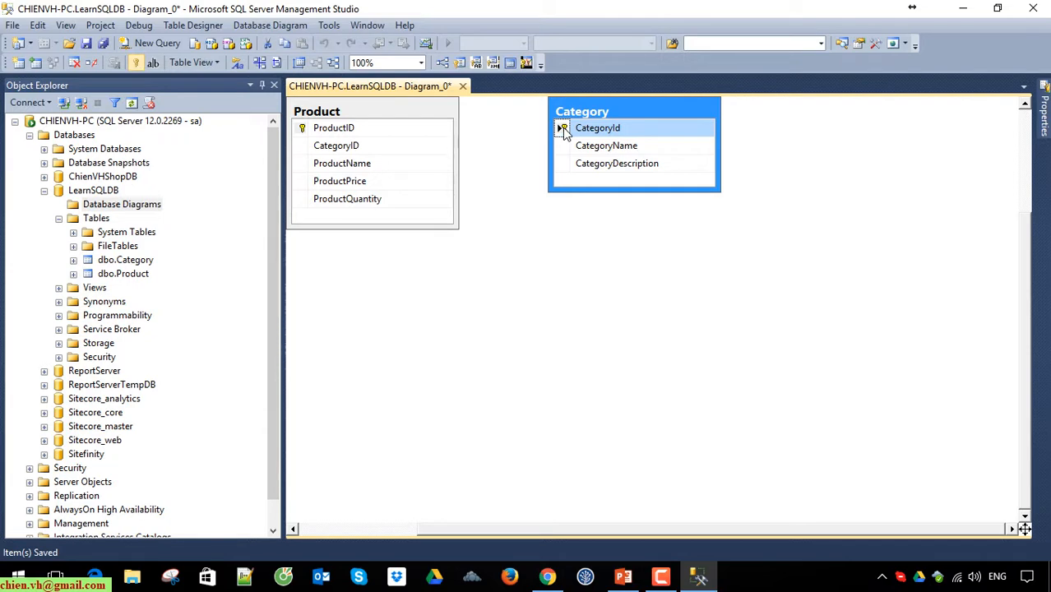
drag(565, 132, 323, 154)
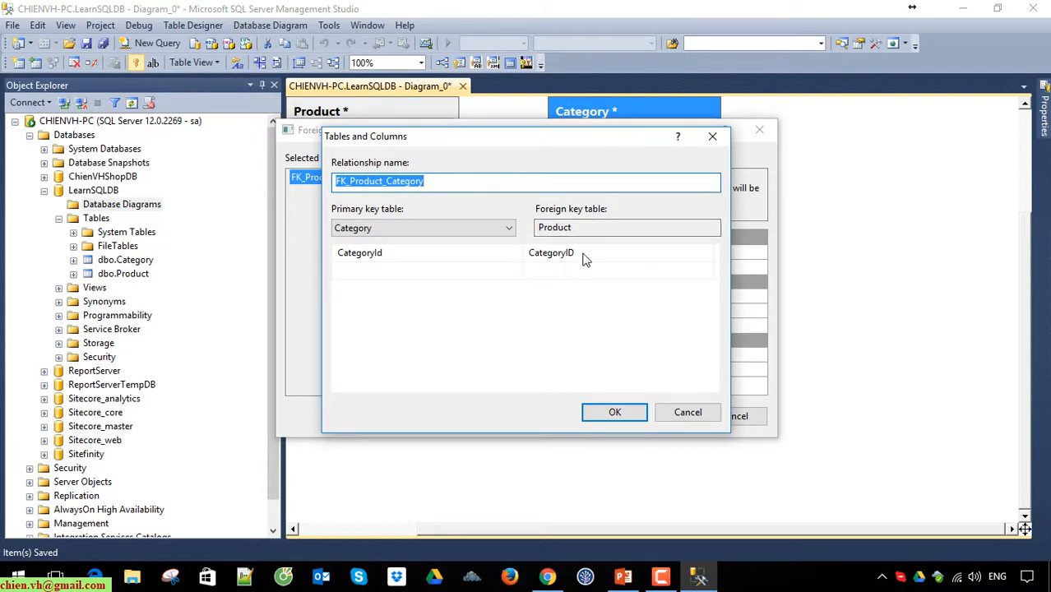
click(586, 228)
double_click(555, 228)
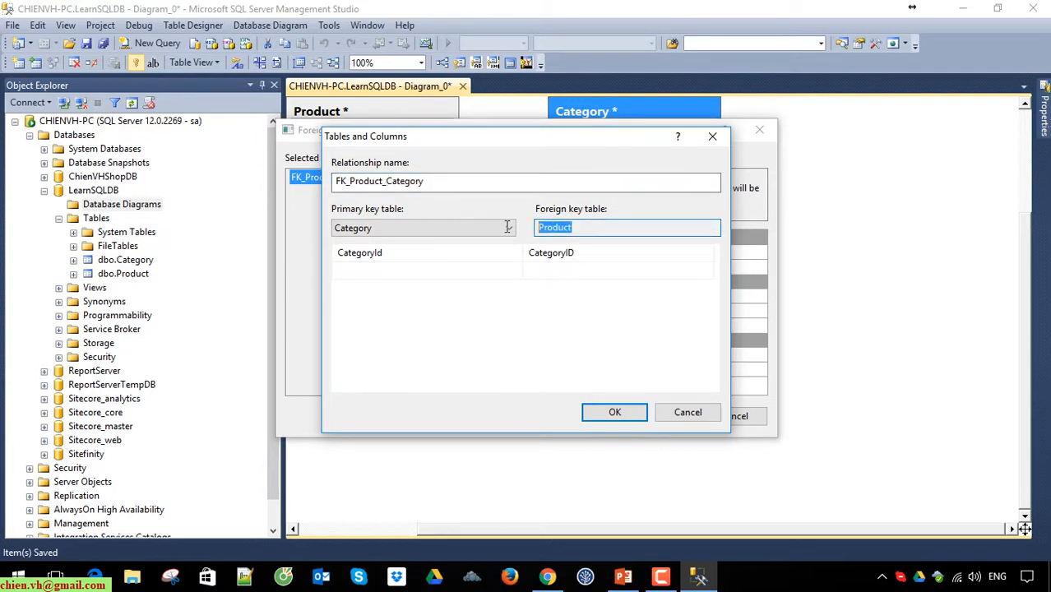
click(619, 414)
click(663, 416)
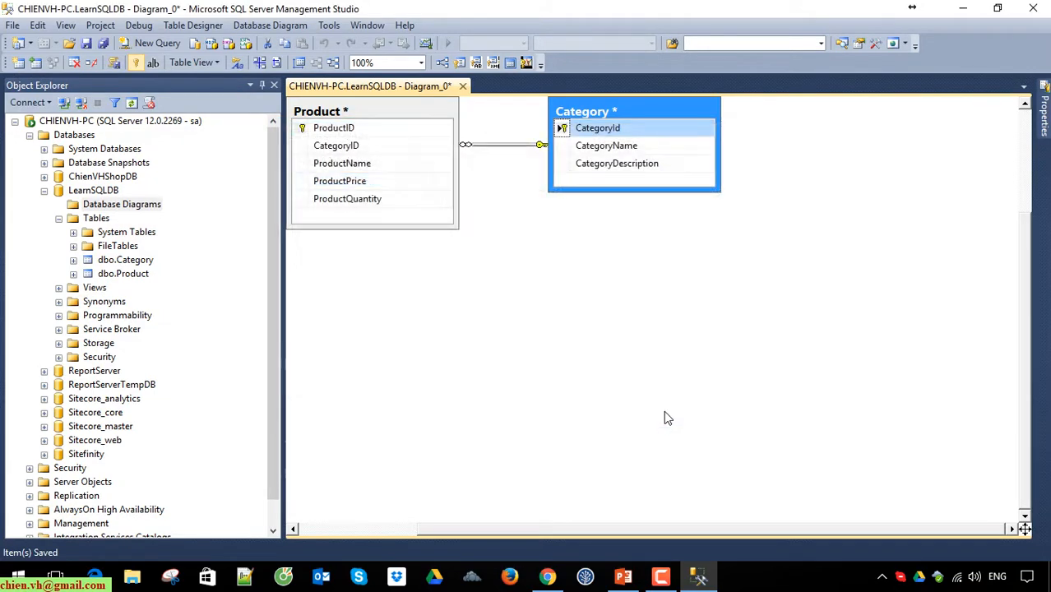
Step: Save the database diagram as Diagram_0 along with the Category and Product tables, and close the diagram
click(485, 286)
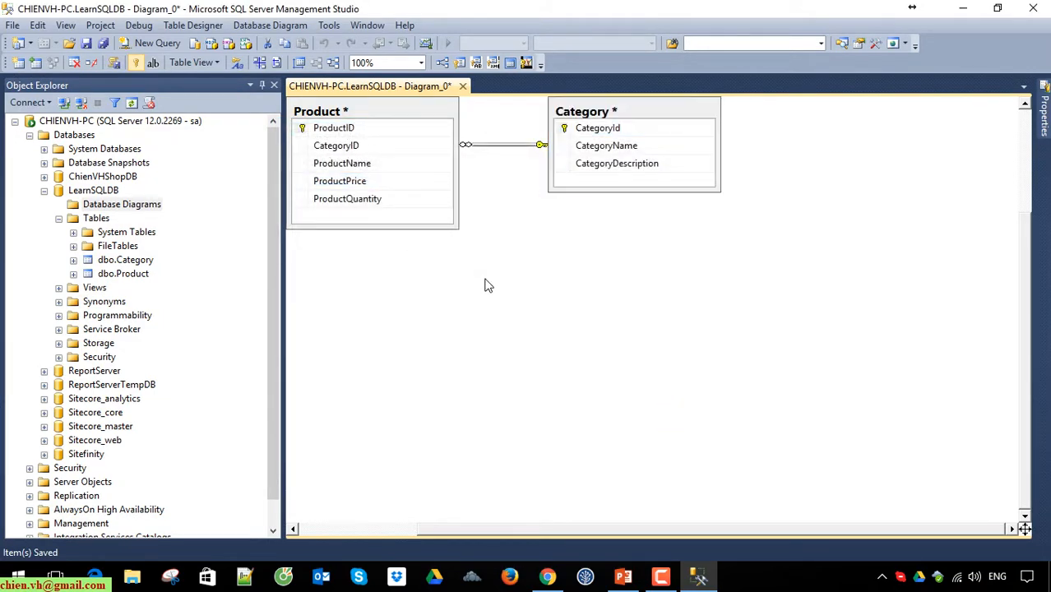
click(88, 47)
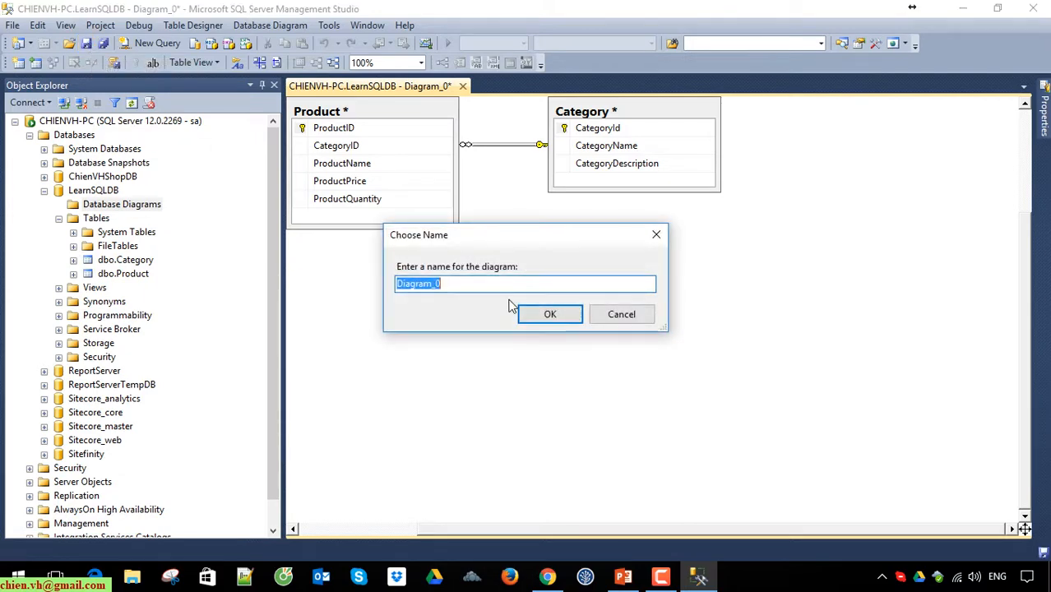
click(454, 283)
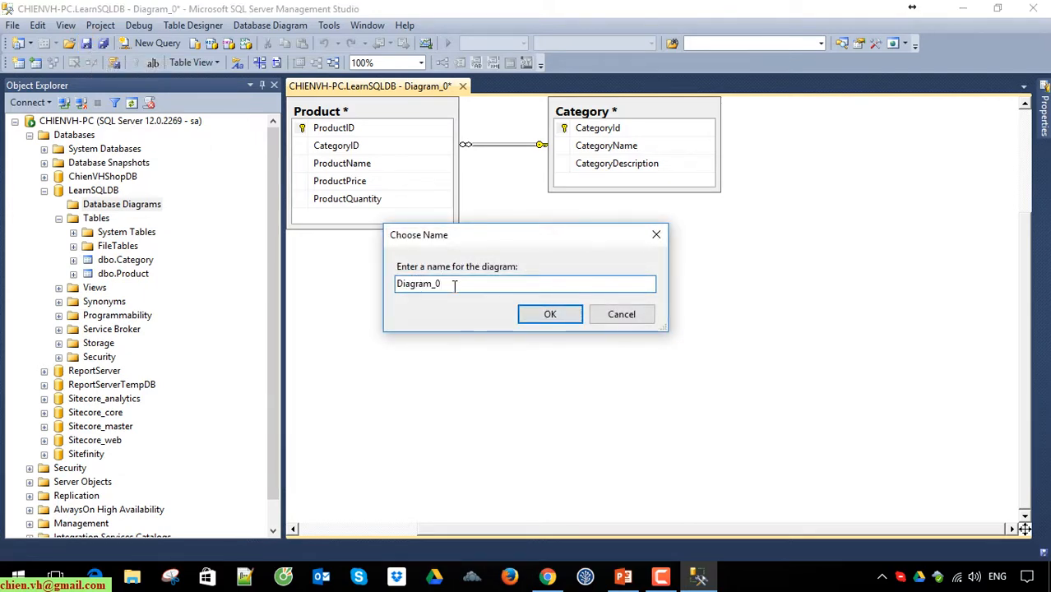
click(551, 318)
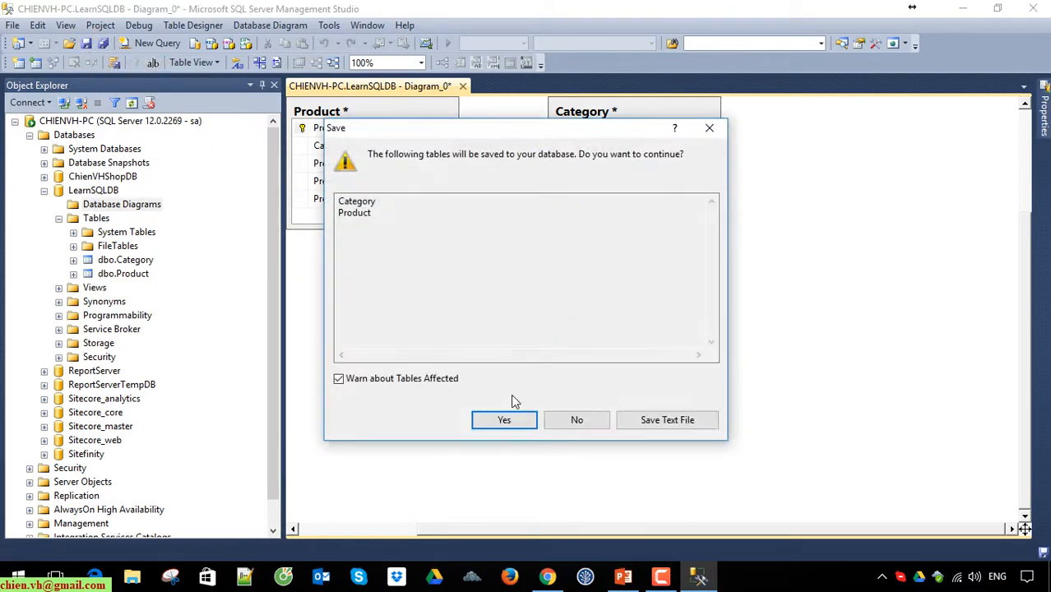
click(507, 419)
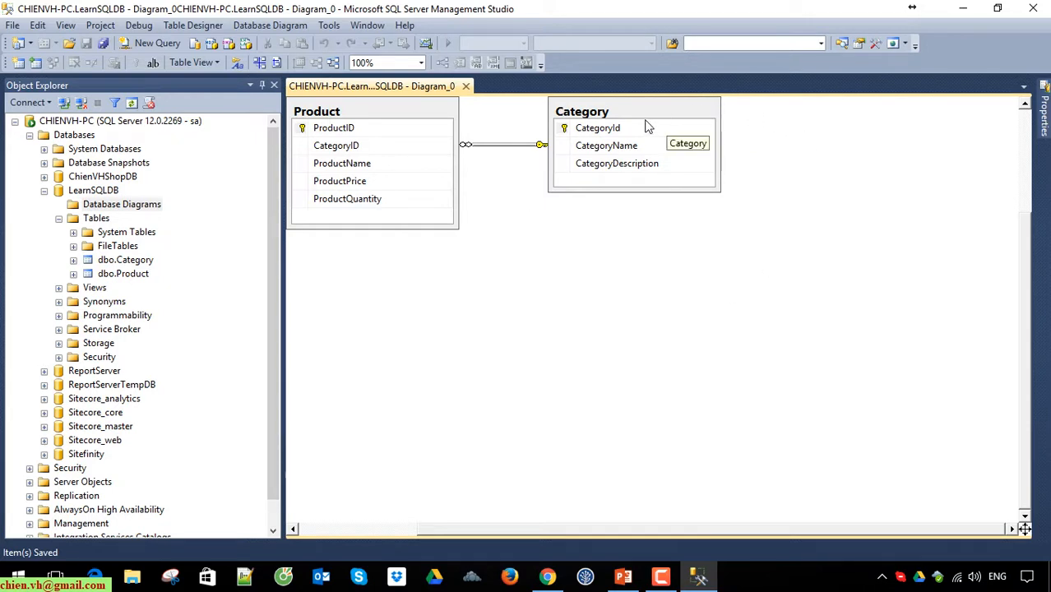
click(600, 112)
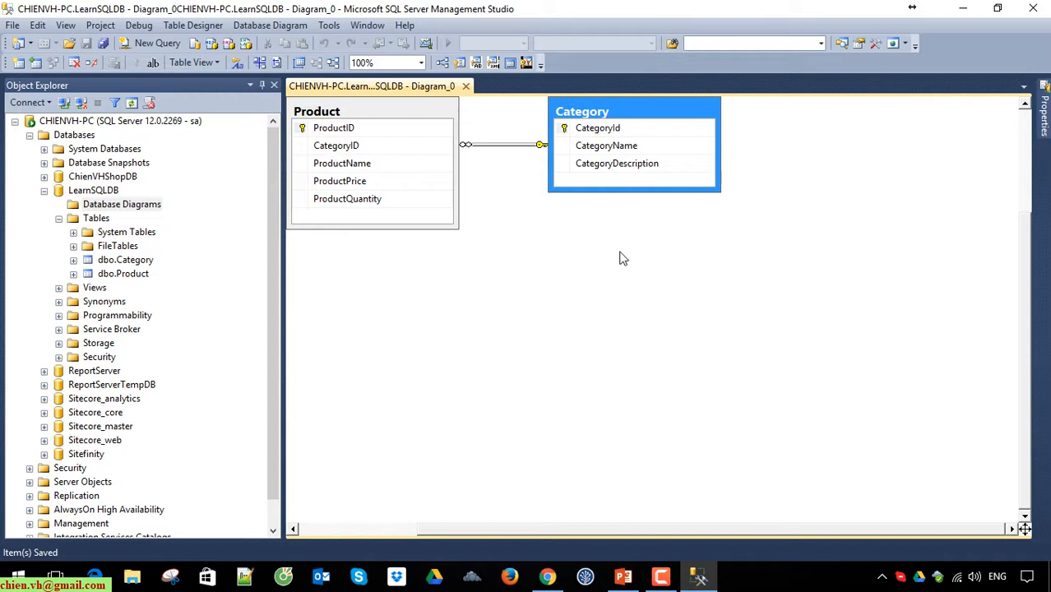
click(466, 84)
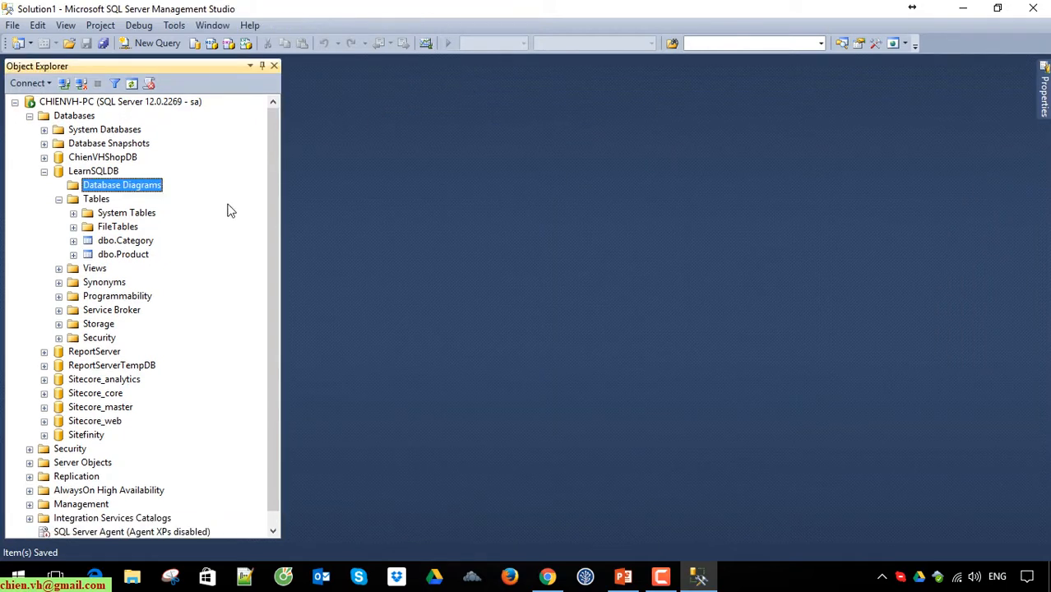
Step: Open the Product table's rows for editing and add a product named Iphone 7 Gold with price 749 and quantity 100
right_click(137, 260)
click(222, 297)
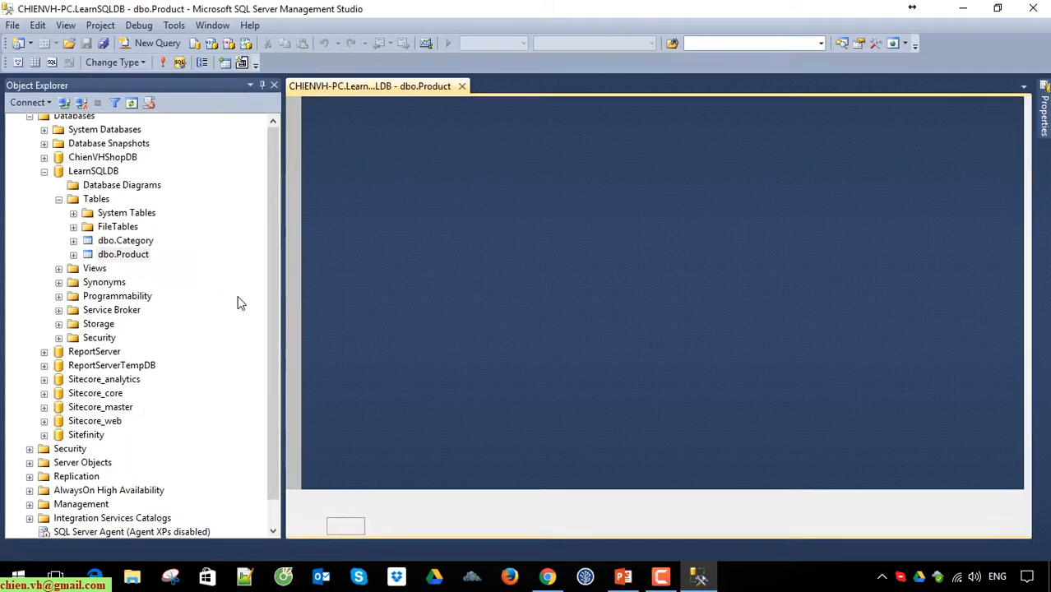
click(351, 122)
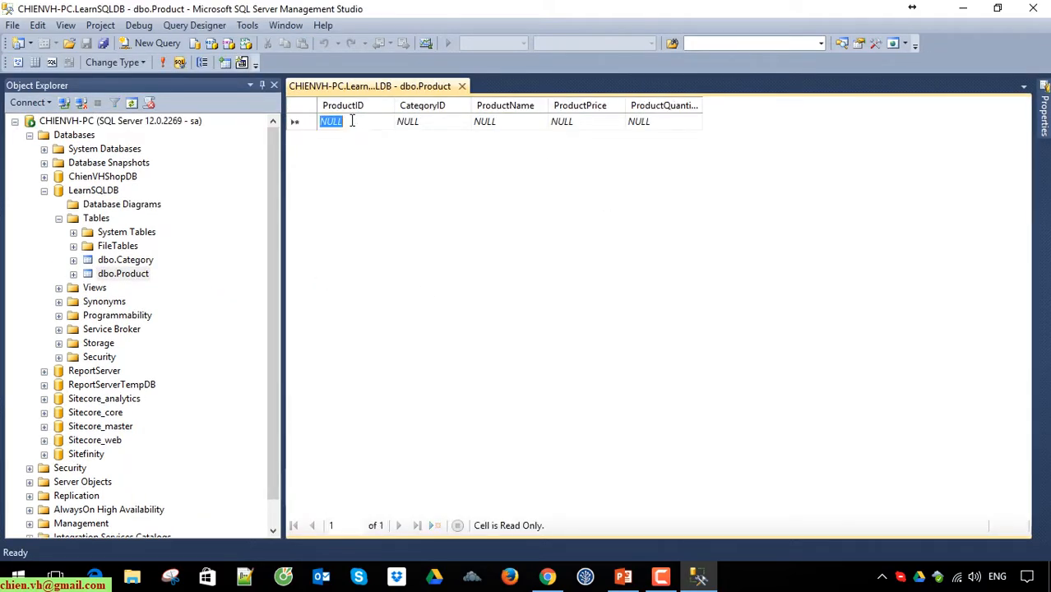
click(397, 121)
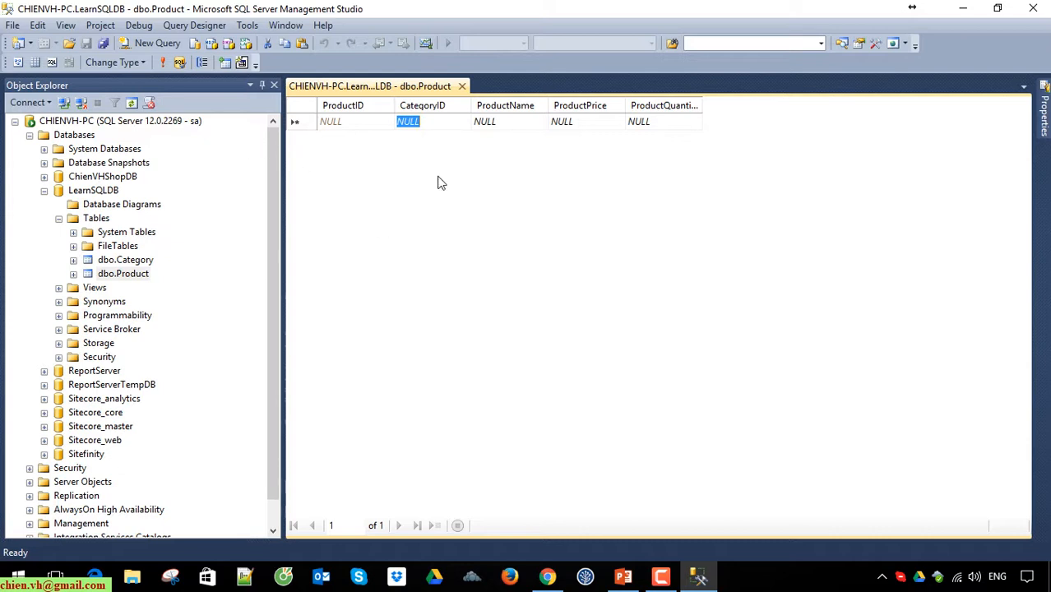
click(514, 122)
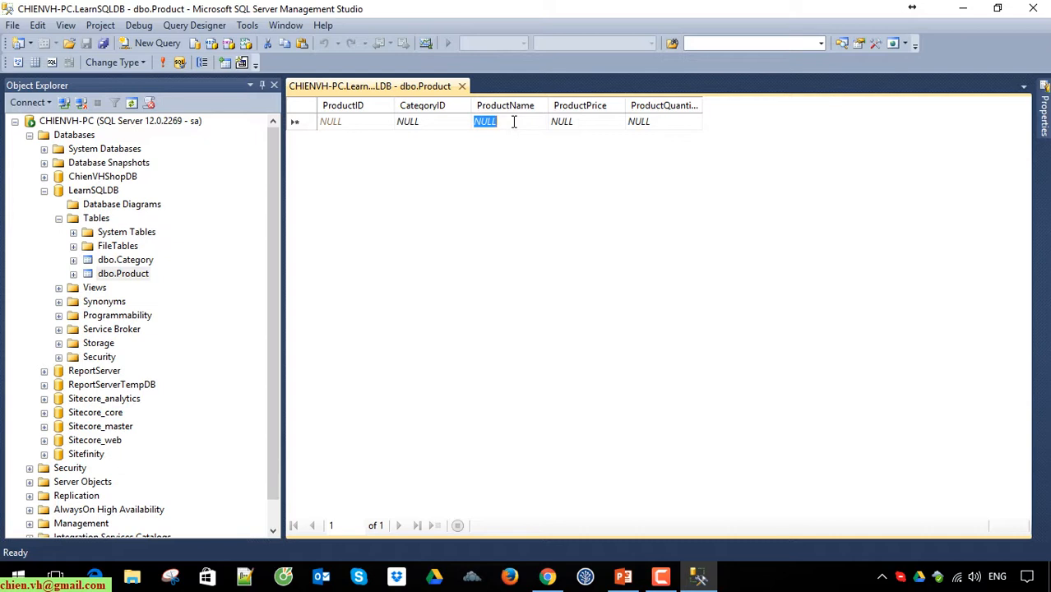
text(Iphone 7 Gold)
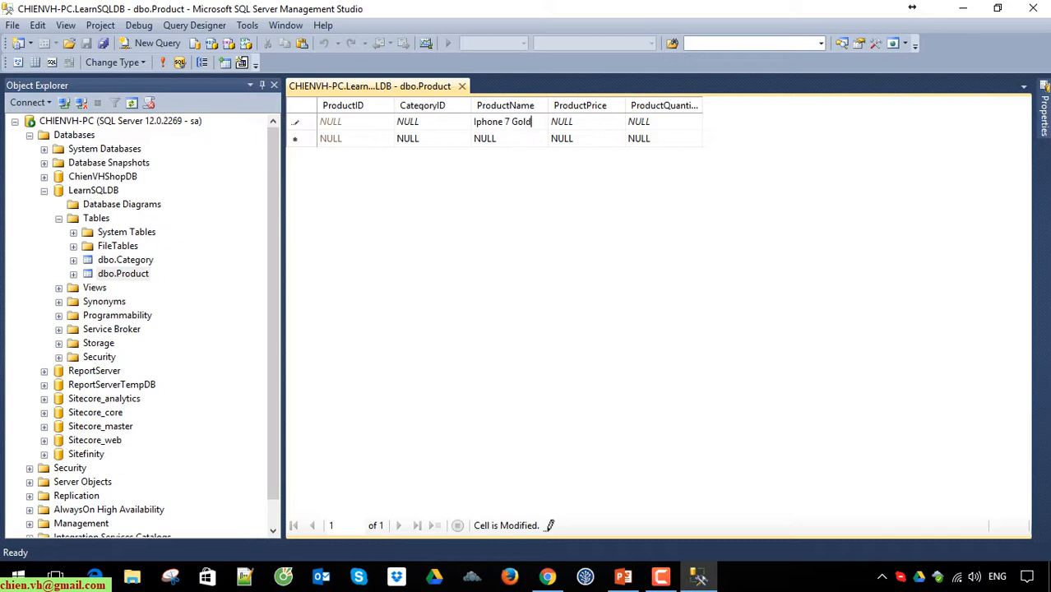
key(Tab)
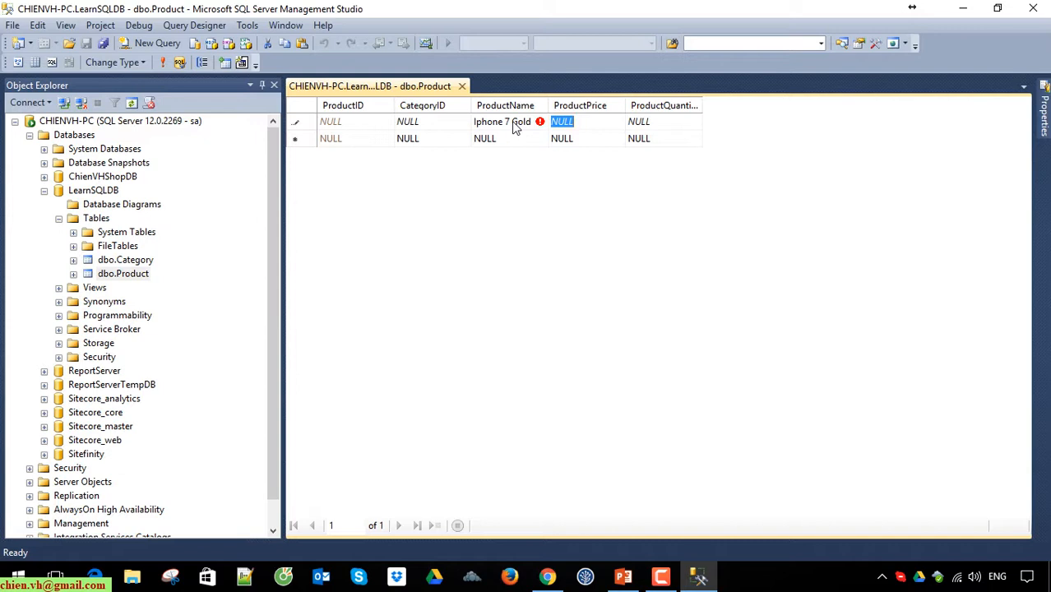
text(749)
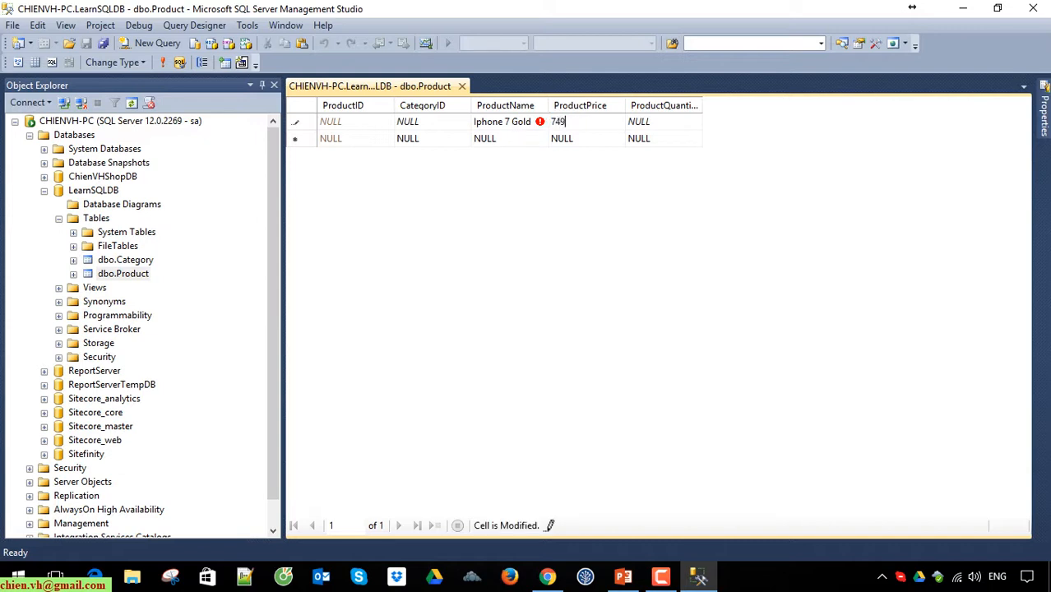
key(Tab)
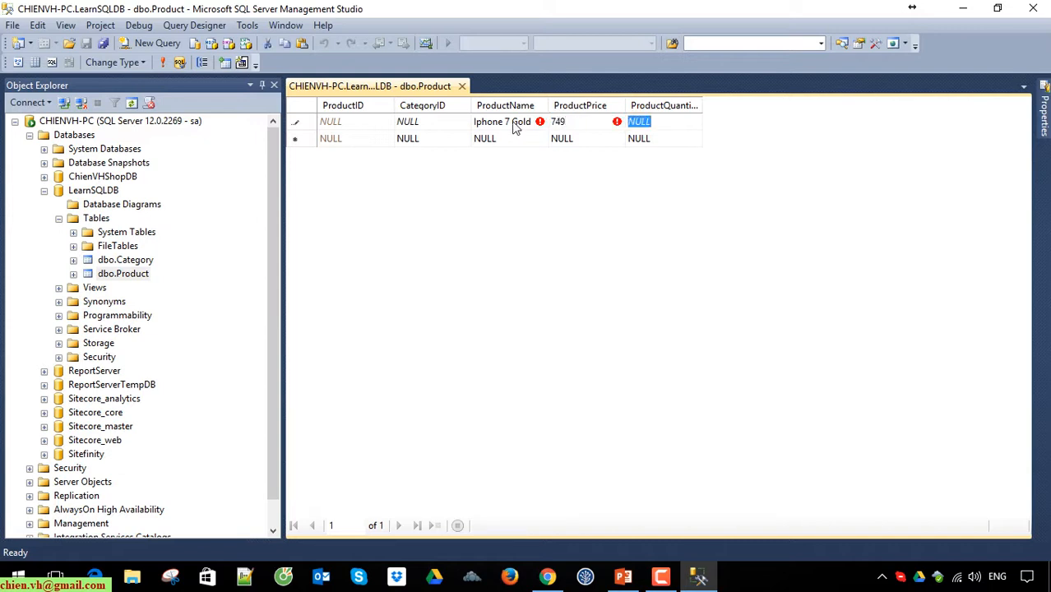
text(100)
key(Return)
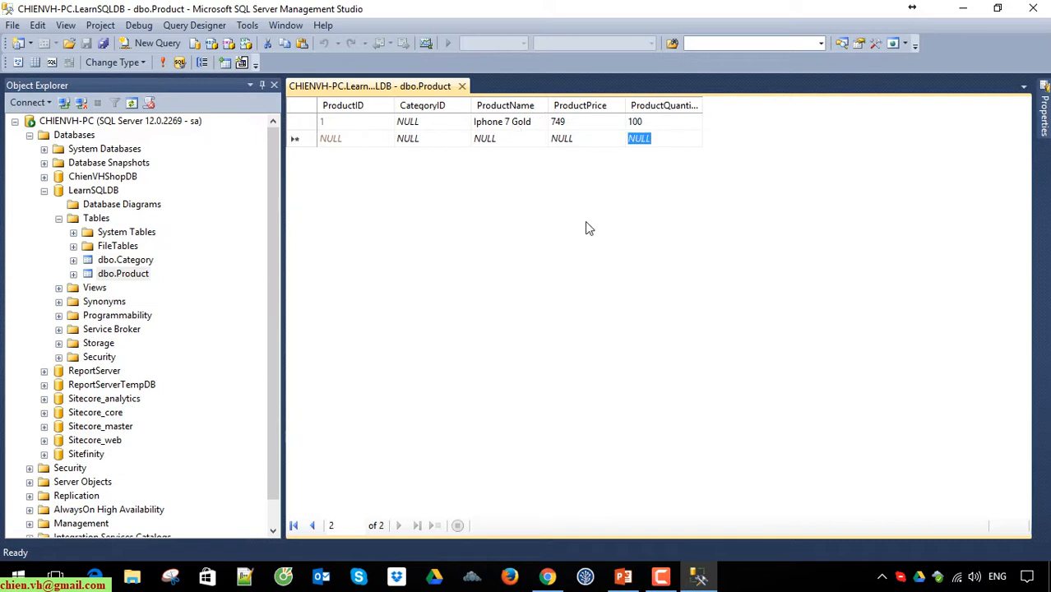
Step: Disallow nulls for the CategoryID column in the Product table's design and try to save the change
click(421, 140)
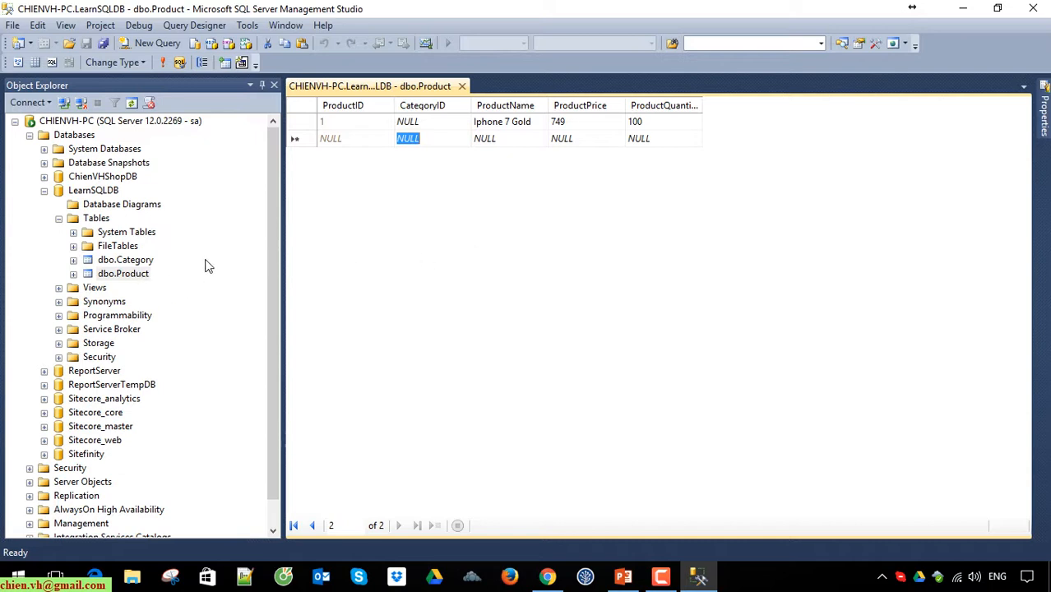
right_click(124, 274)
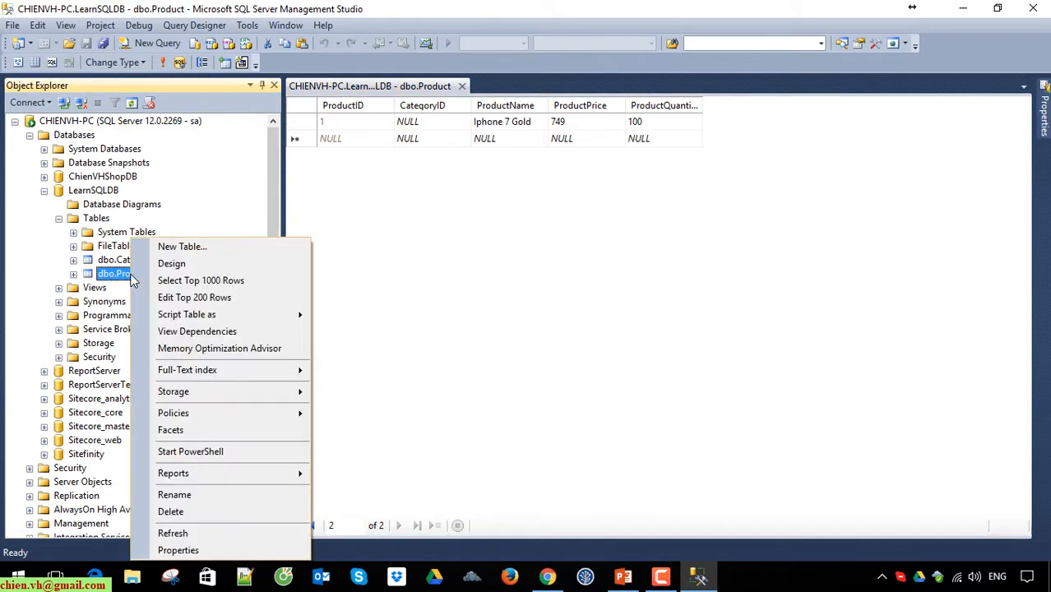
click(202, 267)
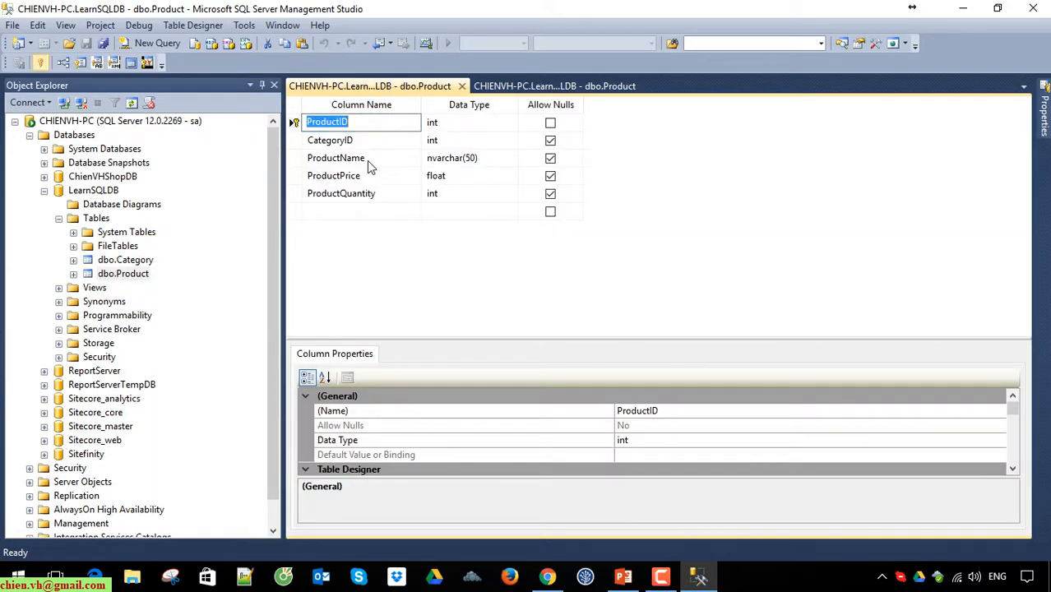
click(551, 141)
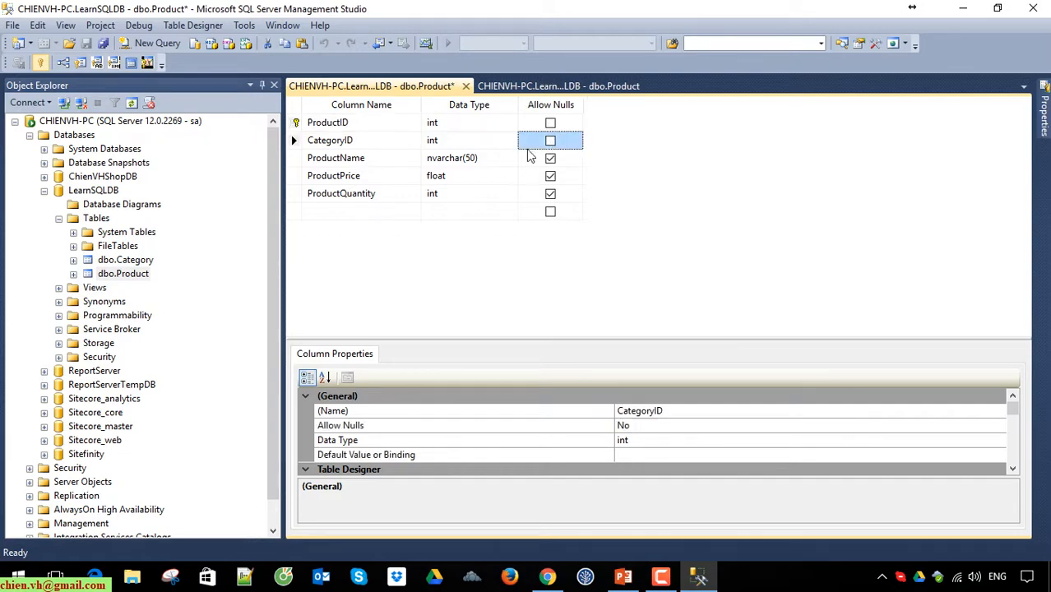
click(86, 43)
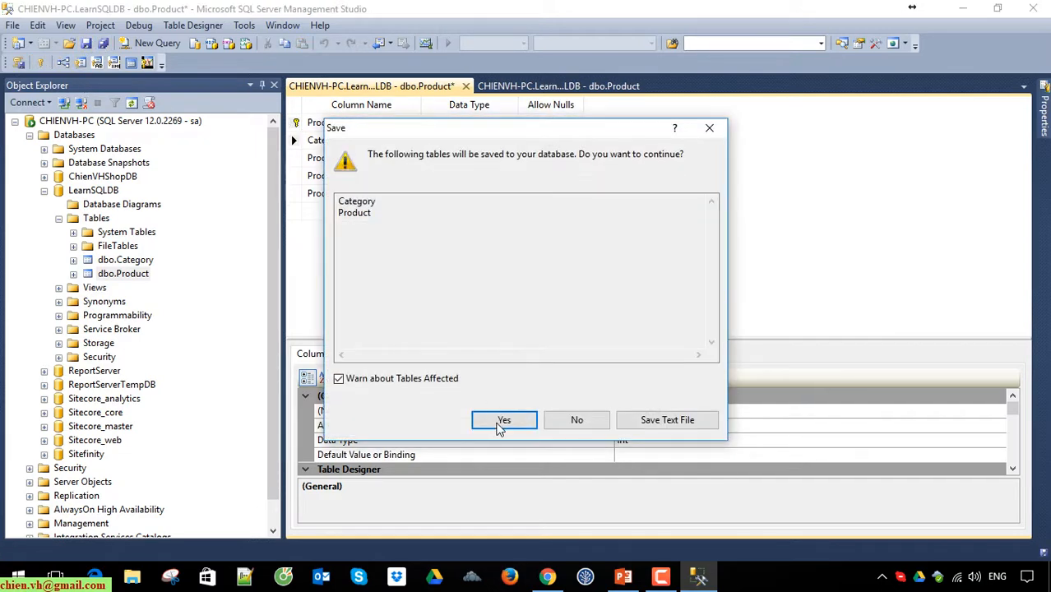
click(504, 419)
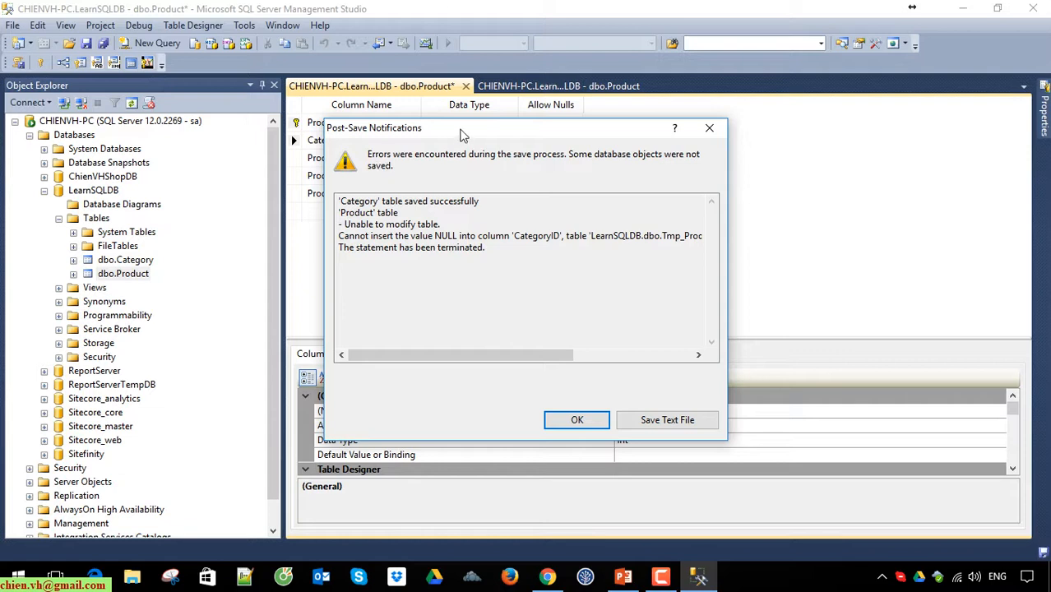
click(532, 263)
drag(532, 263, 328, 222)
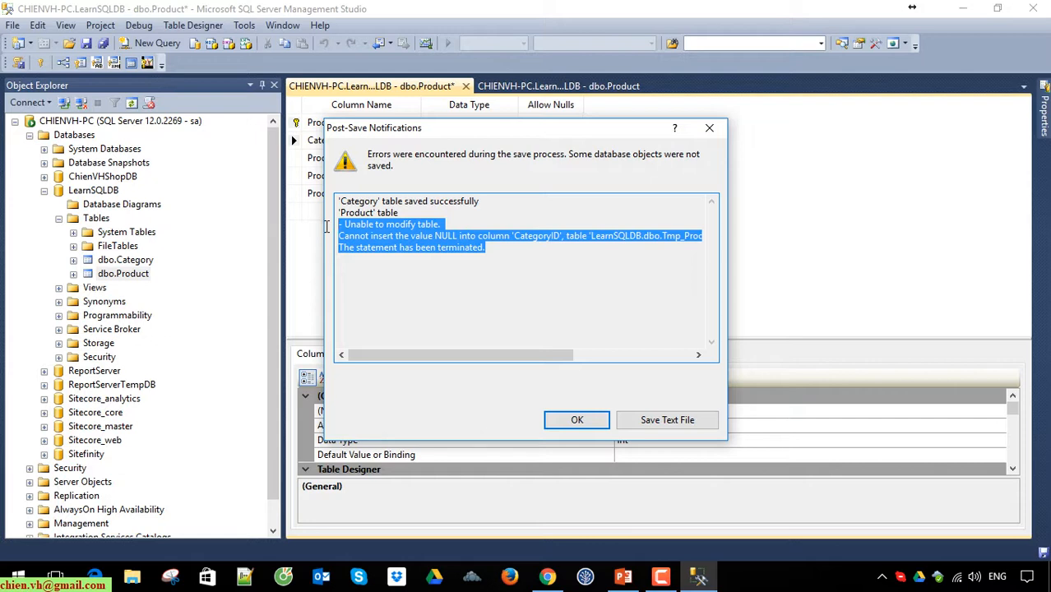
click(449, 268)
drag(339, 236, 560, 238)
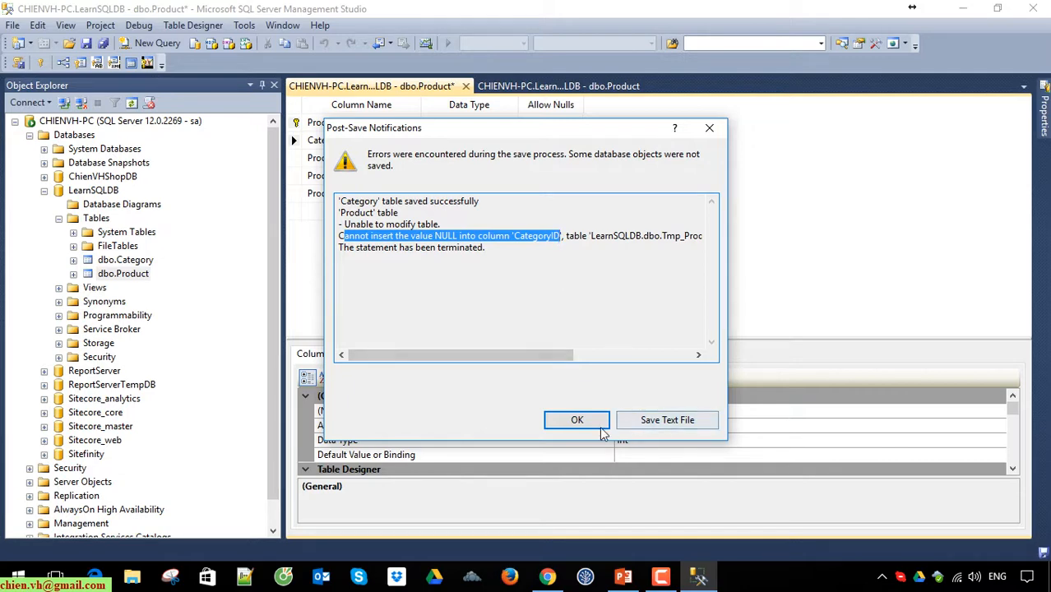
click(711, 130)
click(716, 312)
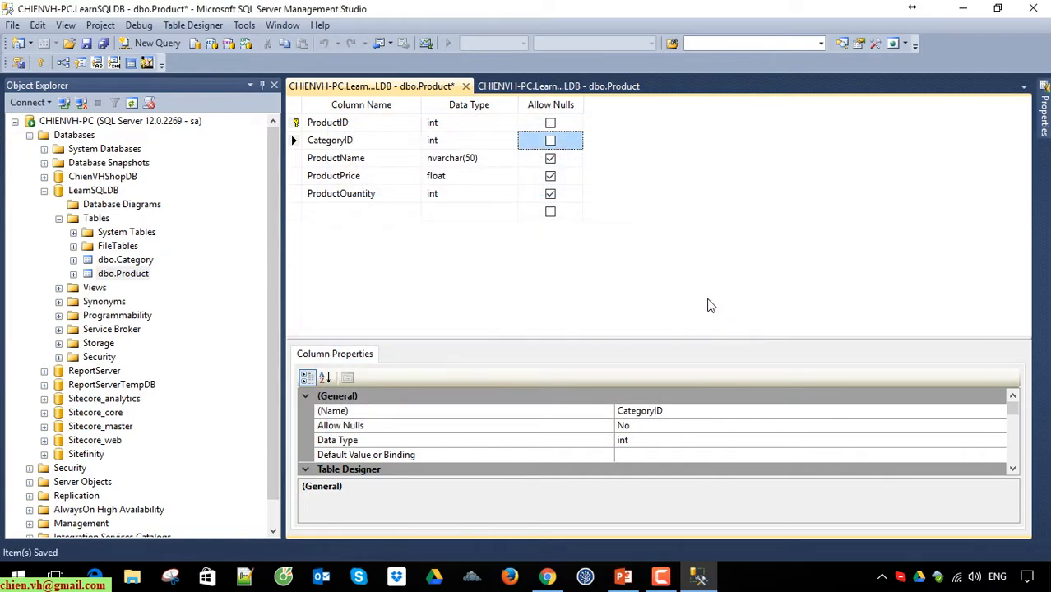
Step: Set the CategoryID of the Iphone 7 Gold row in the Product table to 1
click(533, 87)
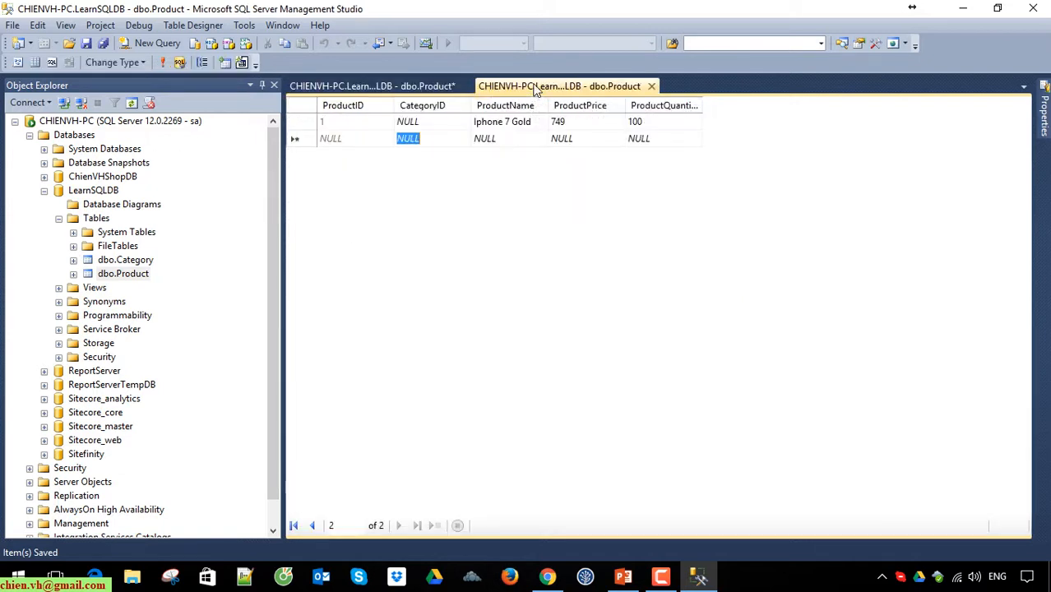
right_click(136, 261)
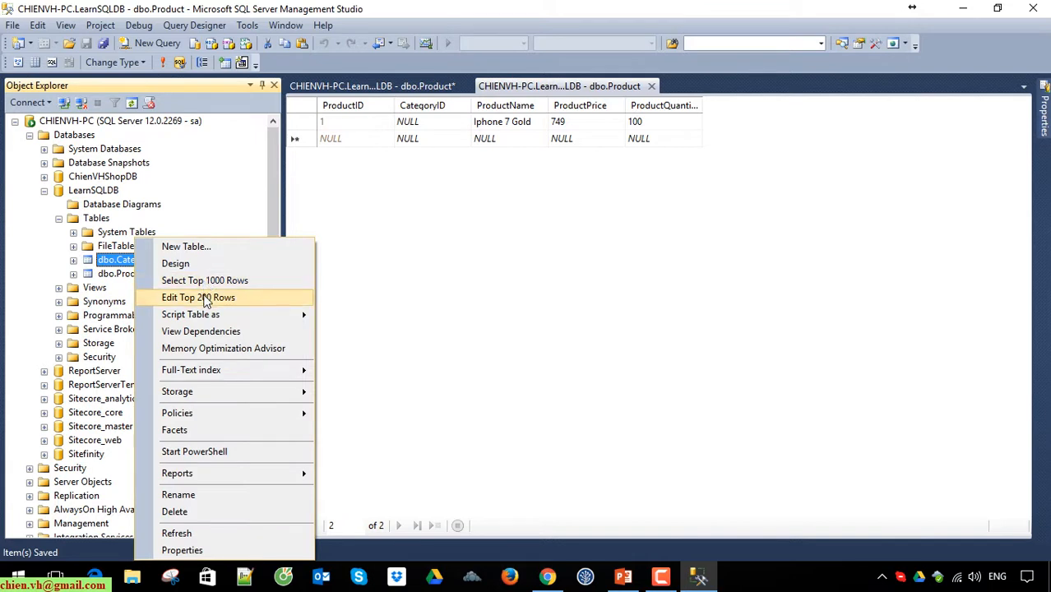
click(378, 230)
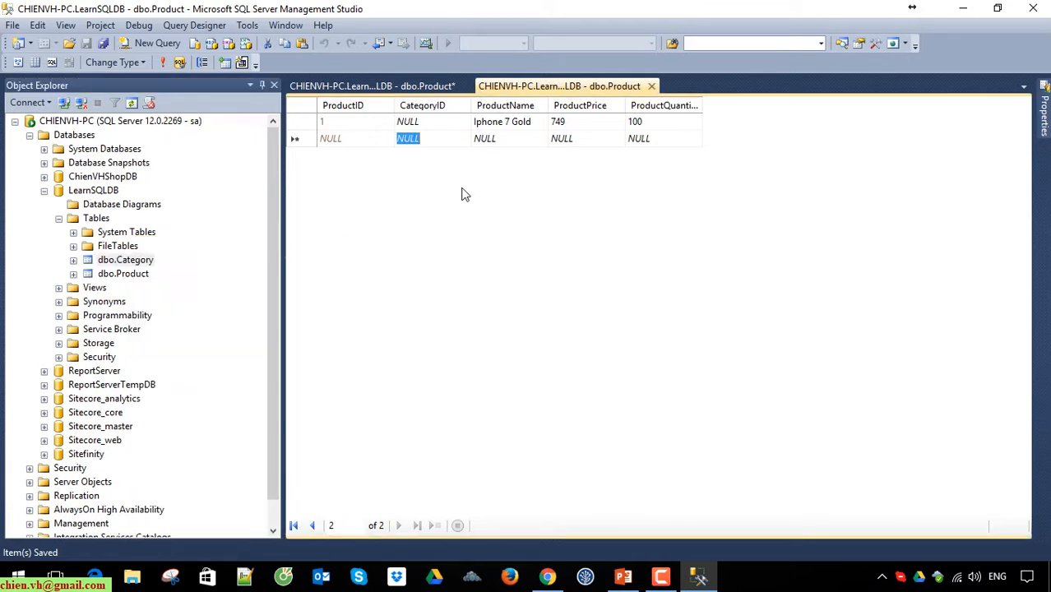
click(429, 122)
text(1)
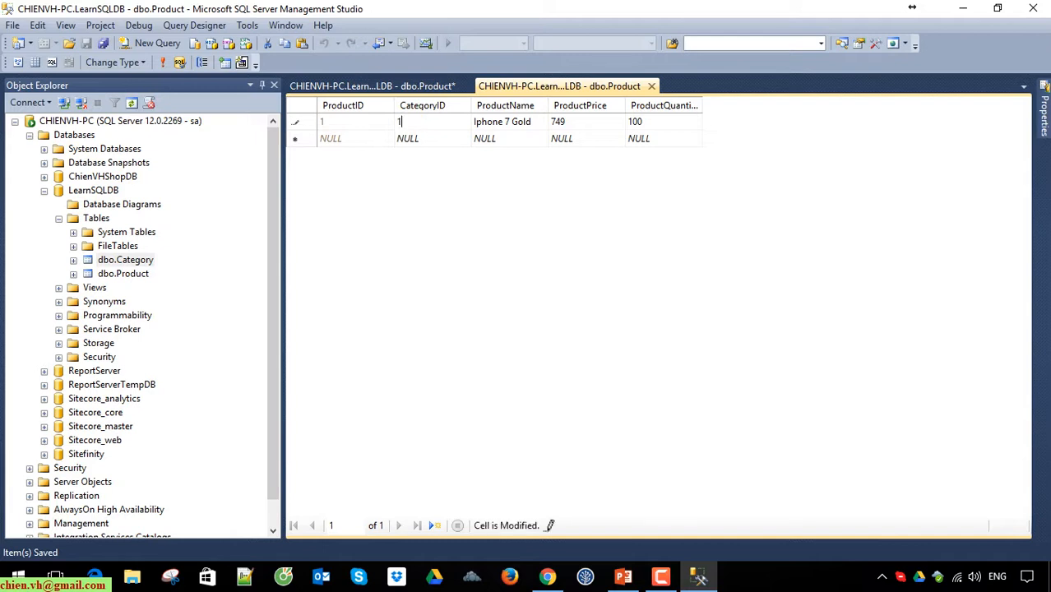
click(446, 138)
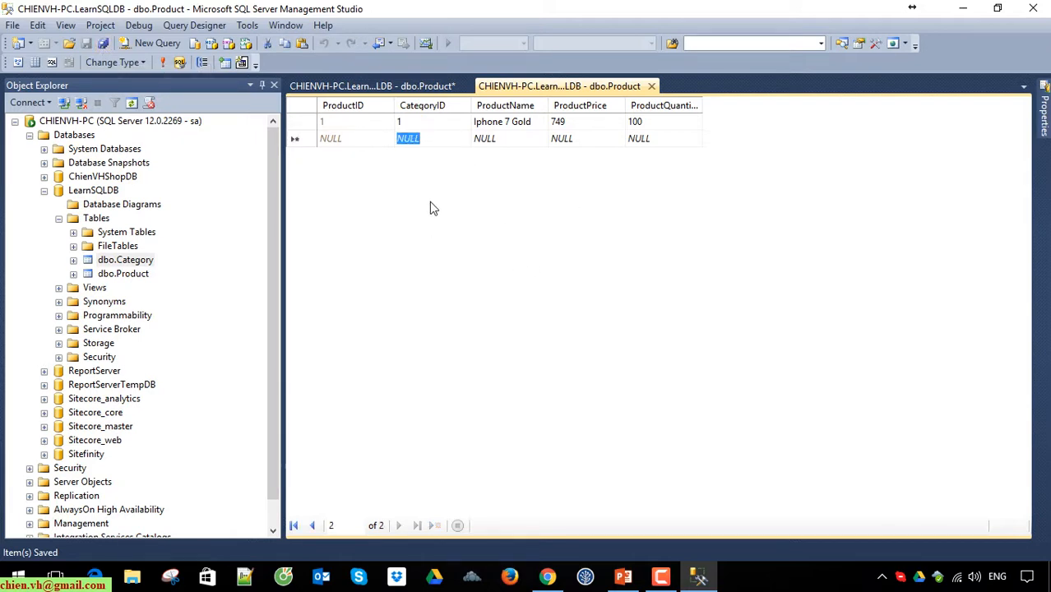
click(378, 138)
click(163, 62)
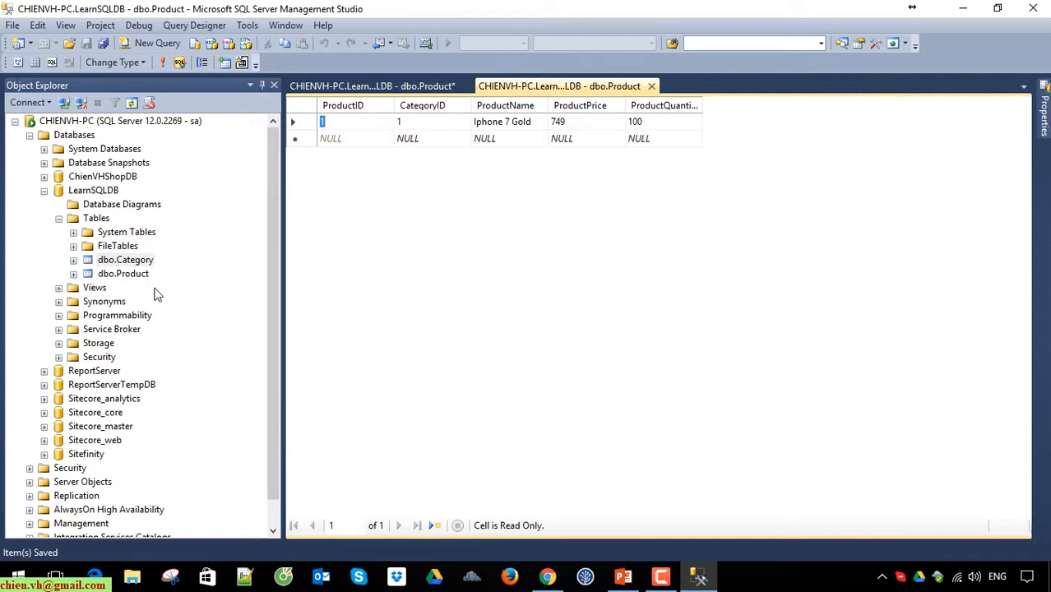
Step: Open the Category table's rows for editing, and check its column design, closing the design without saving
right_click(134, 262)
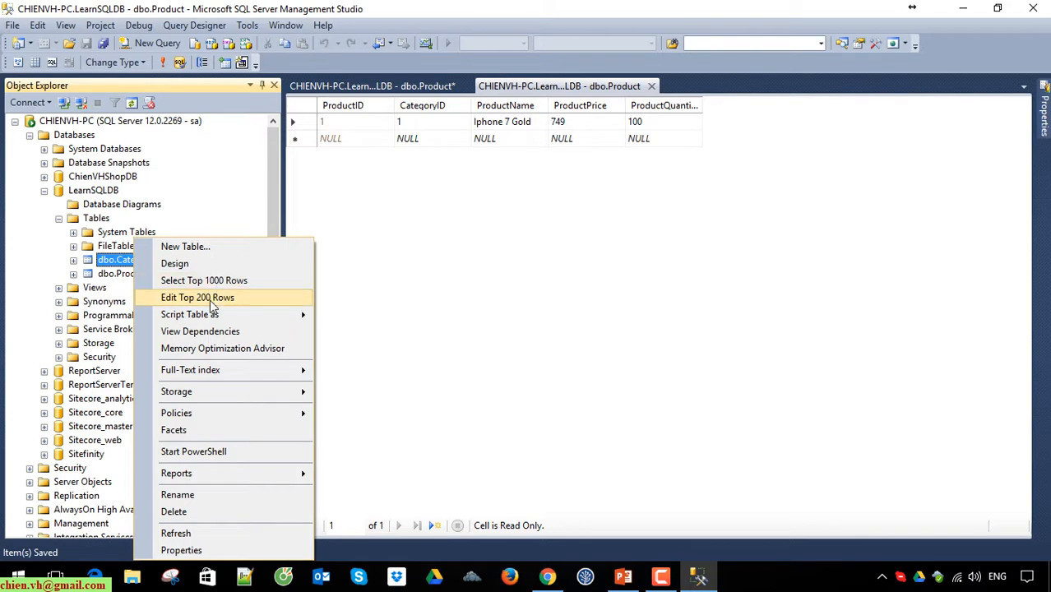
click(210, 298)
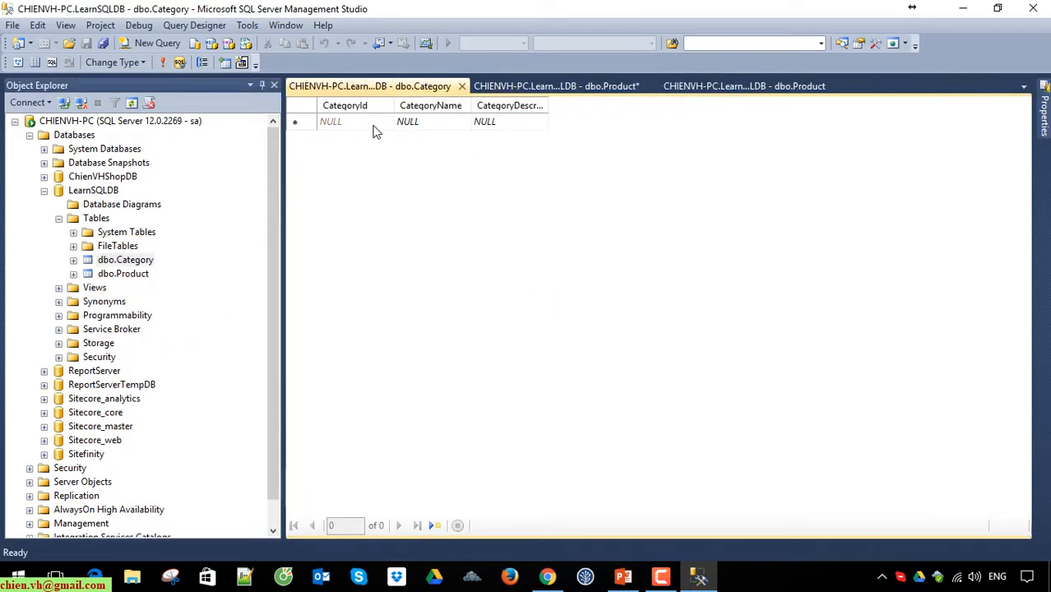
right_click(134, 263)
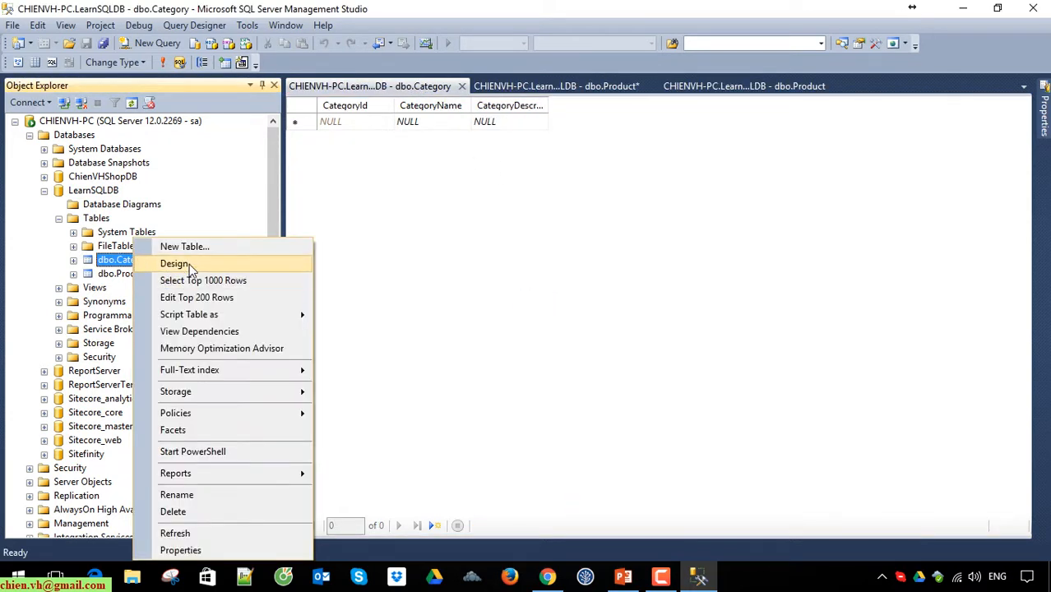
click(174, 264)
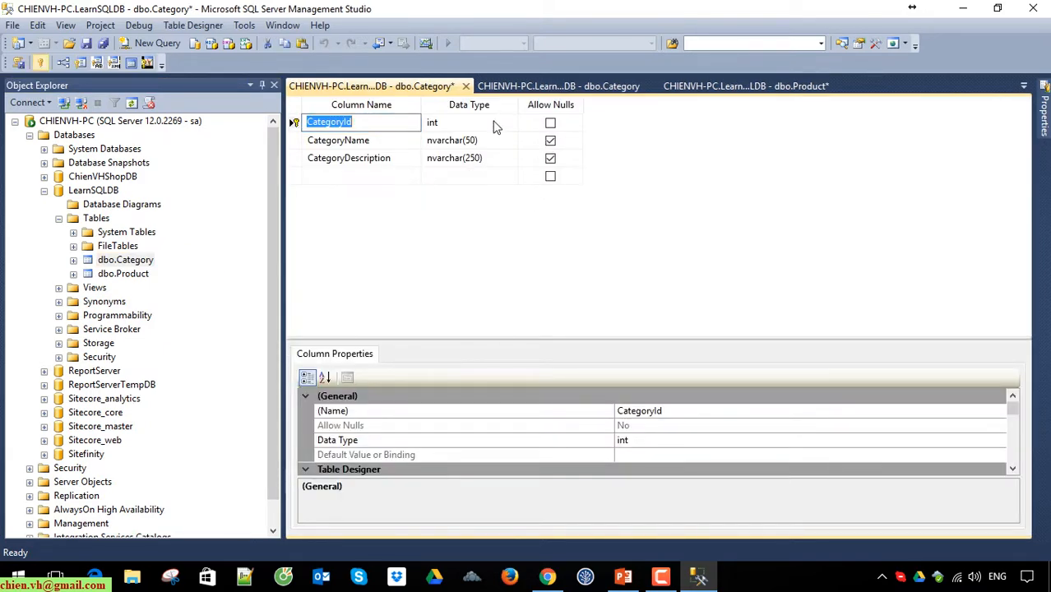
click(466, 87)
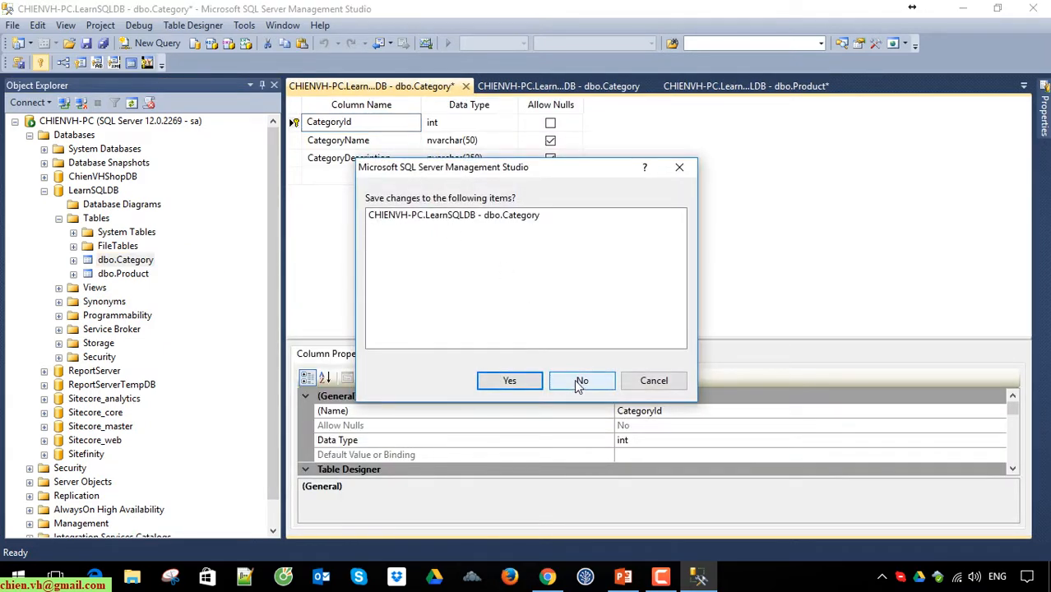
click(582, 381)
Step: Add a category named Mobile with the description "This is the category of mobile devices", widening the CategoryDescription column
click(438, 123)
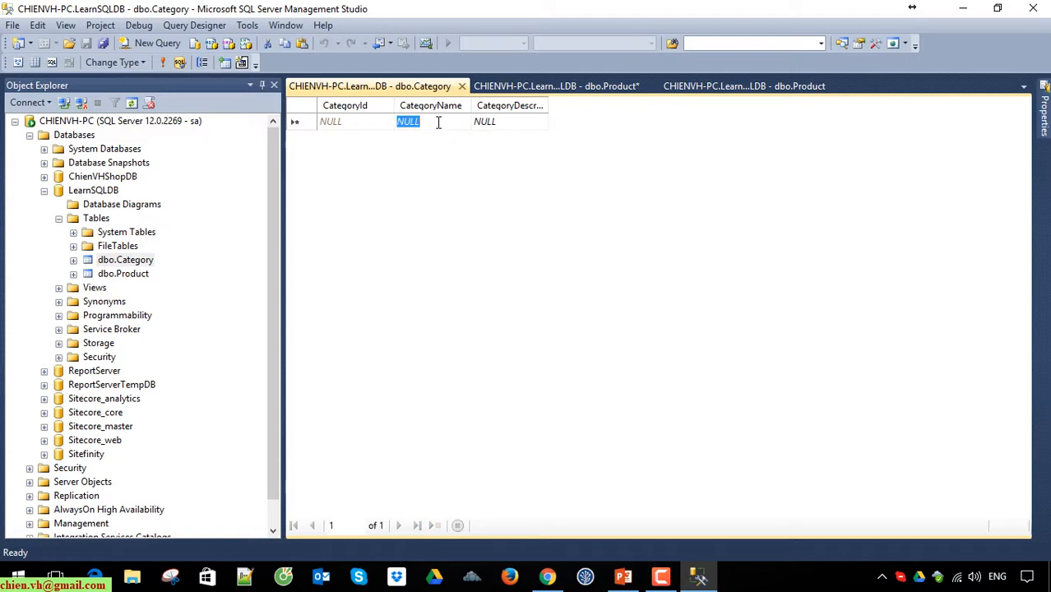
text(Mobile)
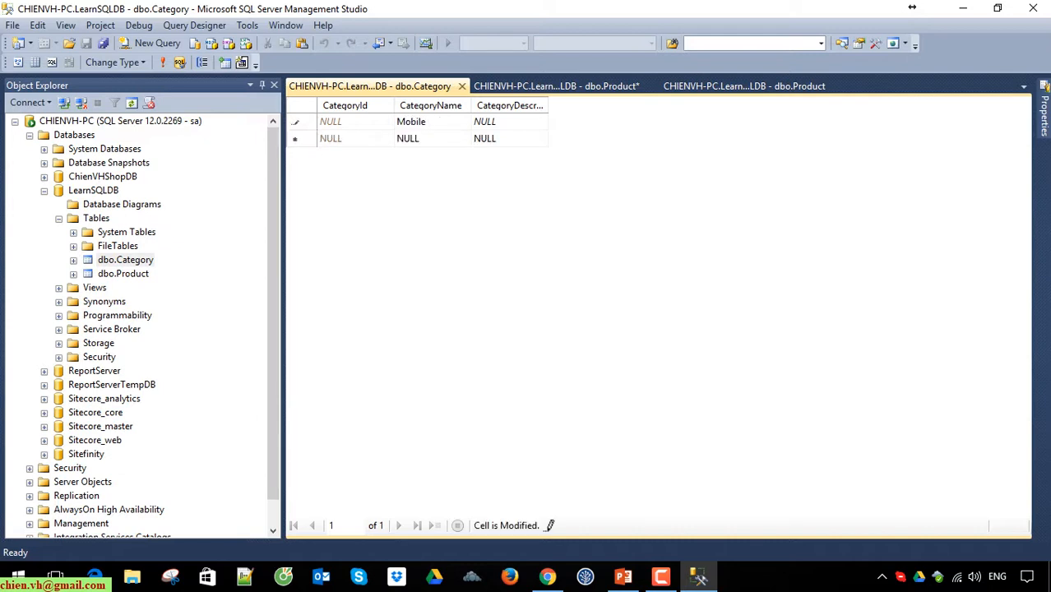
key(Tab)
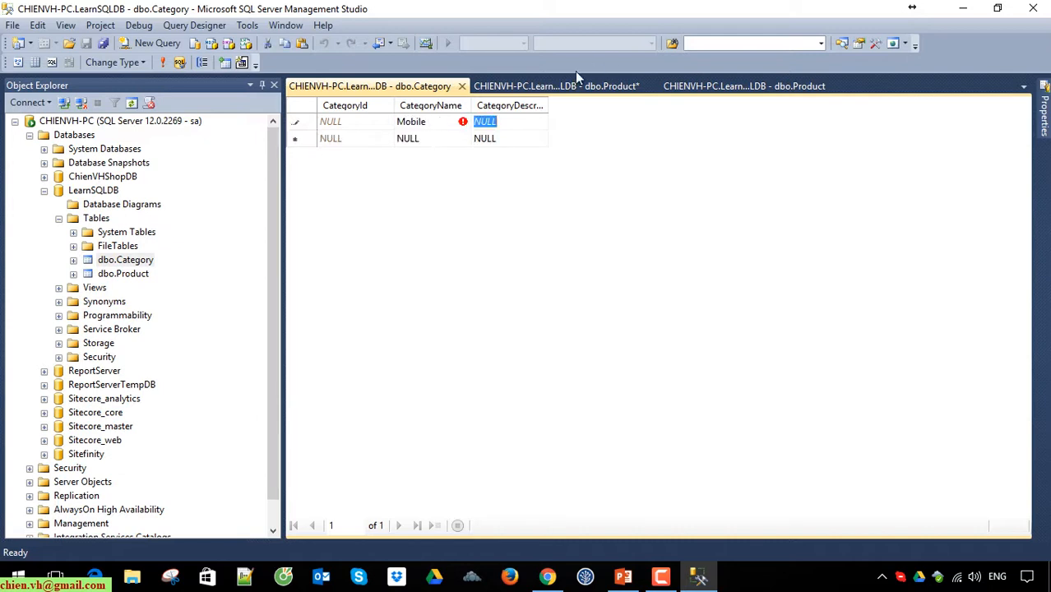
drag(550, 106, 702, 107)
text(This )
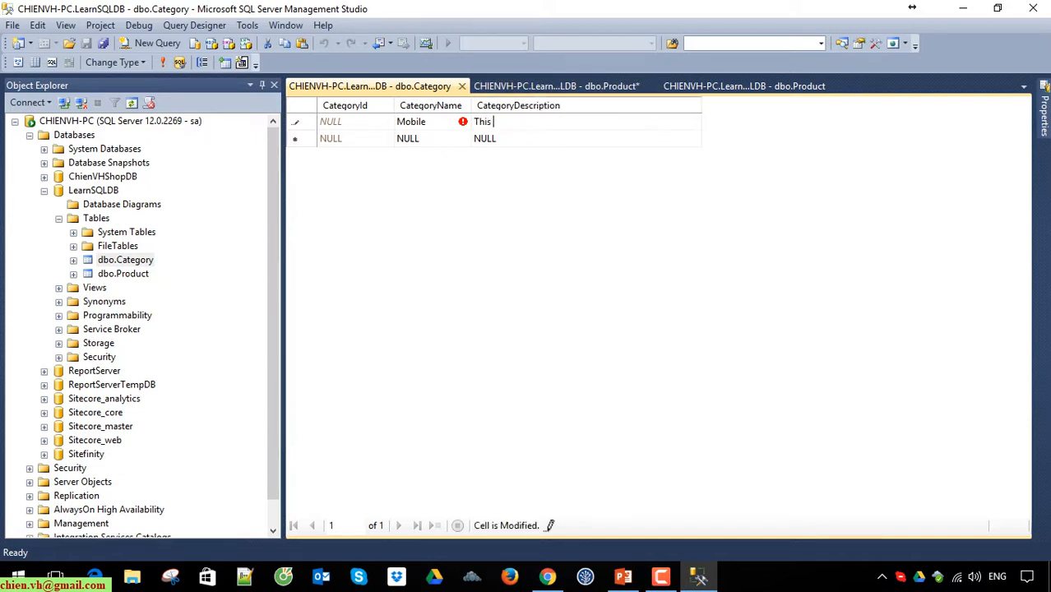
text(is the category of mobile devices)
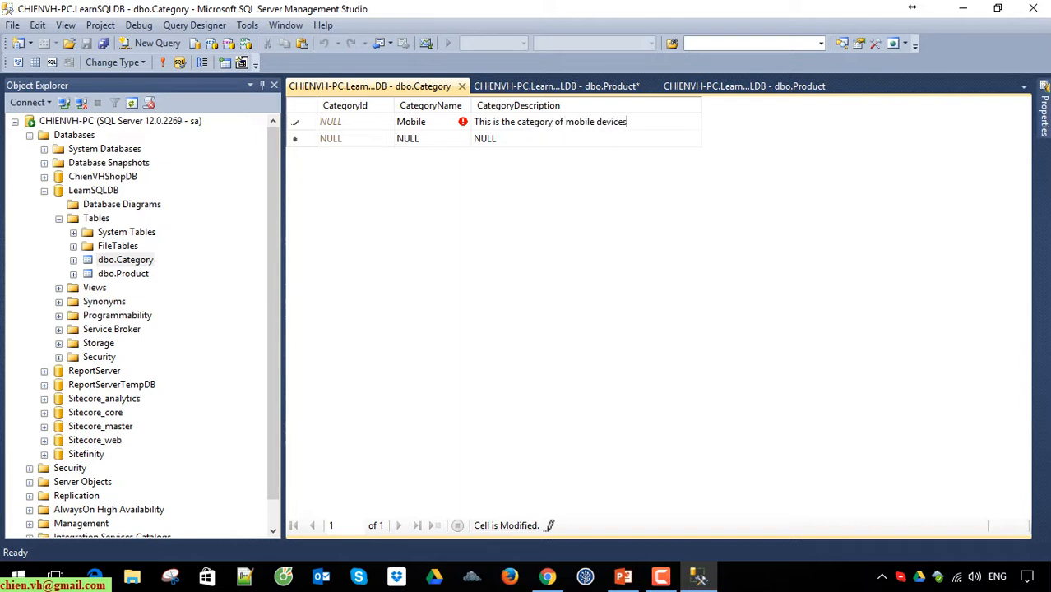
key(Return)
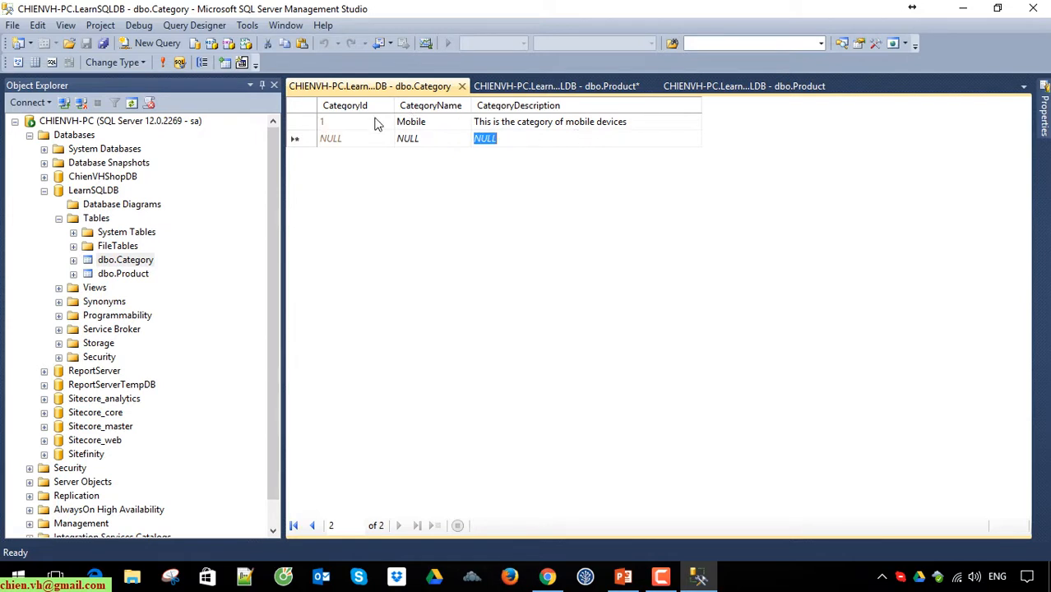
Step: Add a category named Laptop with the description "This is the category of laptop" and close the Category rows
click(449, 138)
text(PC)
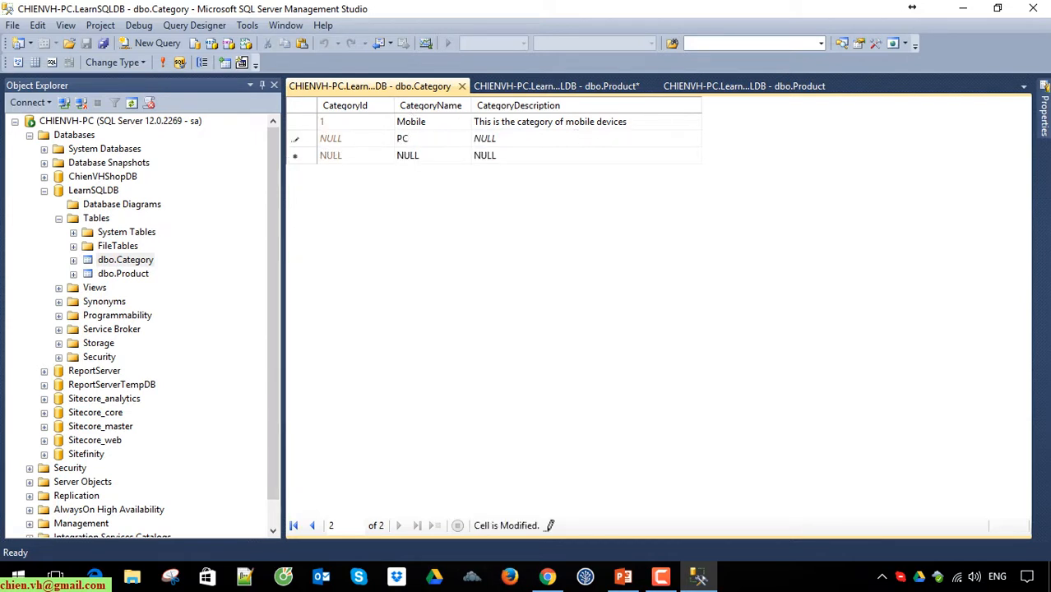
key(BackSpace)
key(BackSpace)
text(Laptp)
text(p)
key(Tab)
text(This th)
text(is the c)
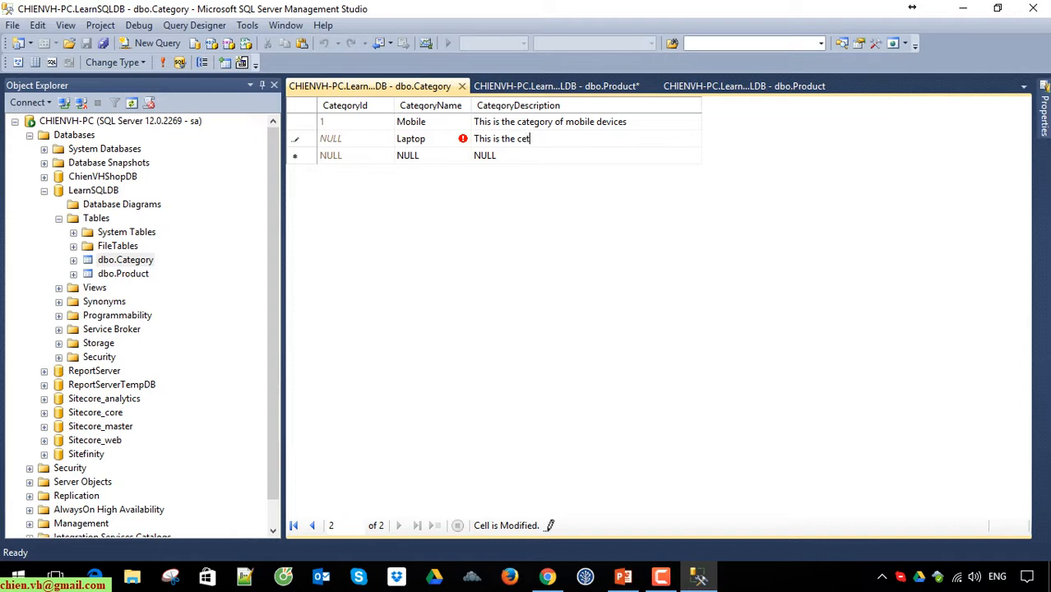
text(atetory of)
key(BackSpace)
key(BackSpace)
key(BackSpace)
key(BackSpace)
text(gory of laptop)
key(Return)
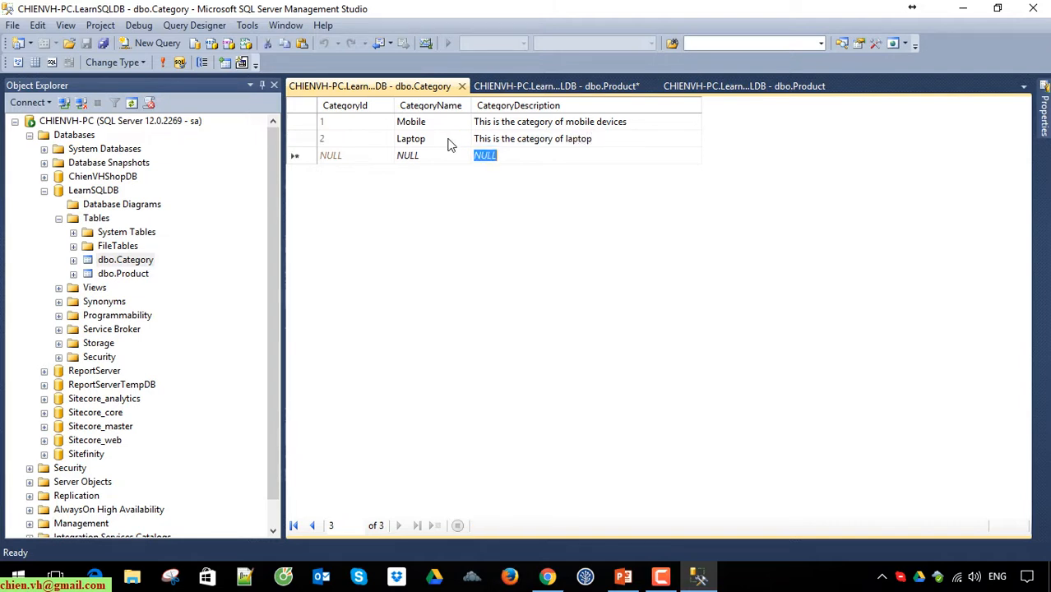
click(460, 87)
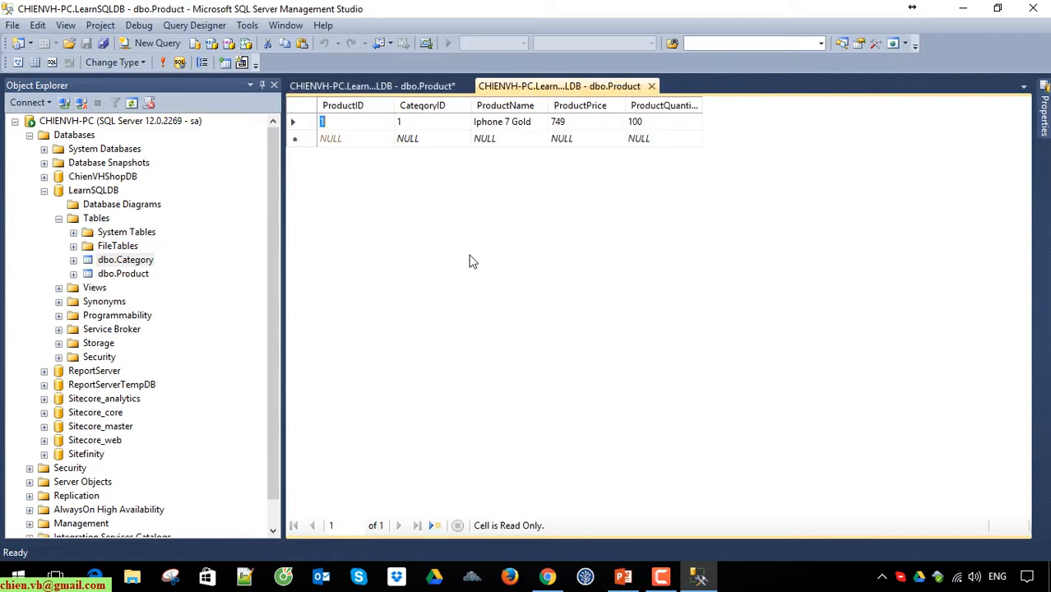
Step: Save the Product table's design change together with the Category table, and close the Product design and rows
click(415, 86)
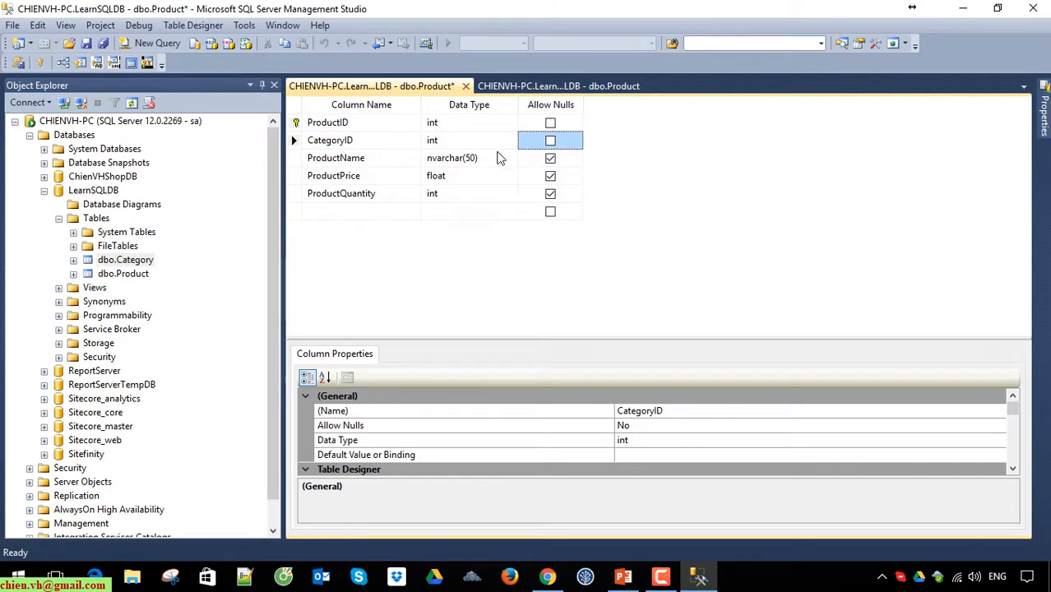
click(87, 44)
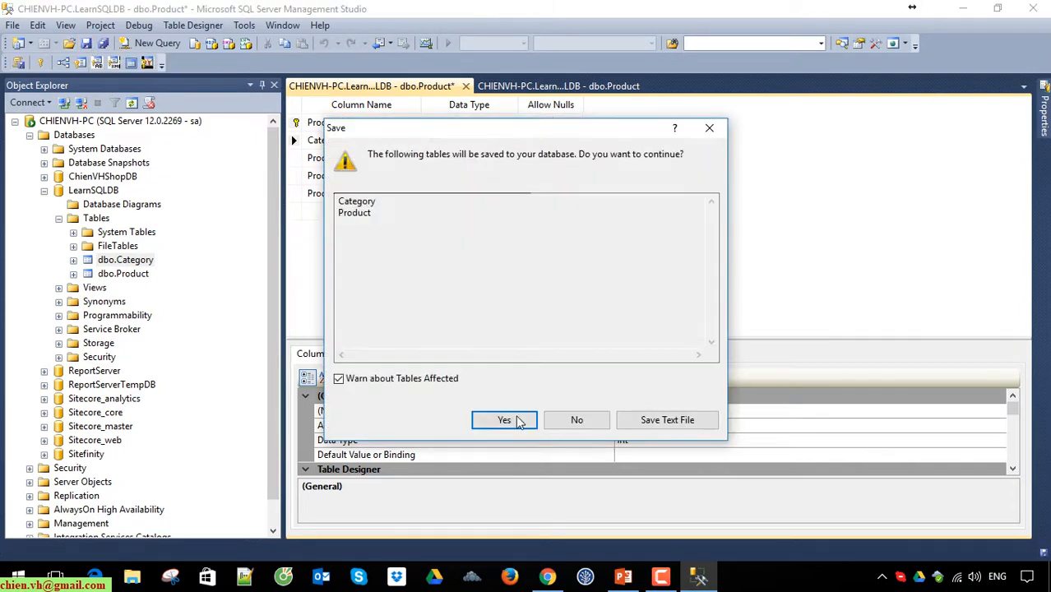
click(517, 424)
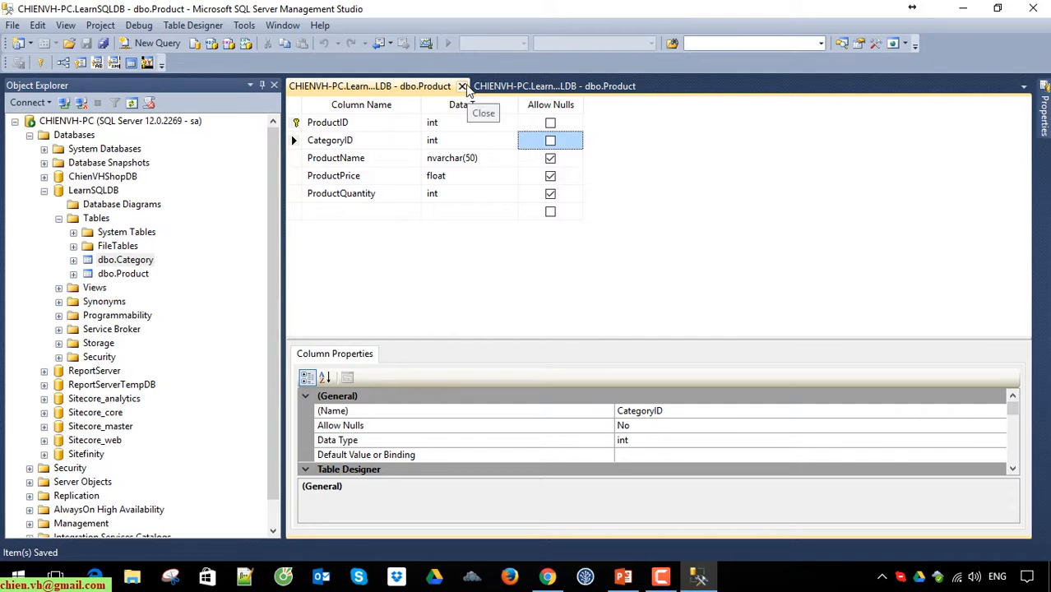
click(462, 86)
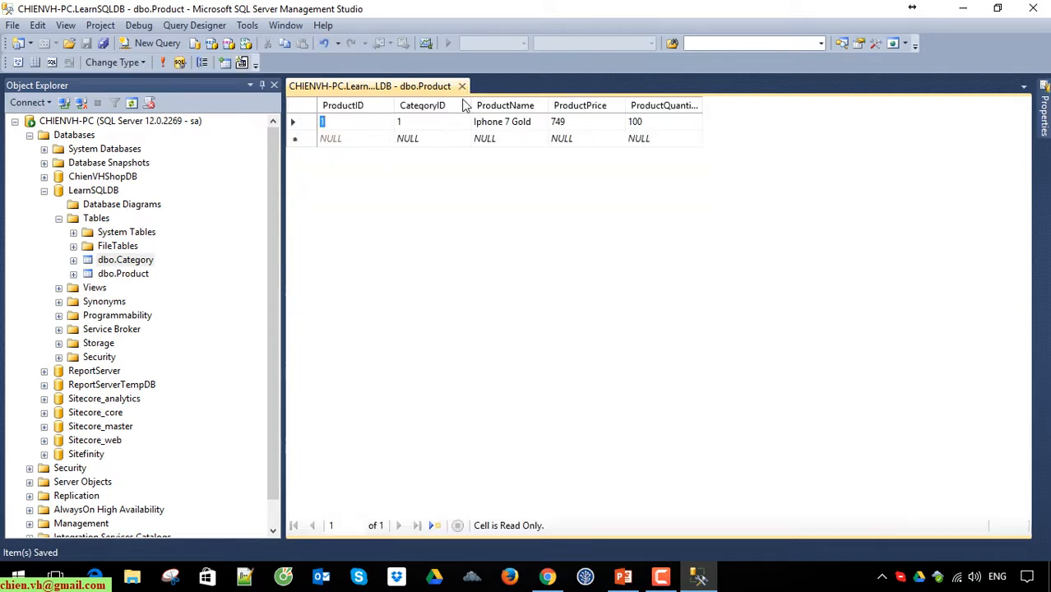
click(462, 87)
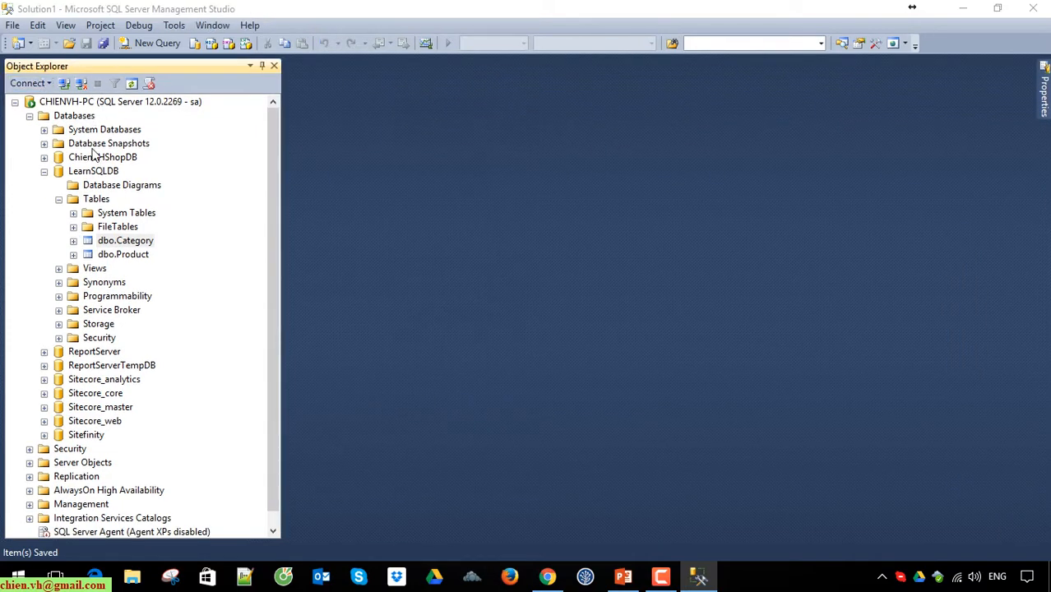
Step: Reopen the Product table's rows and try to add Iphone 7 Red with price 800 and quantity 200, without a CategoryID
click(97, 200)
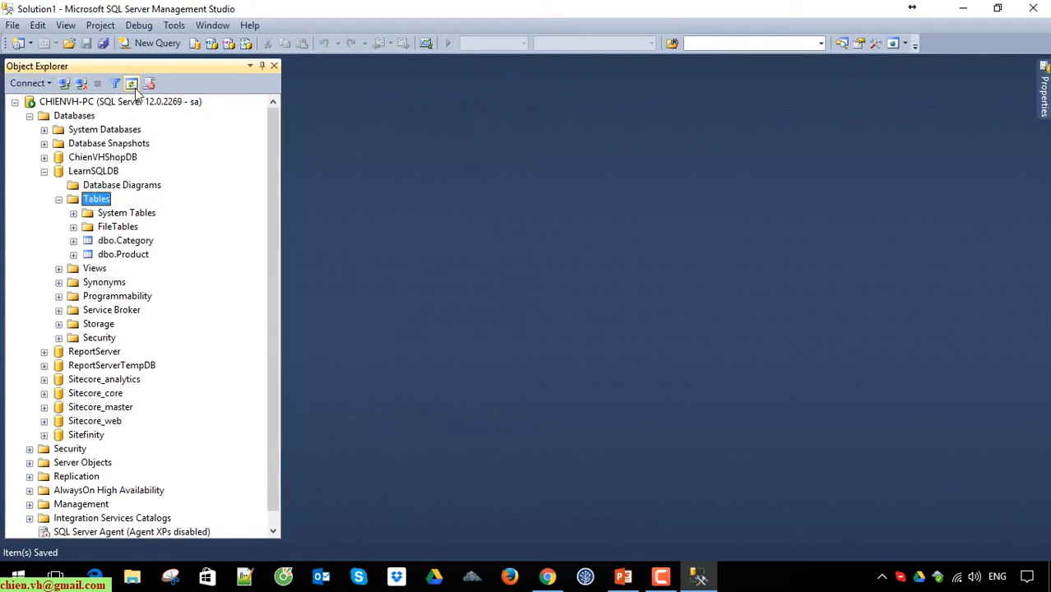
right_click(124, 254)
click(213, 299)
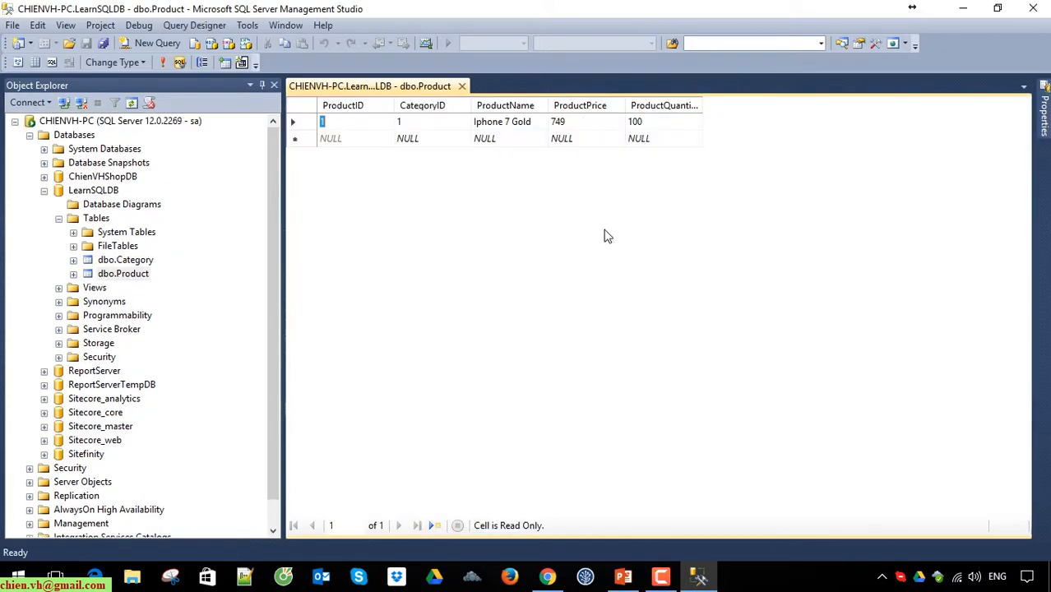
click(512, 141)
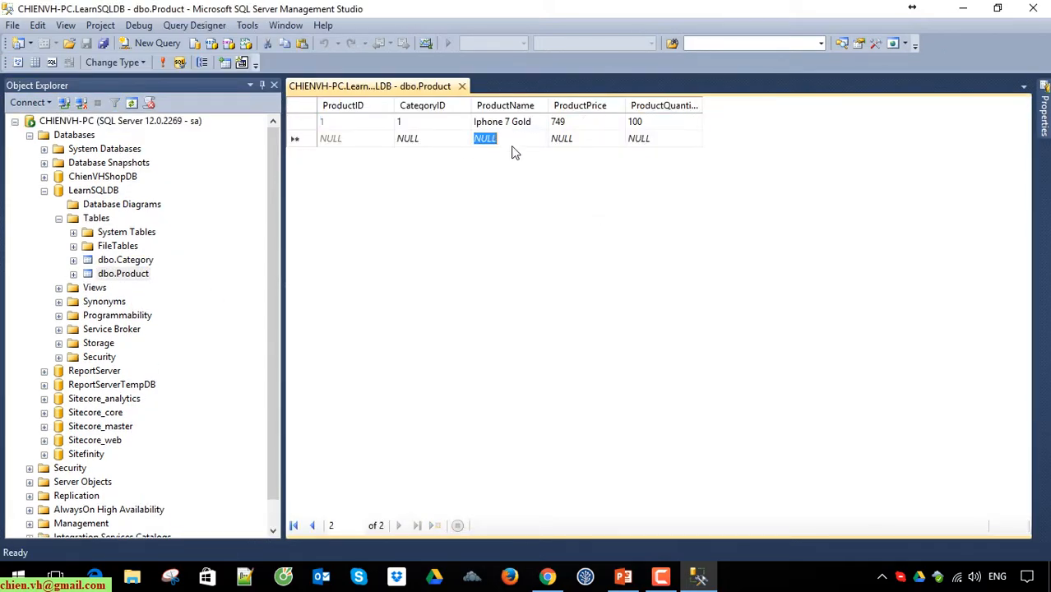
text(Iphone )
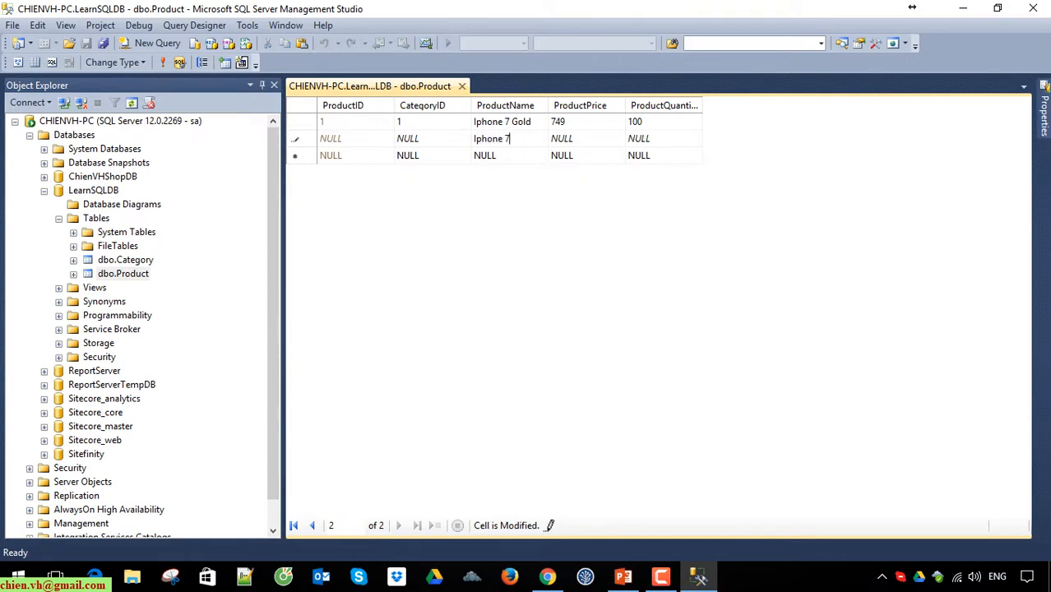
text(7 Red)
key(Tab)
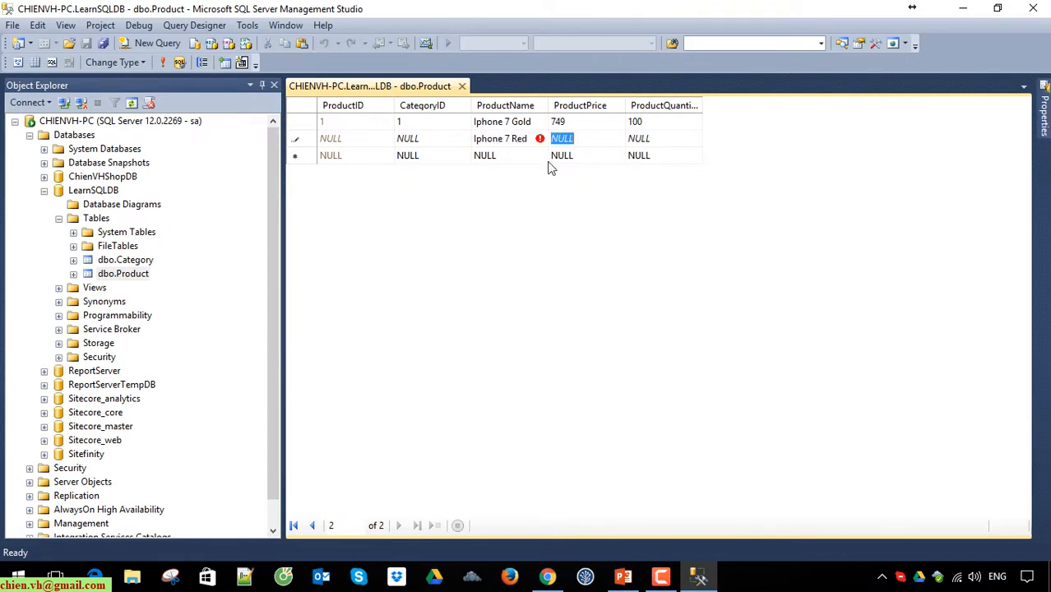
text(800)
key(Tab)
text(200)
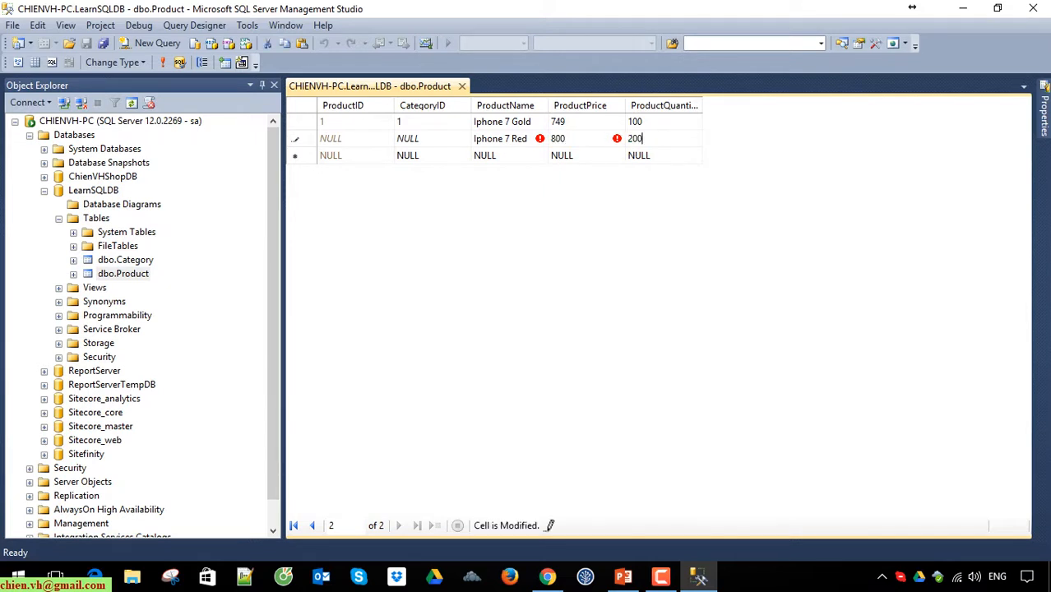
key(Return)
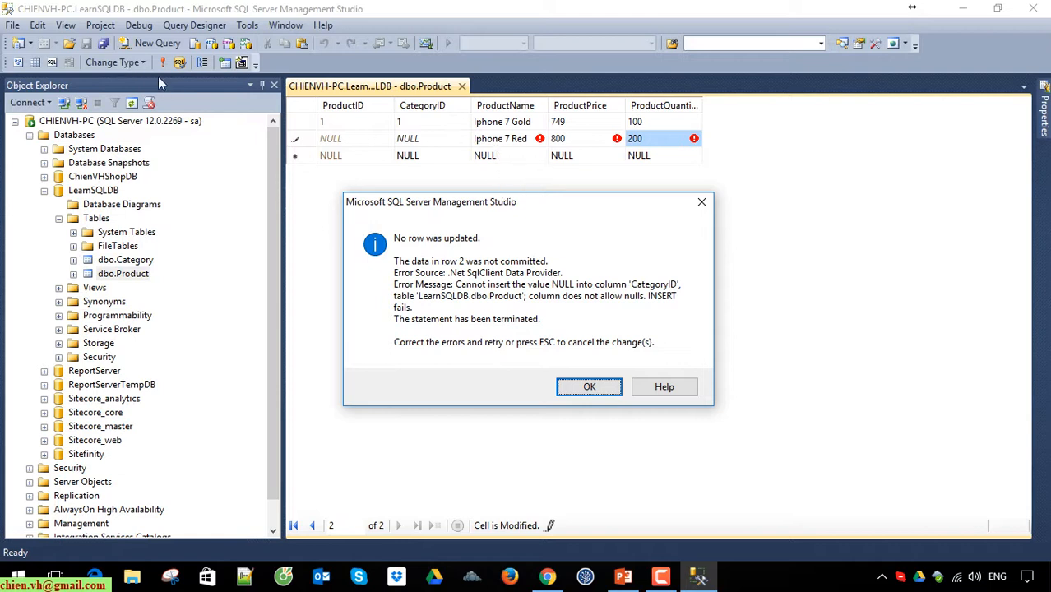
click(600, 387)
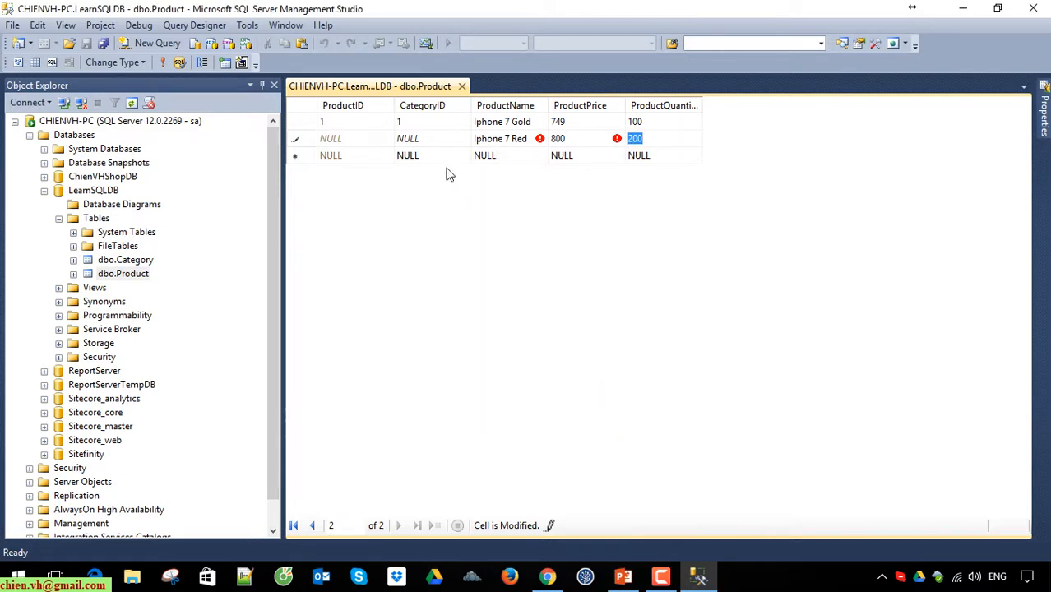
Step: Set the CategoryID of the Iphone 7 Red row to 8 and try to commit the row
click(437, 138)
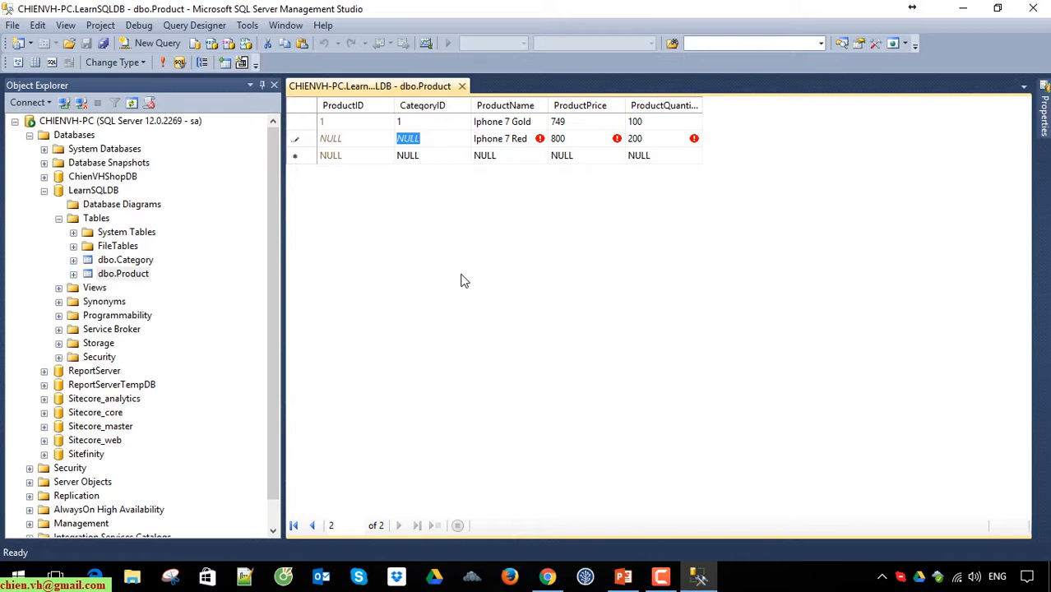
text(8)
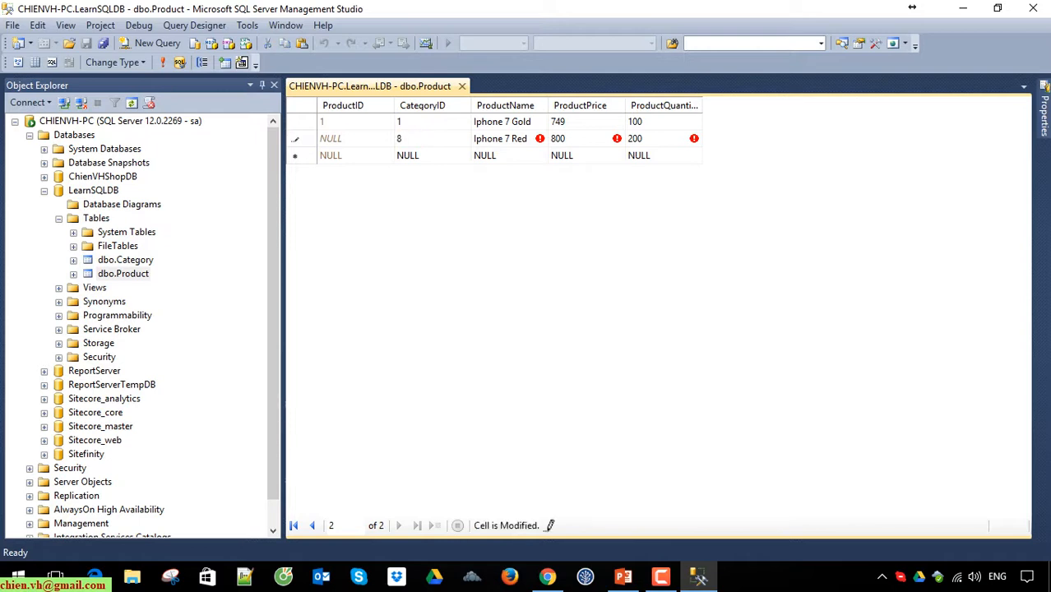
key(Return)
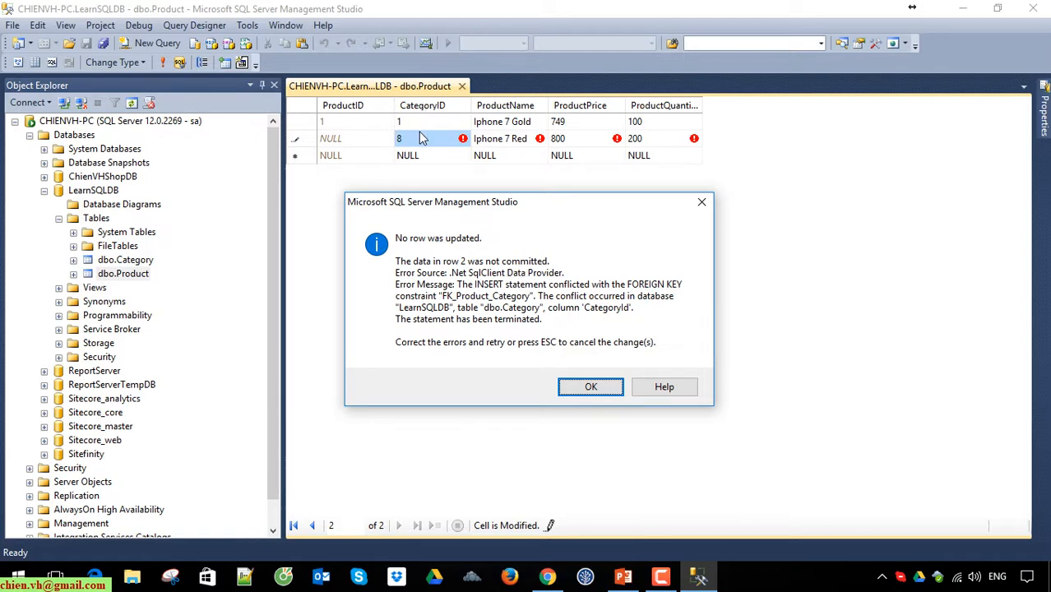
Step: Set the CategoryID of the Iphone 7 Red row to 1, commit the row, and reload the Product rows
click(592, 389)
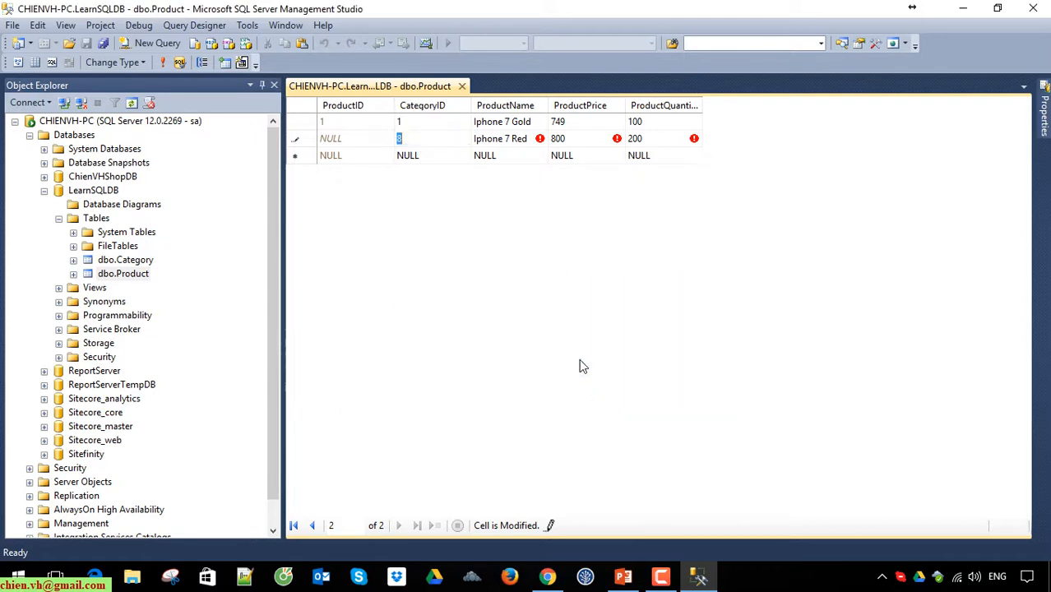
click(424, 158)
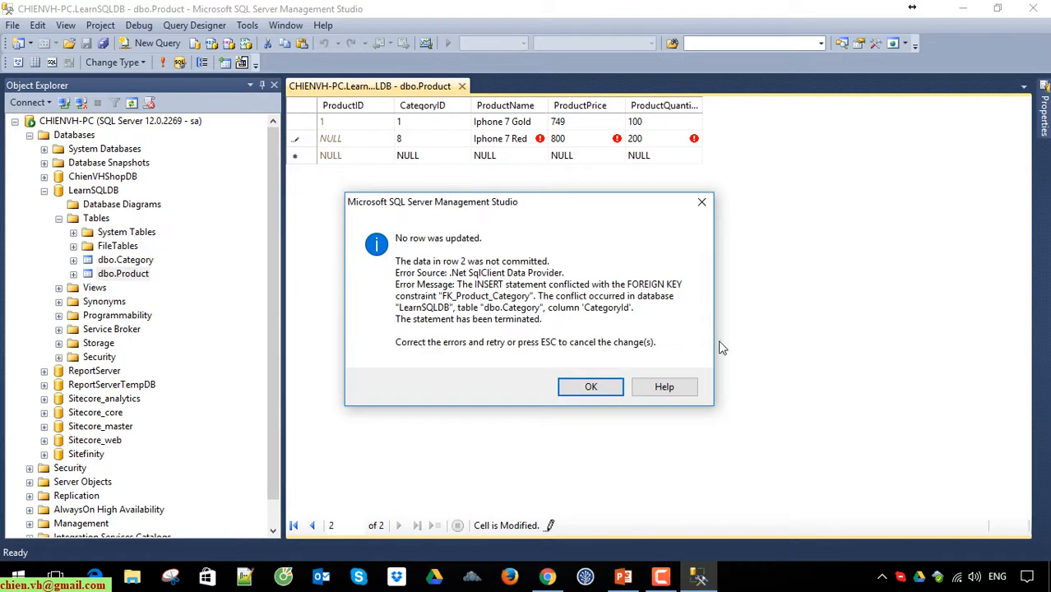
click(701, 202)
text(1)
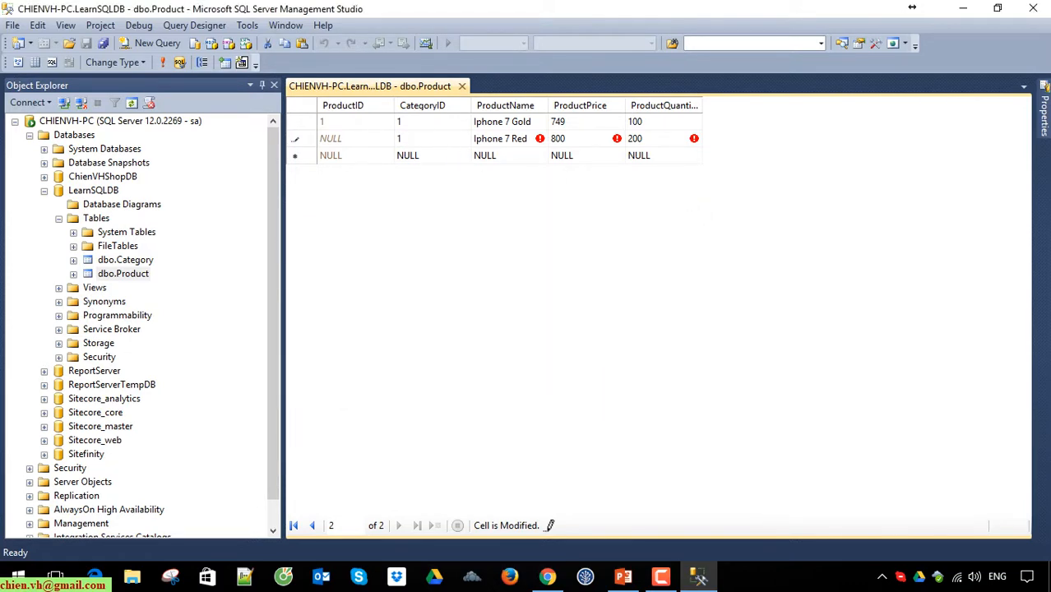
key(Down)
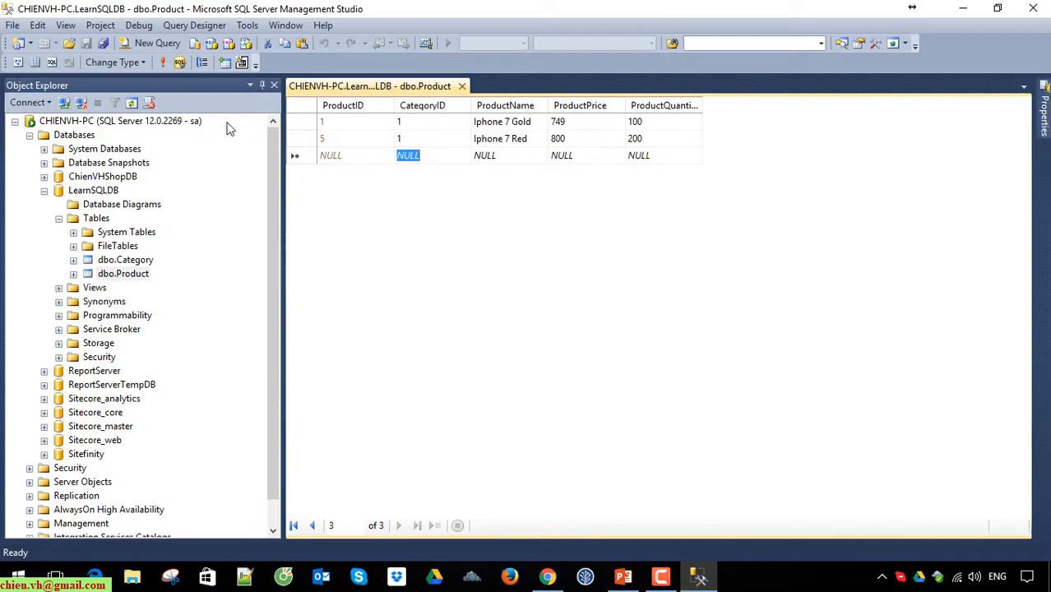
click(163, 63)
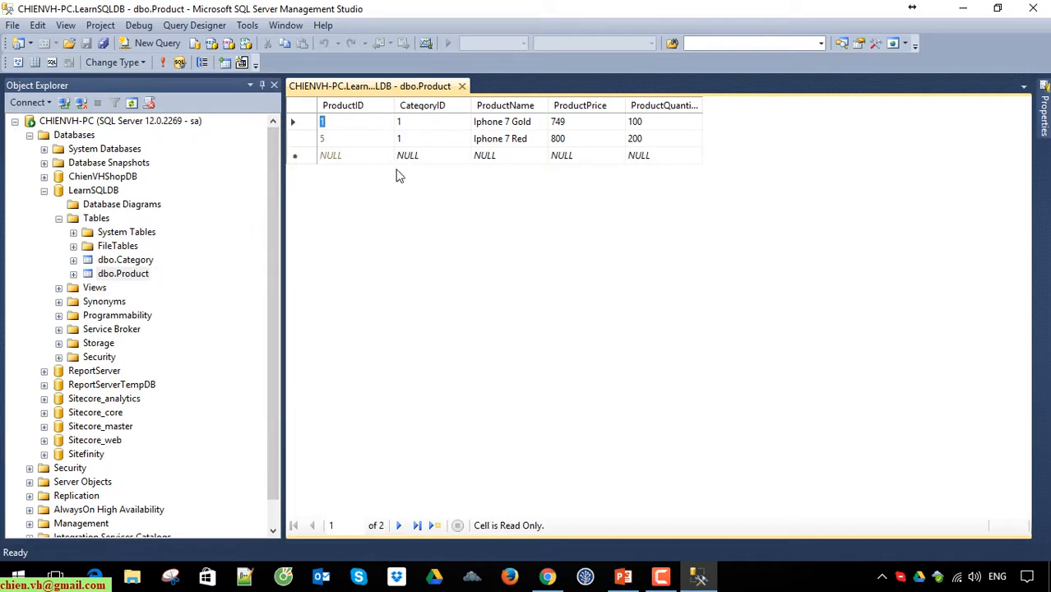
Step: Try to add a product named Iphone 7 Plus Red with price 1000 and quantity 500, without a CategoryID
click(428, 156)
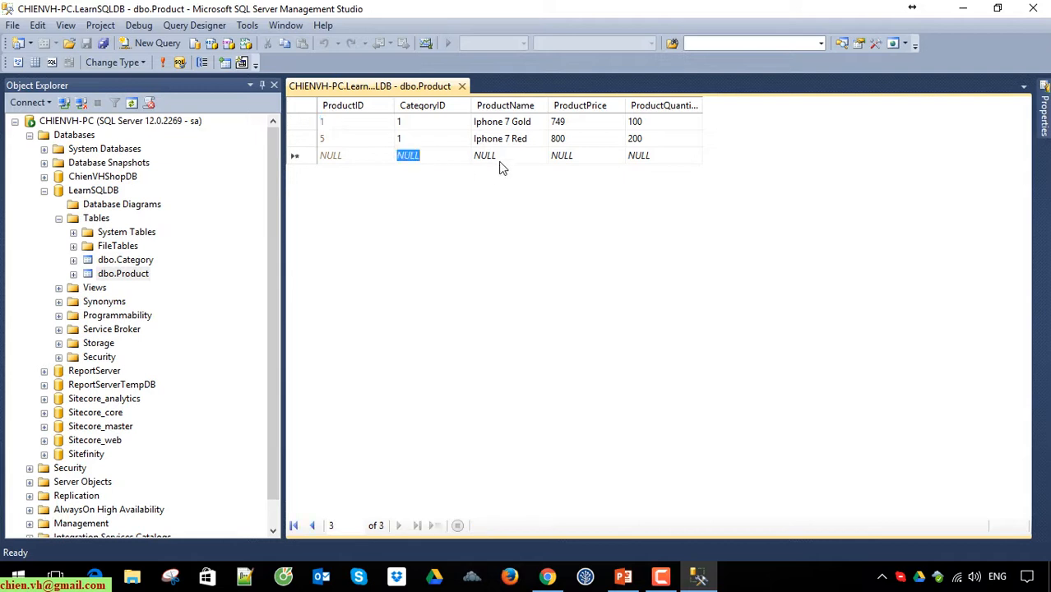
click(501, 158)
text(Ih)
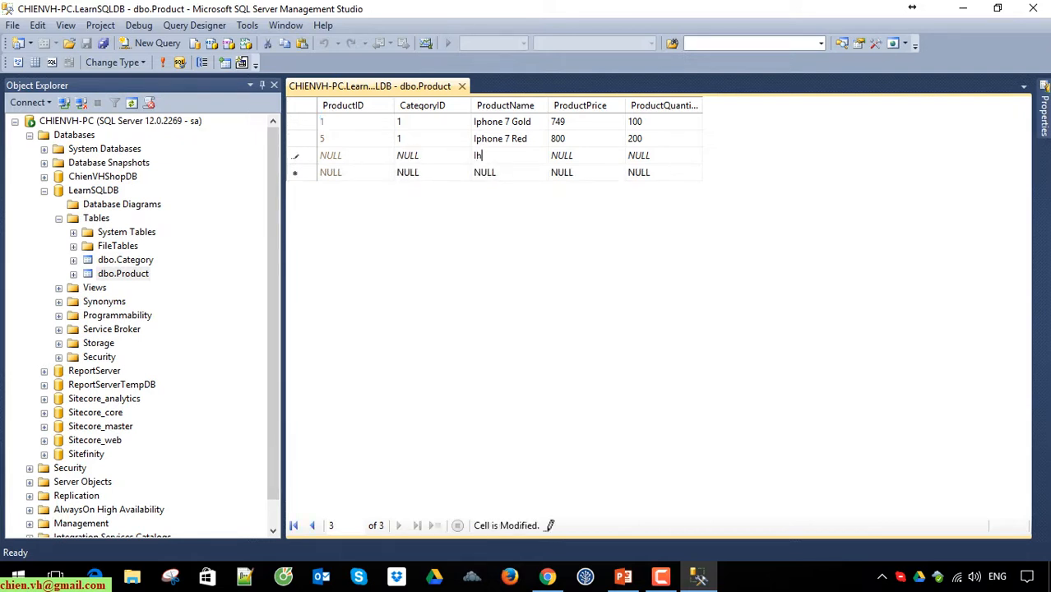
text(hone 7 Plus Red)
key(Tab)
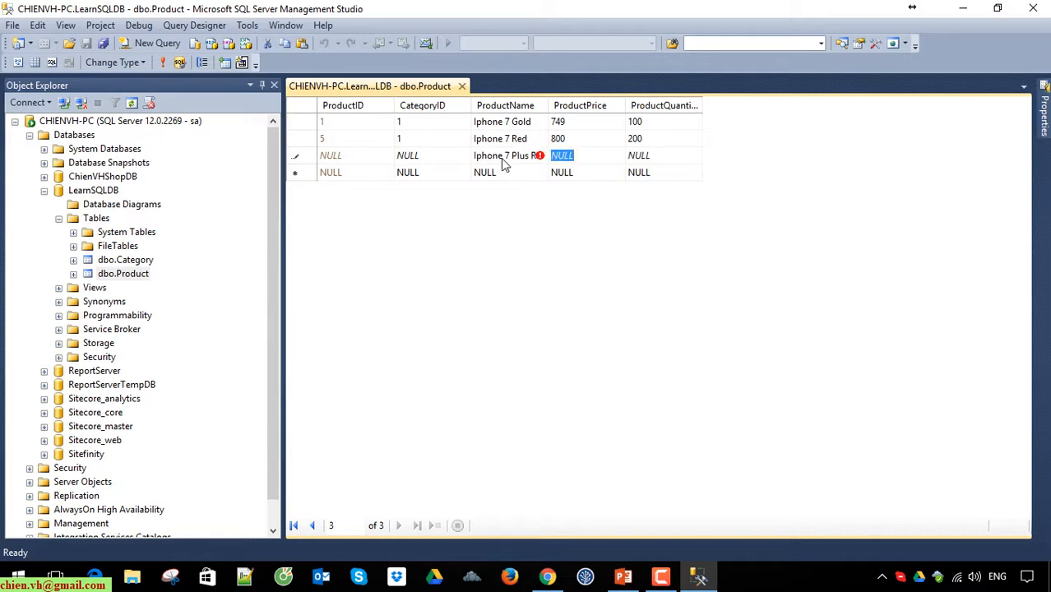
text(1000)
key(Tab)
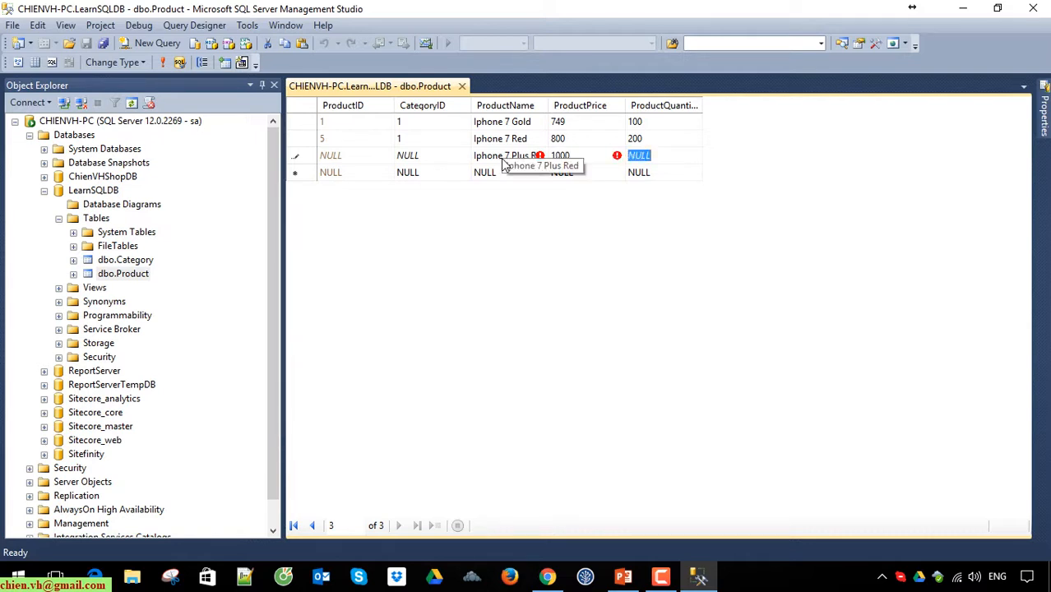
text(500)
key(Tab)
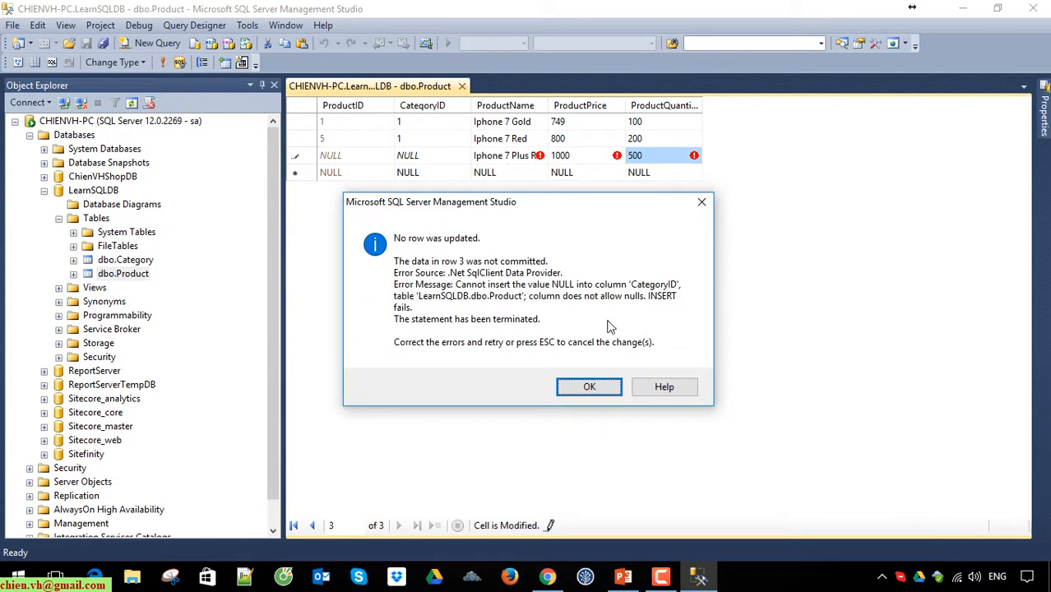
click(589, 386)
Step: Set the CategoryID of the Iphone 7 Plus Red row to 1 and commit the row
click(419, 153)
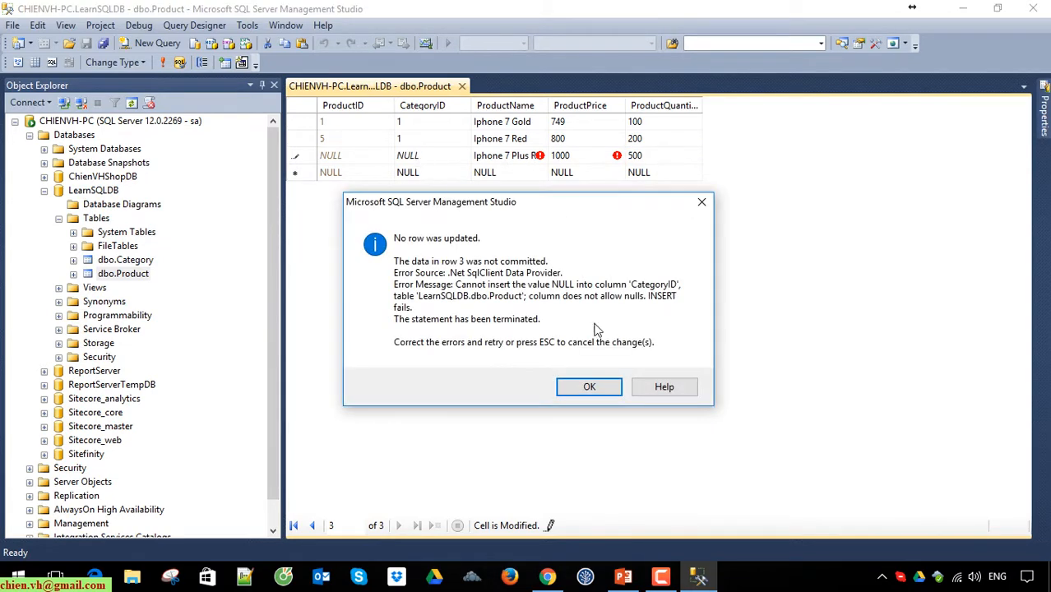
click(590, 387)
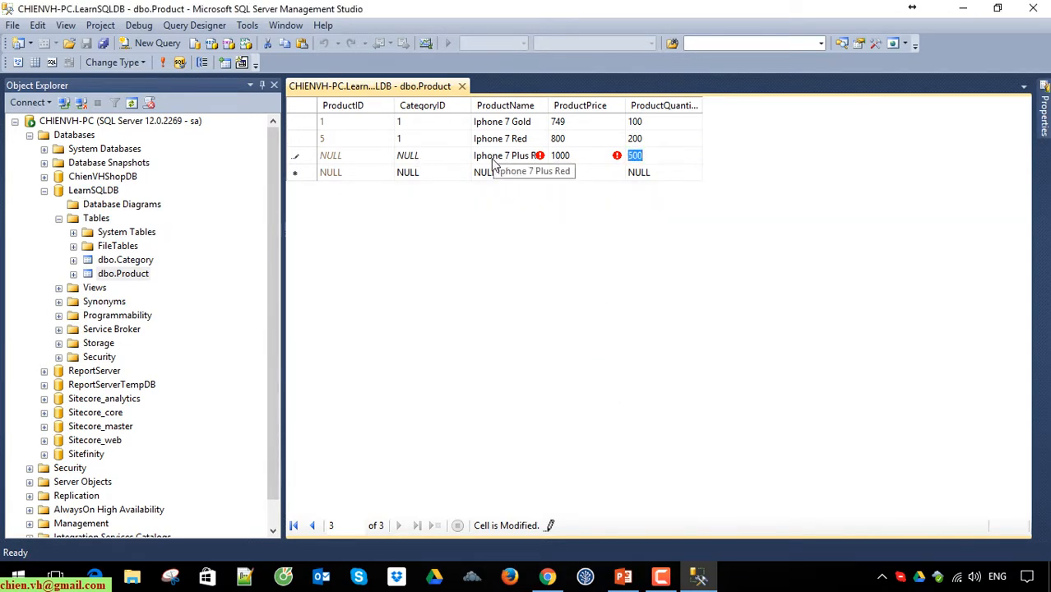
click(428, 156)
click(427, 171)
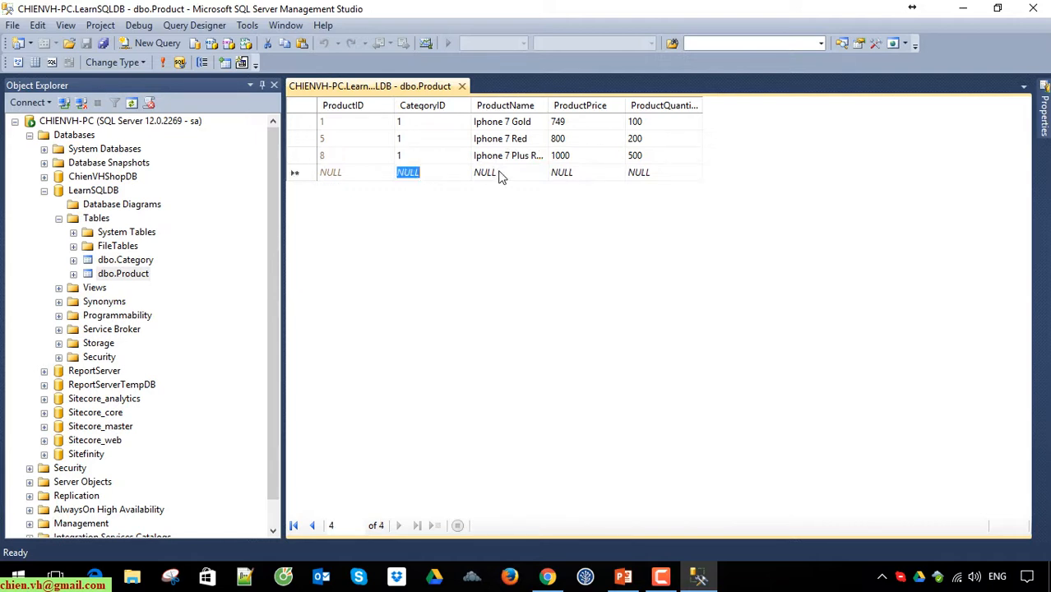
Step: Add a product named Phone 7 Plus Grey with CategoryID 1, price 1000 and quantity 400
text(1)
key(Tab)
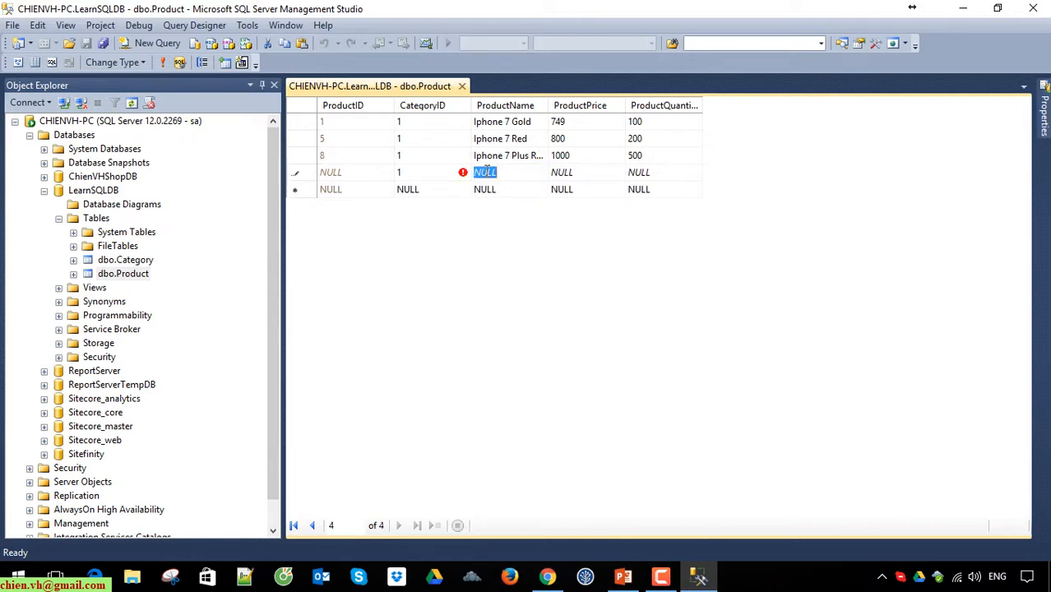
text(Phone p)
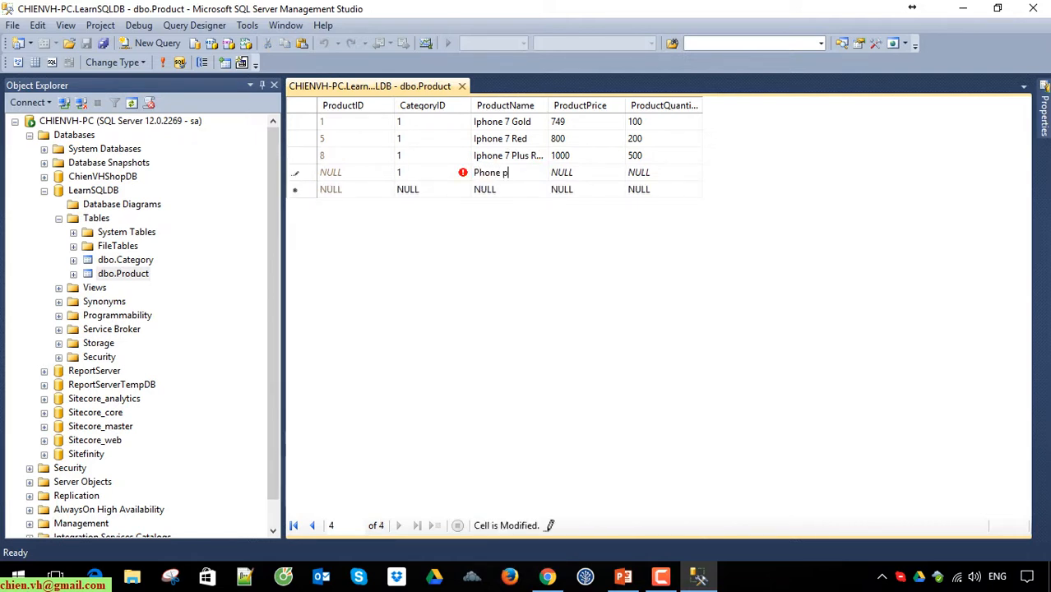
key(BackSpace)
text(7 Plus Grey)
key(Tab)
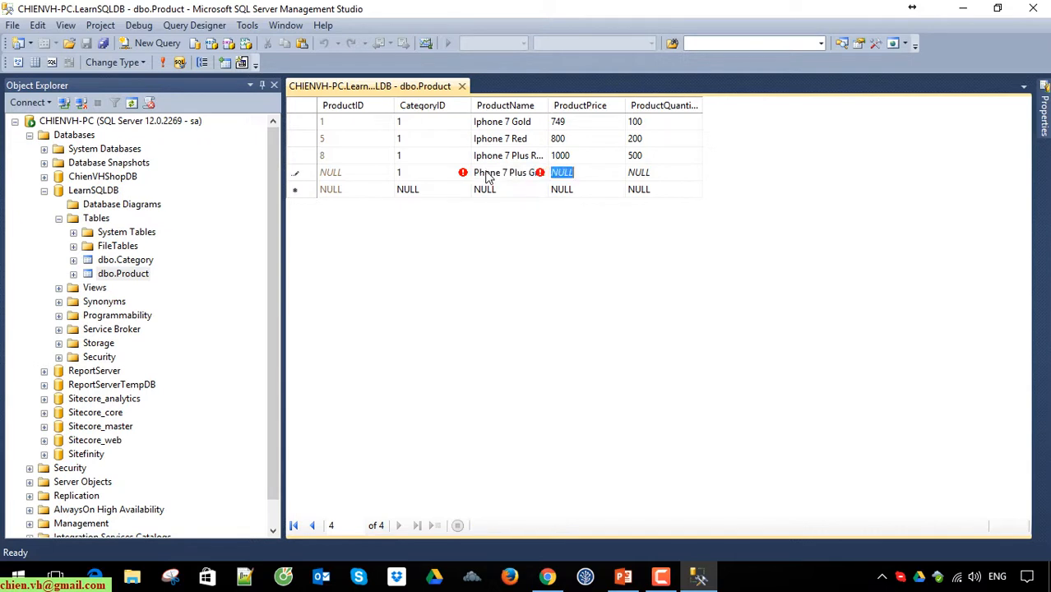
text(1000)
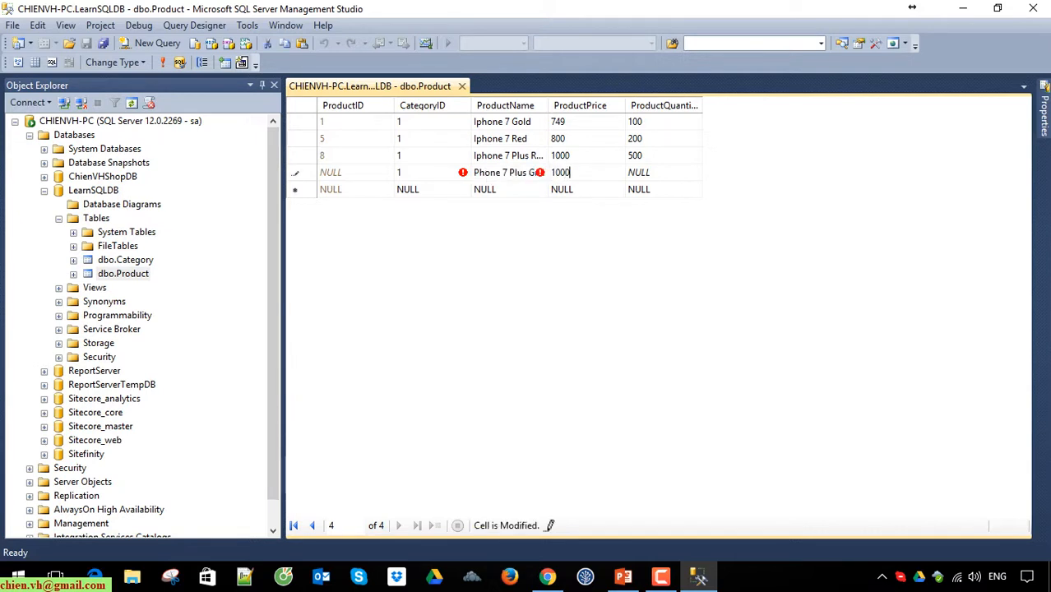
key(Tab)
text(400)
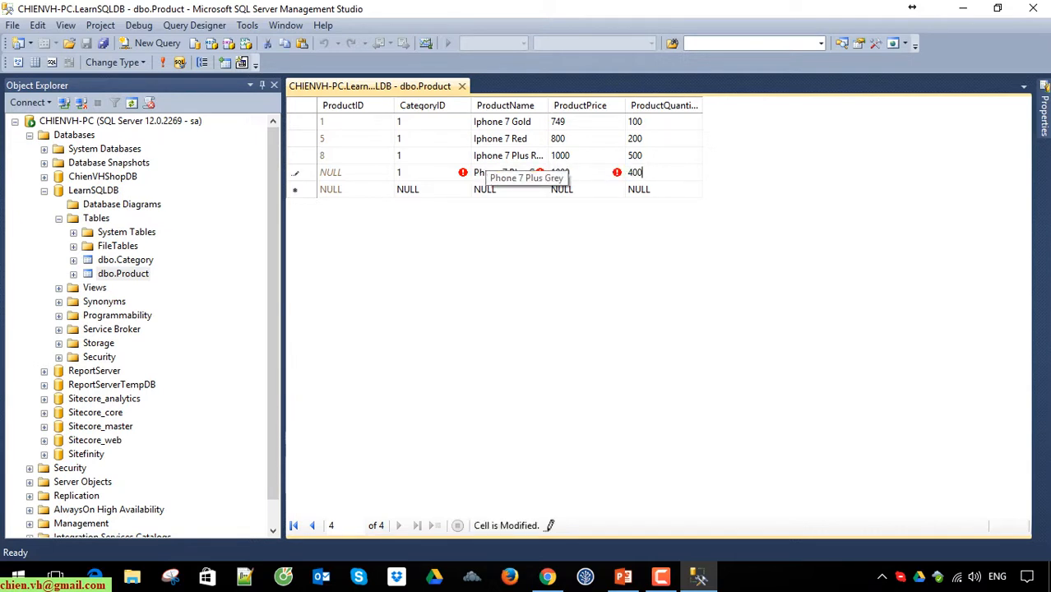
key(Return)
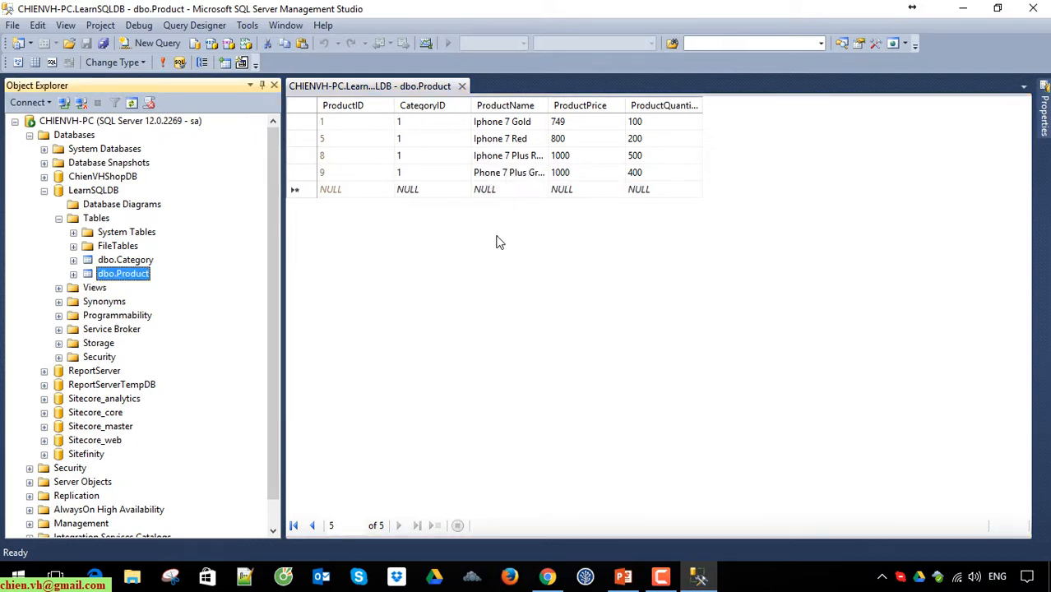
Step: Widen the CategoryID column and add a product named Dell 1 with CategoryID 2, price 700 and quantity 150
click(408, 190)
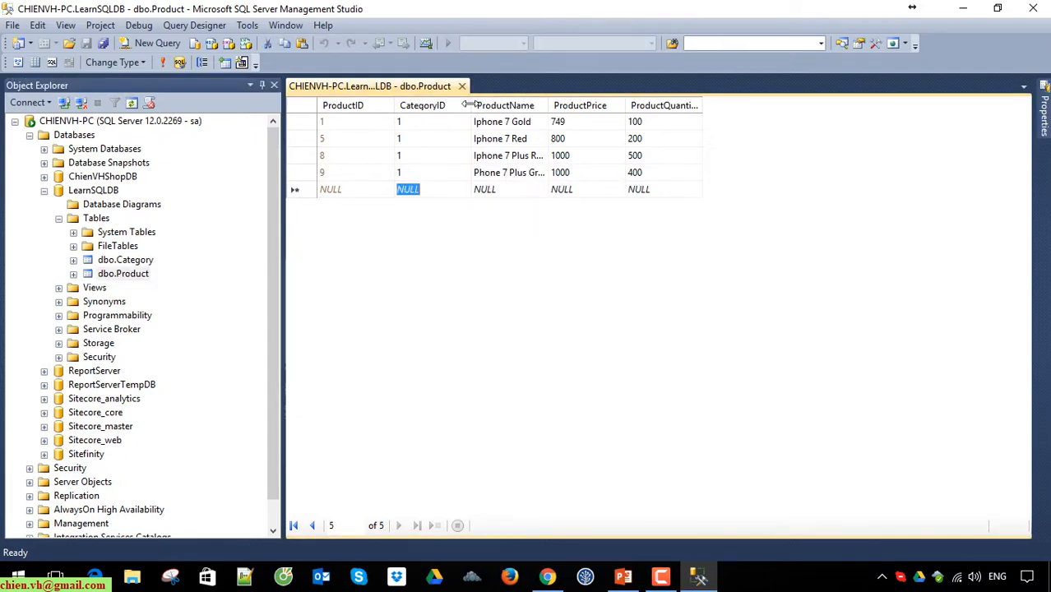
drag(471, 105, 501, 106)
text(2)
click(514, 194)
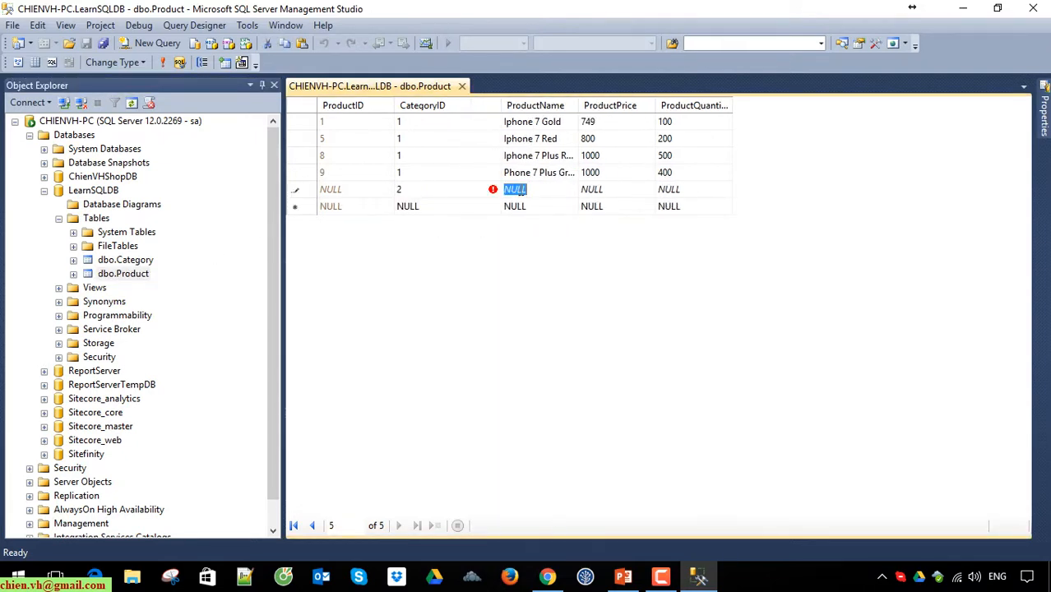
text(Del)
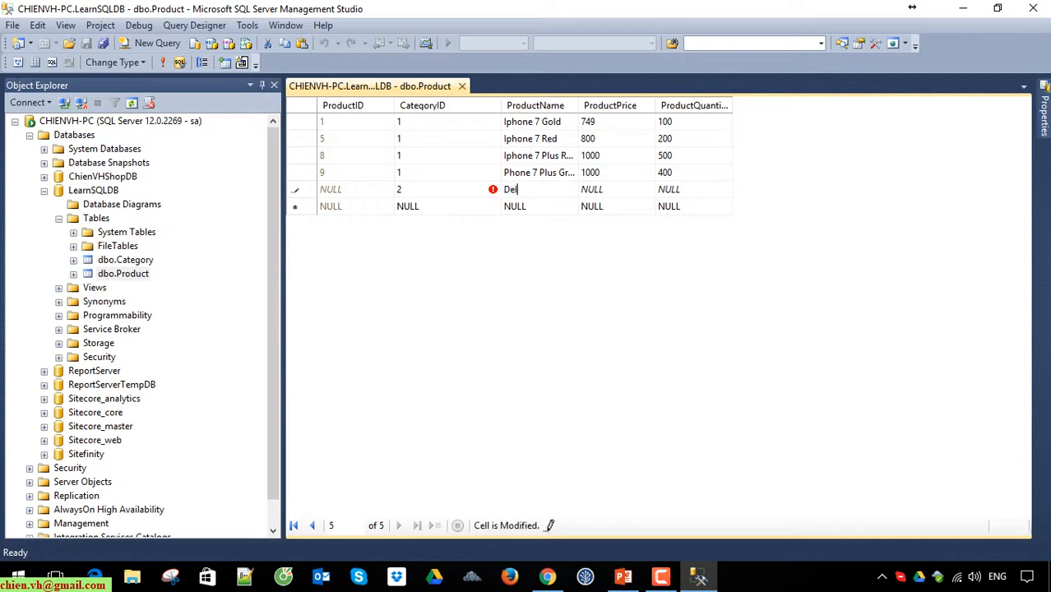
text(l 1)
key(Tab)
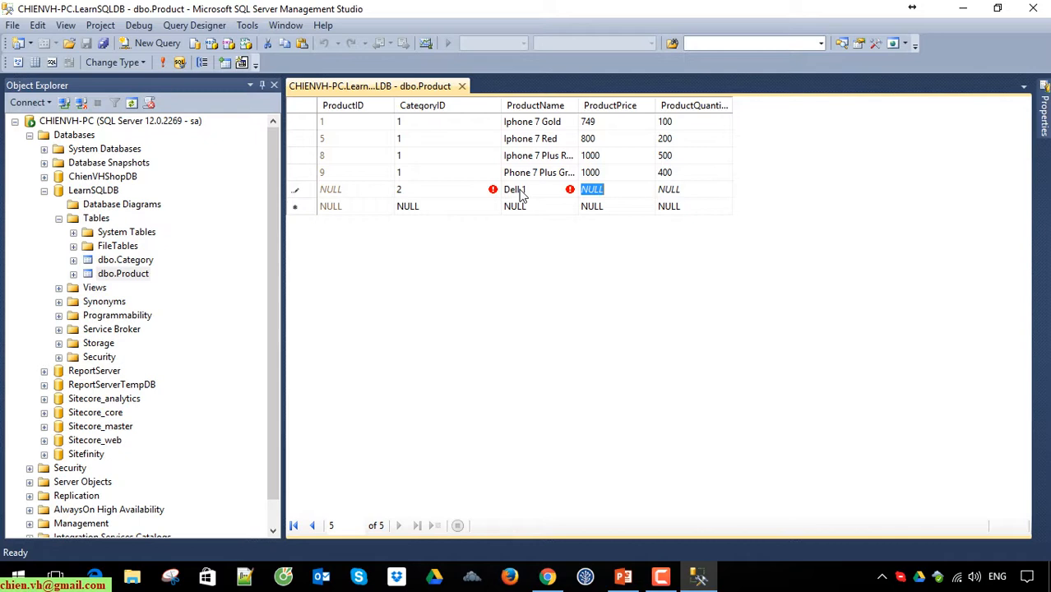
text(700)
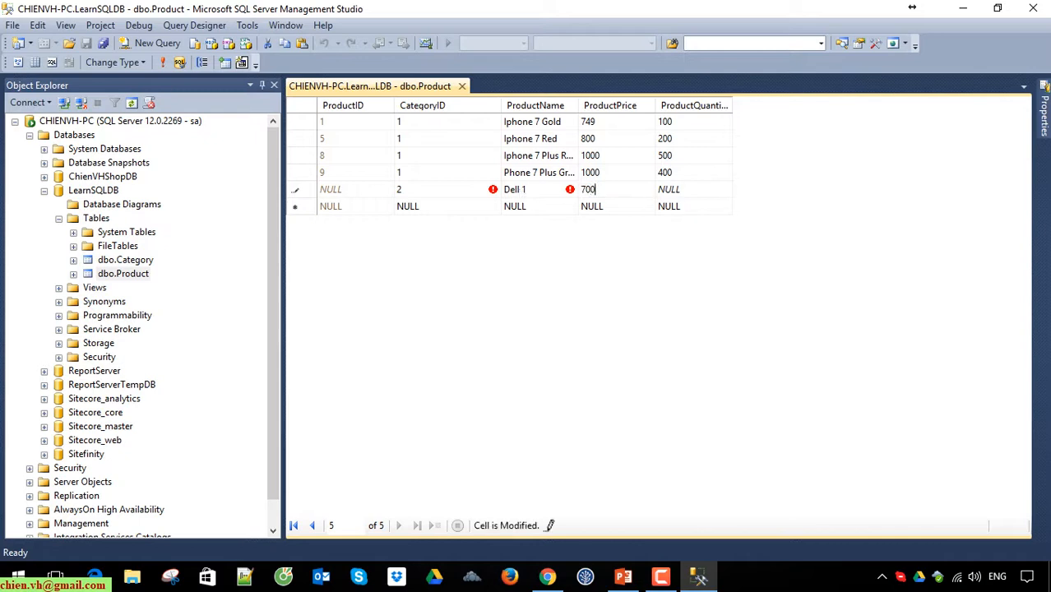
key(Tab)
text(150)
key(Return)
Step: Add a product named Dell 2 with CategoryID 2, price 750 and quantity 200
key(shift+Tab)
key(shift+Tab)
key(shift+Tab)
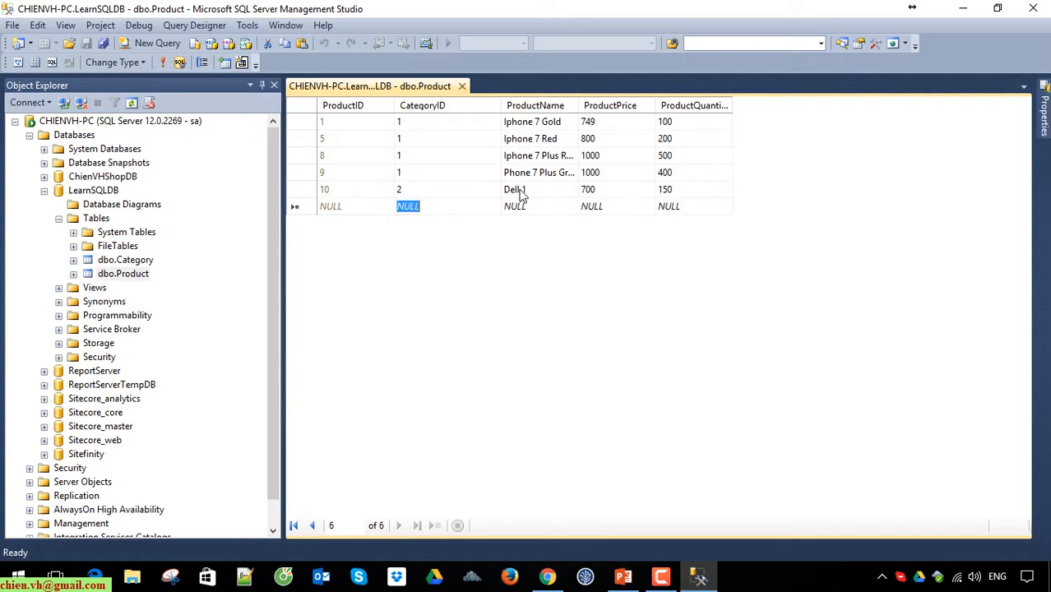
text(2)
key(Tab)
text(De)
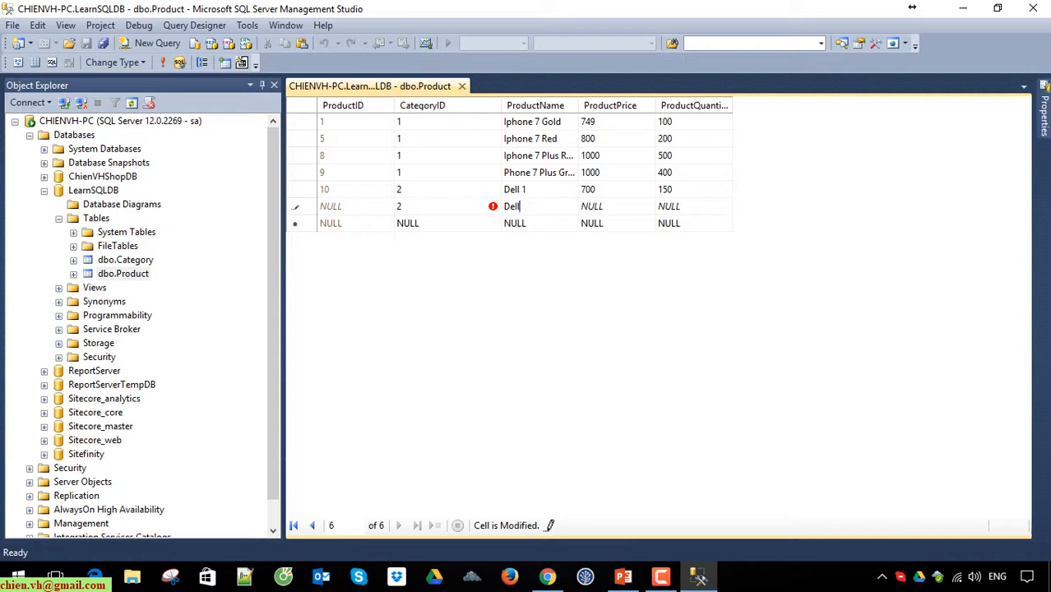
key(Tab)
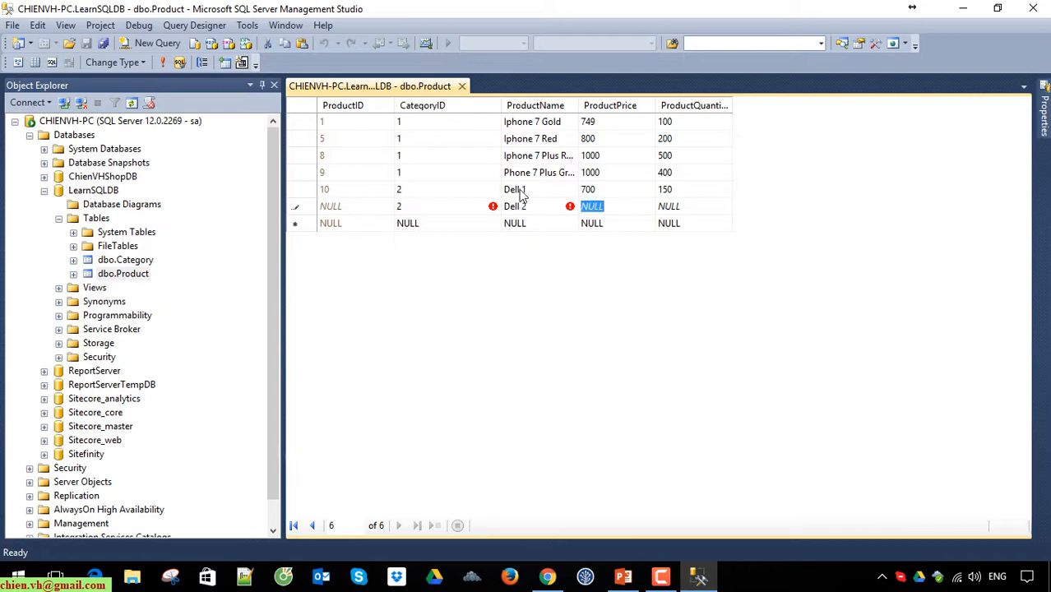
text(750)
key(Tab)
text(200)
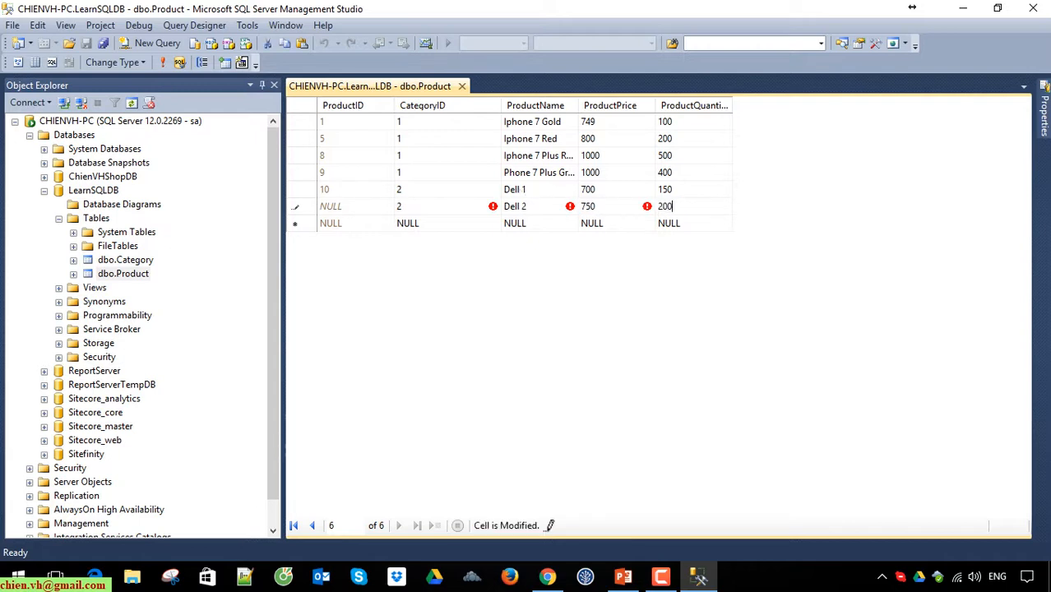
key(Return)
Step: Add a product named Asus 1 with CategoryID 2, price 600 and quantity 400
key(shift+Tab)
key(shift+Tab)
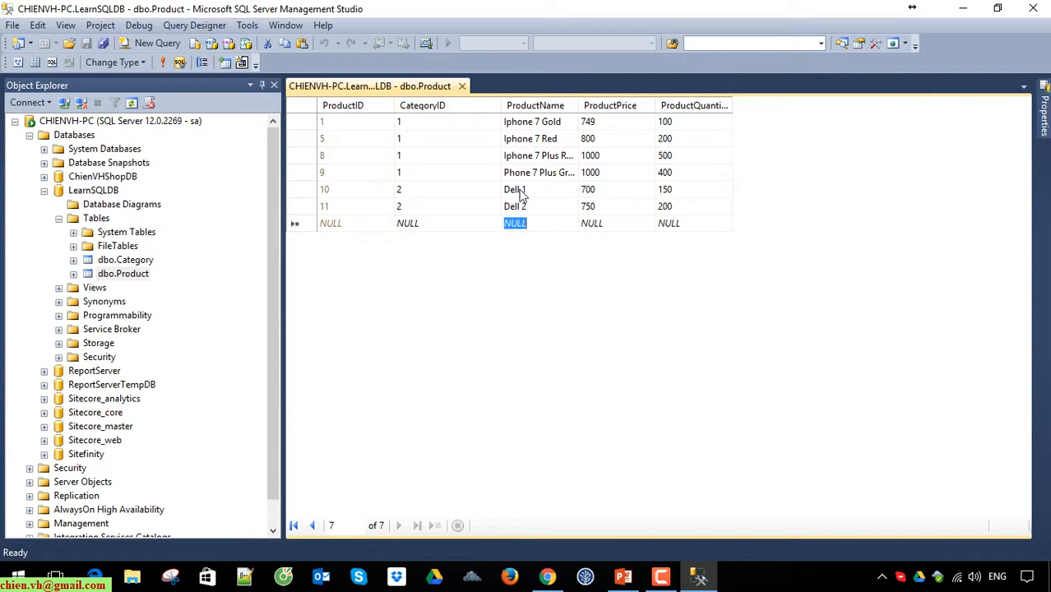
key(shift+Tab)
text(2)
key(Tab)
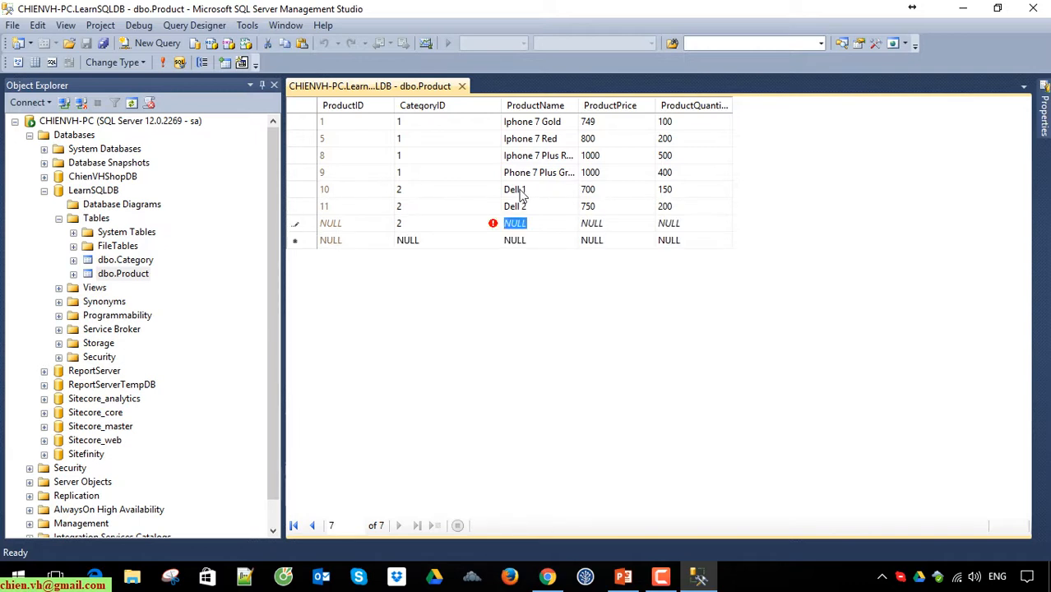
text(Asus 1)
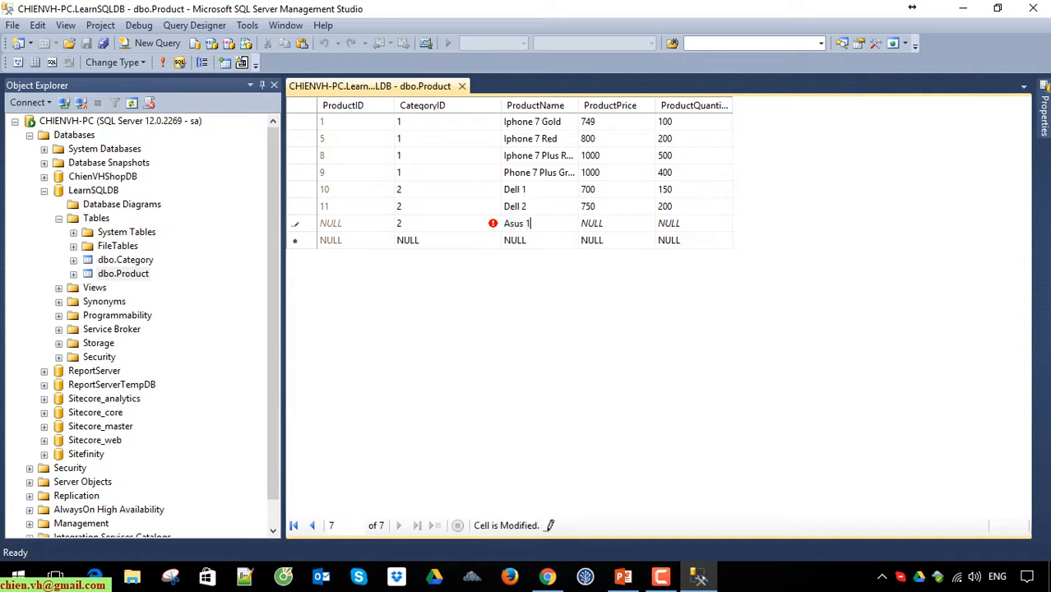
key(Tab)
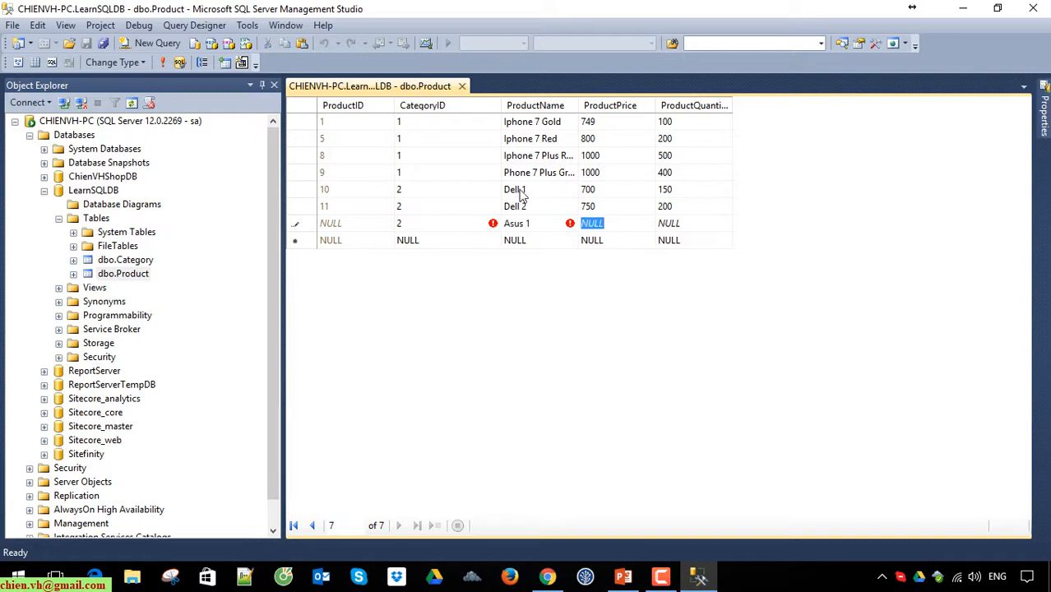
text(0)
key(Tab)
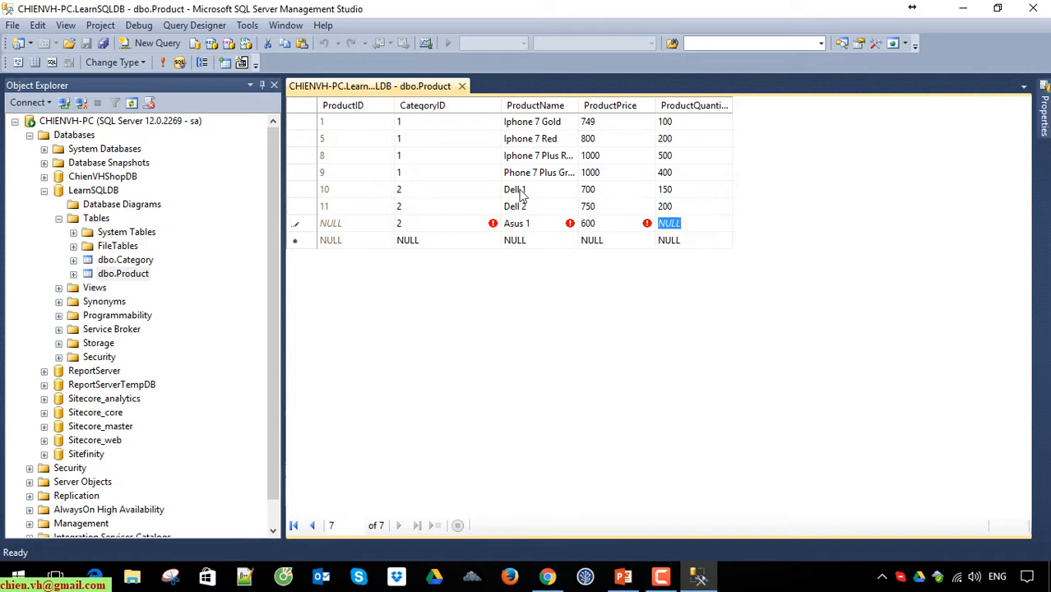
text(400)
key(Return)
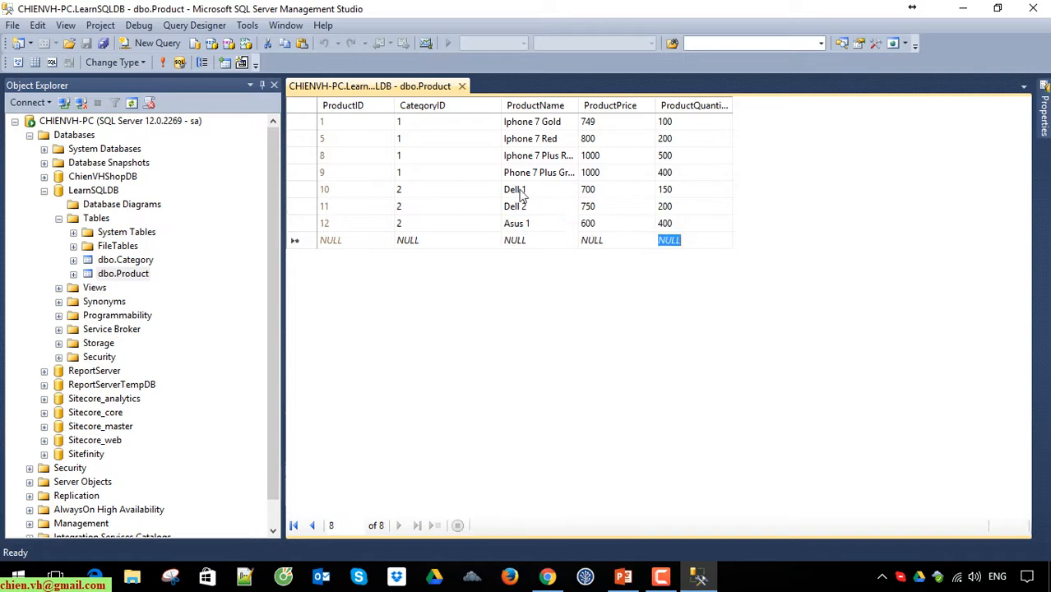
Step: Add a product named Asus 2 with CategoryID 2, price 650 and quantity 200, and reload the Product table's rows
key(shift+Tab)
key(shift+Tab)
key(shift+Tab)
text(2)
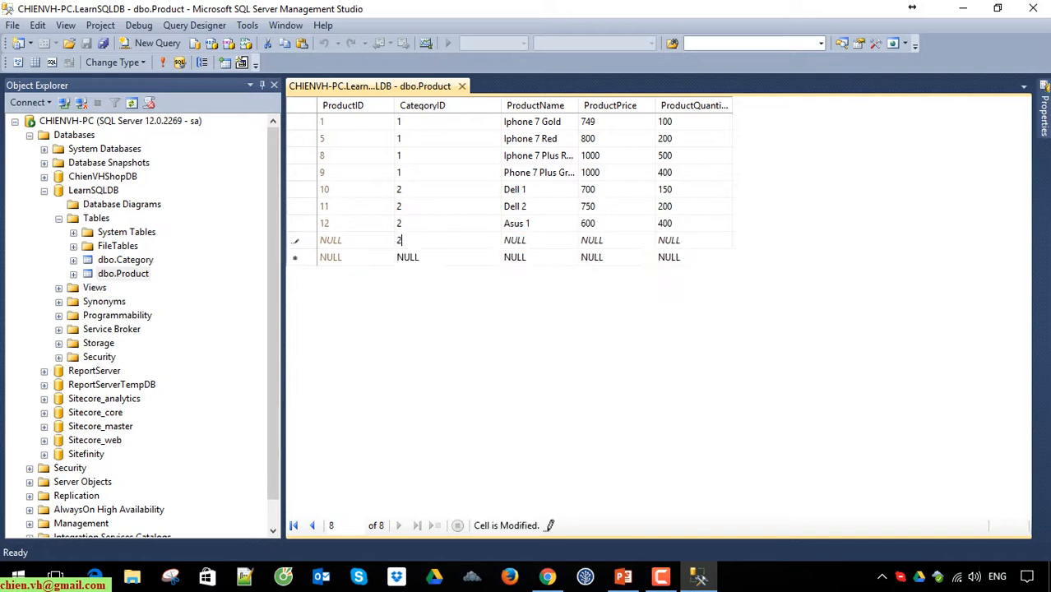
key(Tab)
text(Asus 2)
key(Tab)
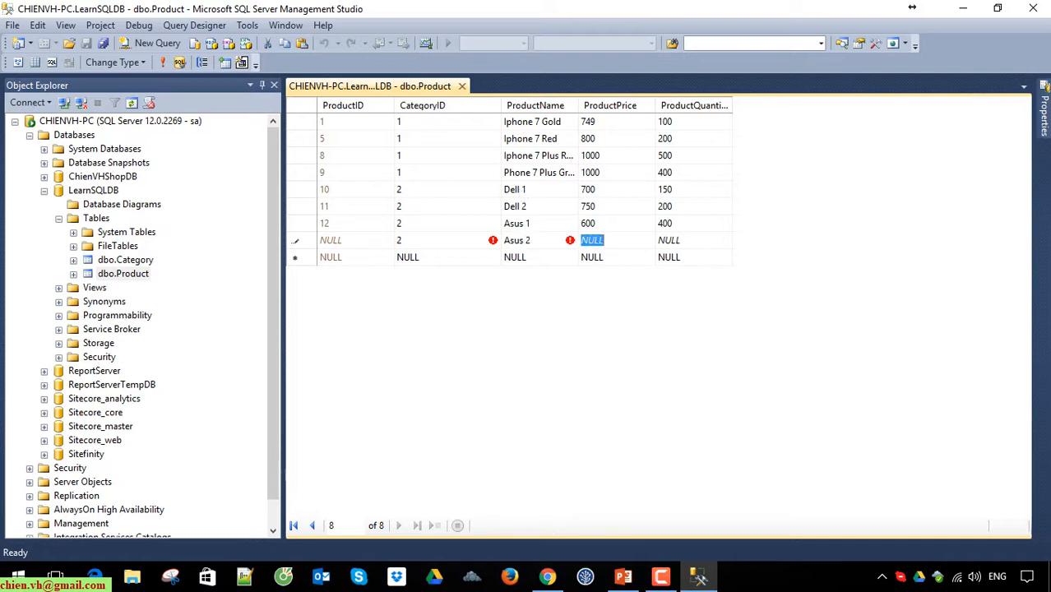
text(650)
key(Tab)
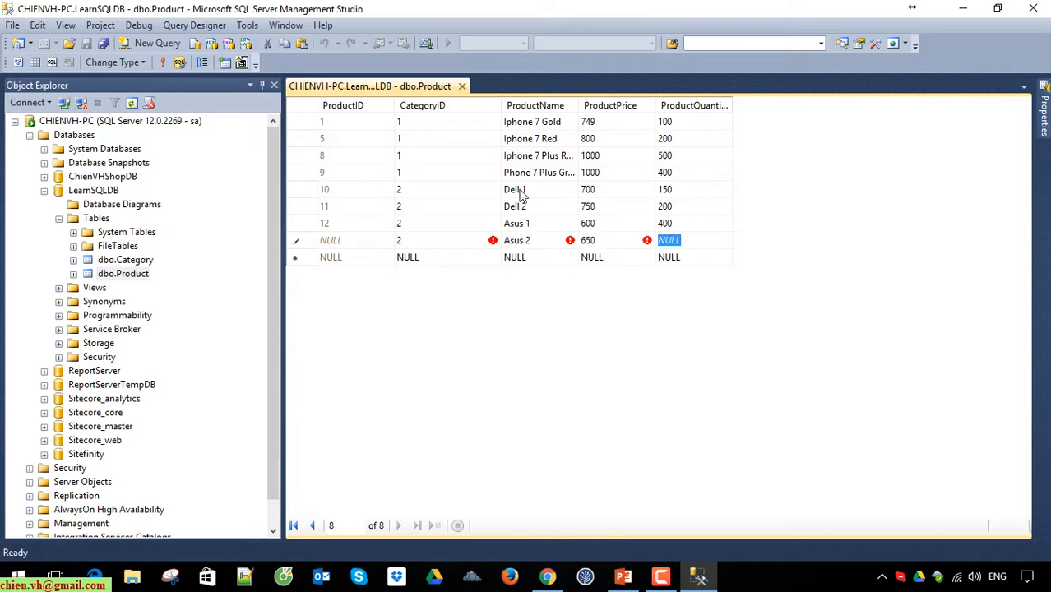
text(200)
key(Return)
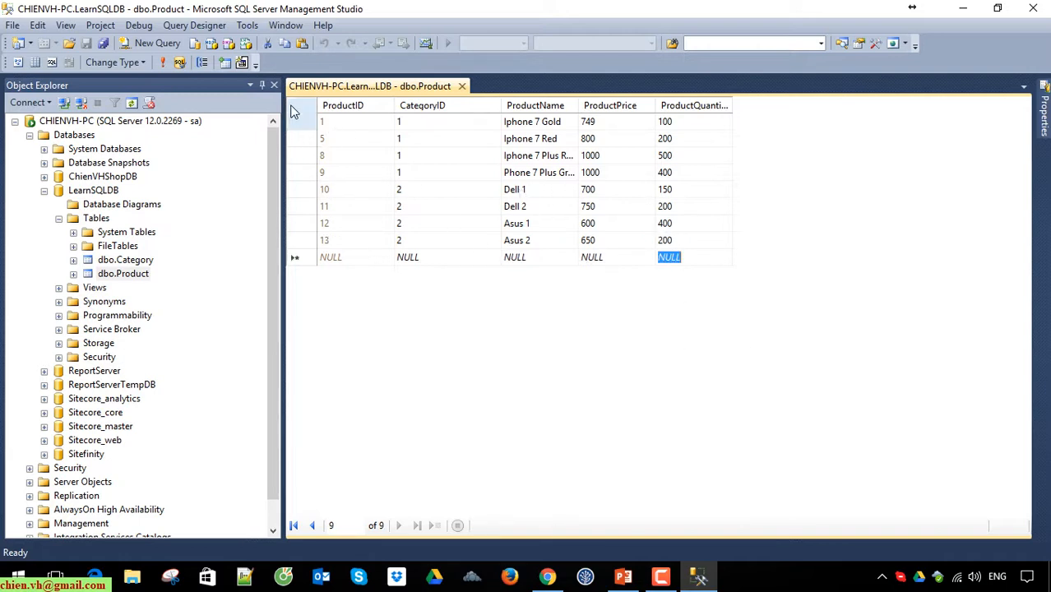
click(165, 64)
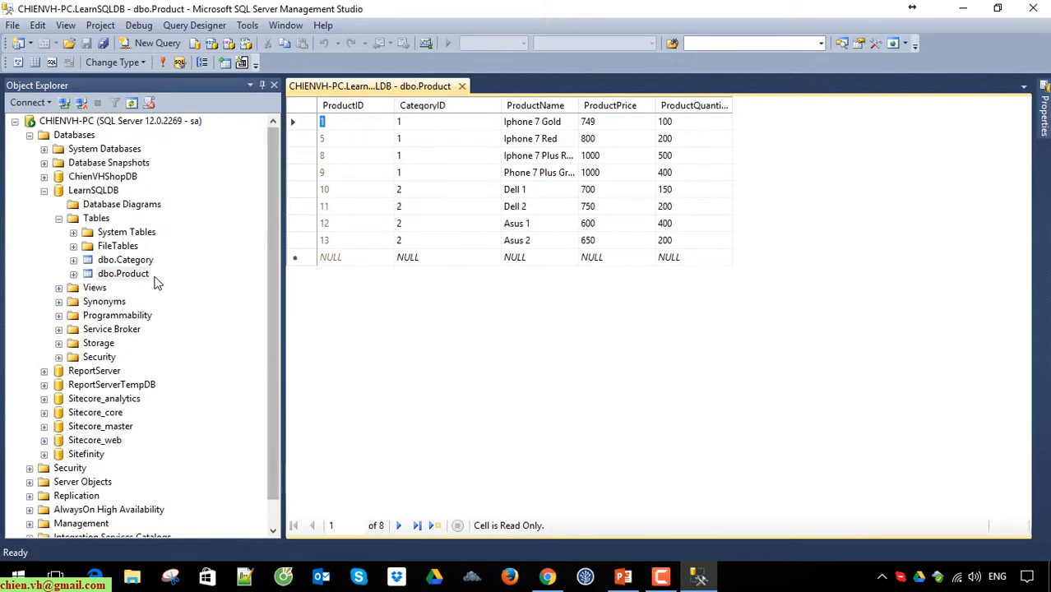
Step: Review the Category table's editable rows with the CategoryDescription column widened, and close both the Category and Product data grids
right_click(134, 260)
click(226, 298)
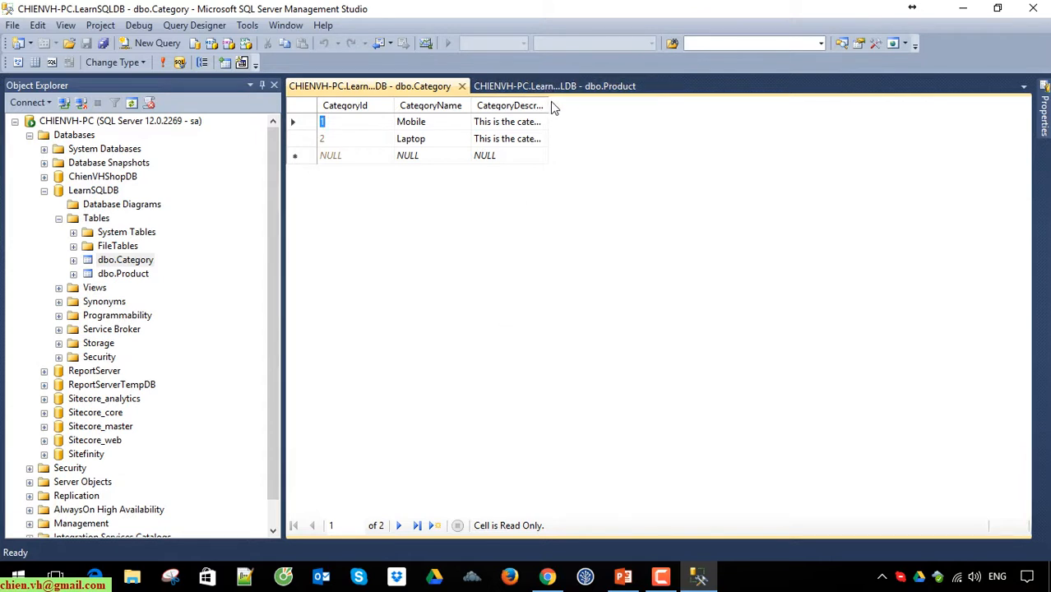
drag(547, 105, 645, 106)
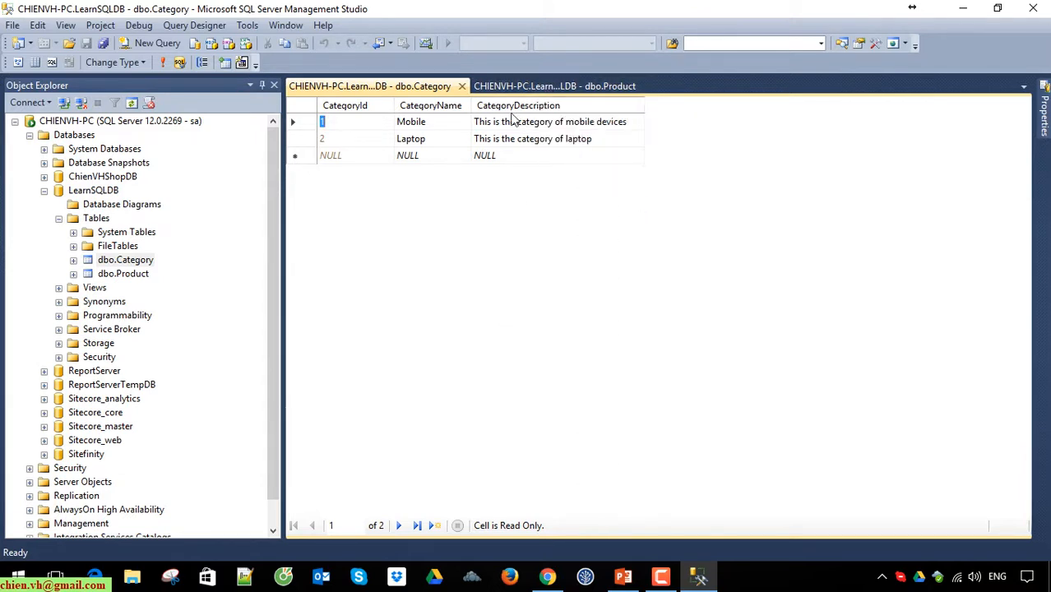
click(462, 85)
click(462, 86)
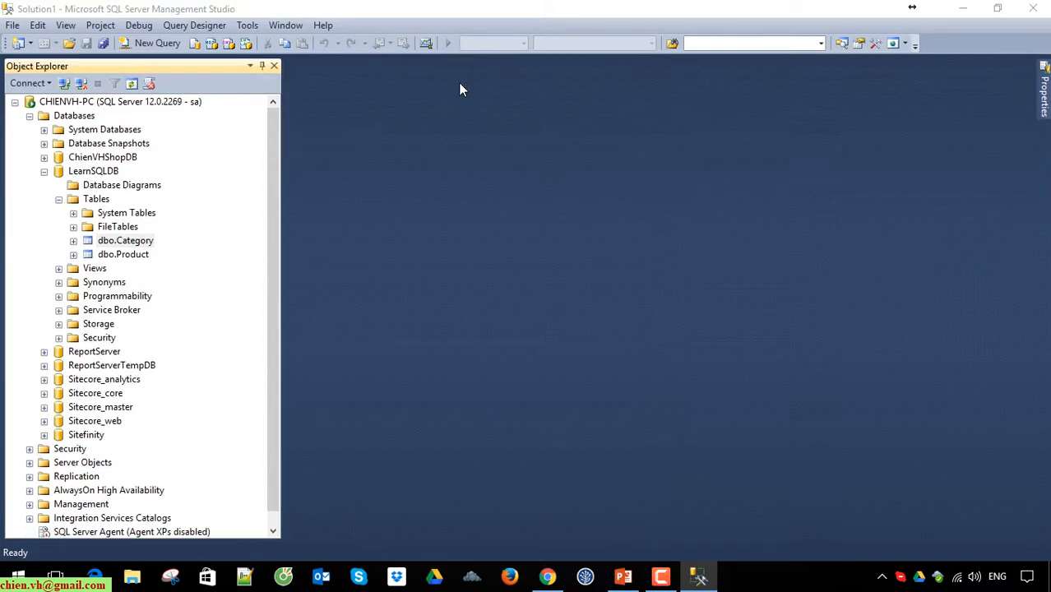
Step: Query the top 1000 rows of the Category table, highlight all returned cells, and close the query
right_click(132, 241)
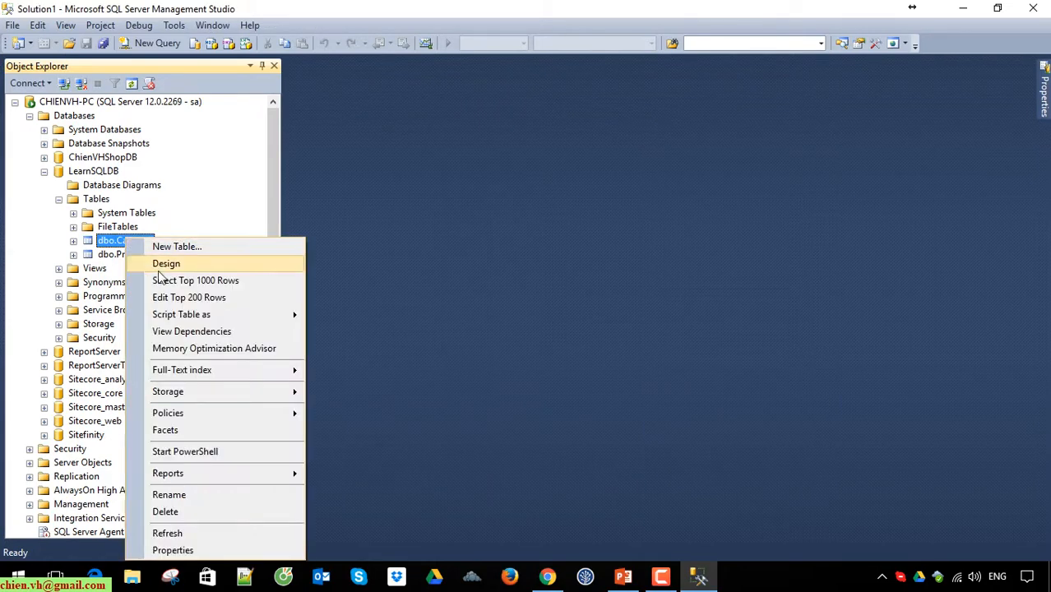
click(221, 280)
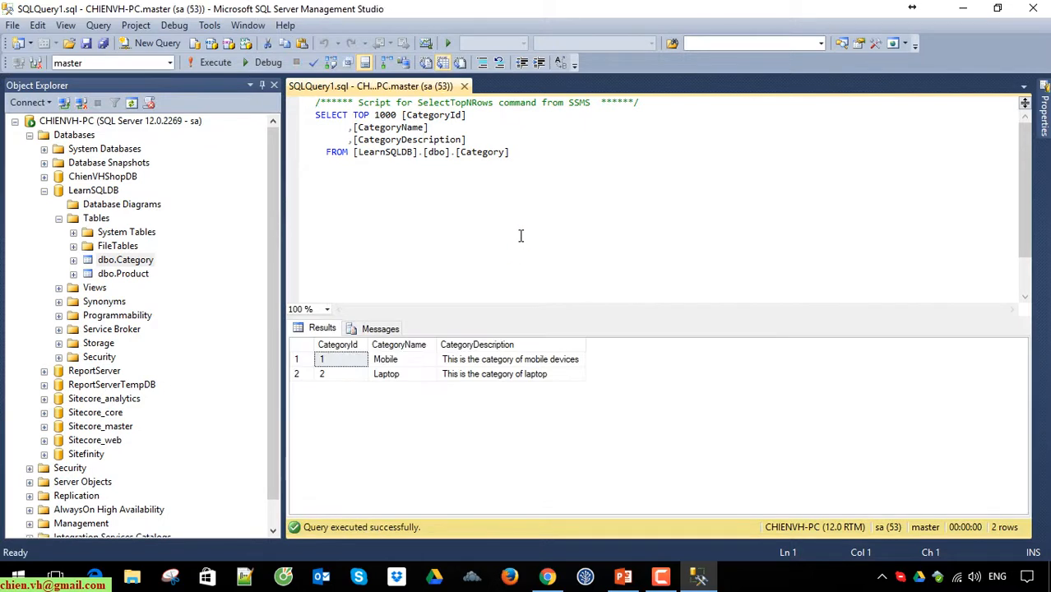
click(527, 375)
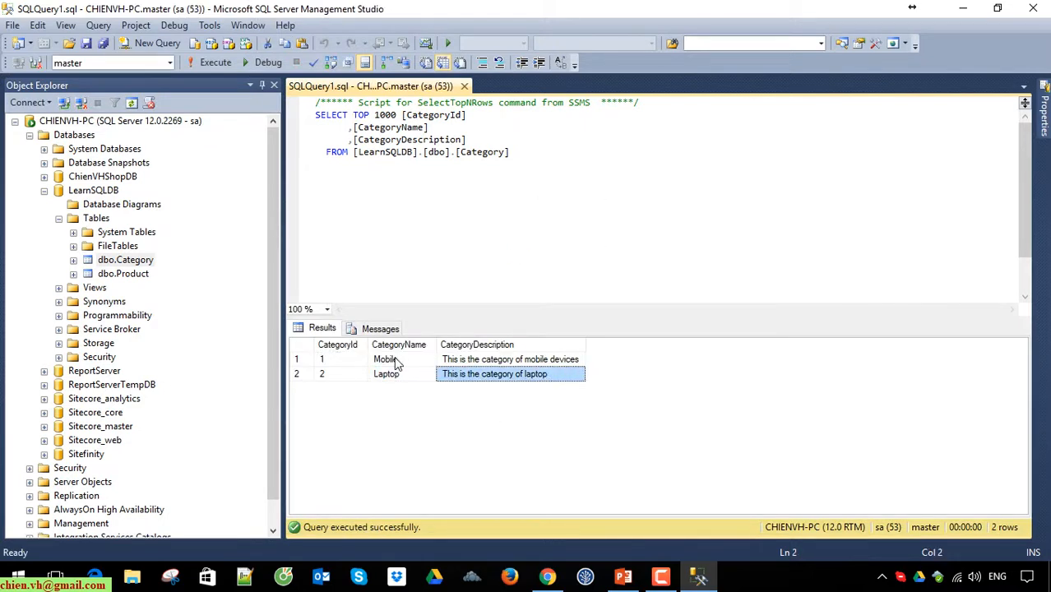
drag(324, 360, 545, 378)
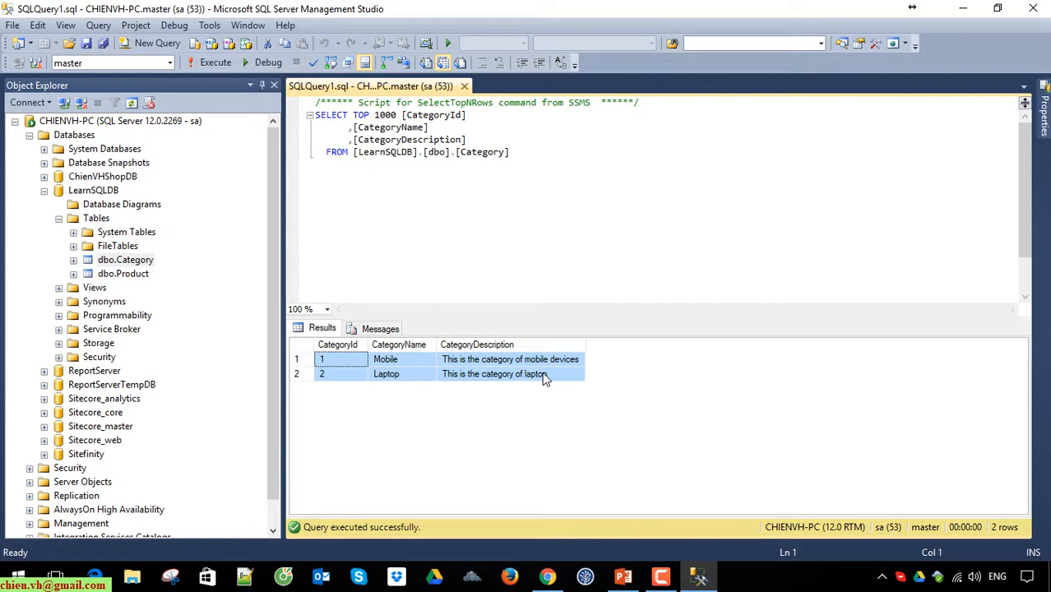
click(571, 211)
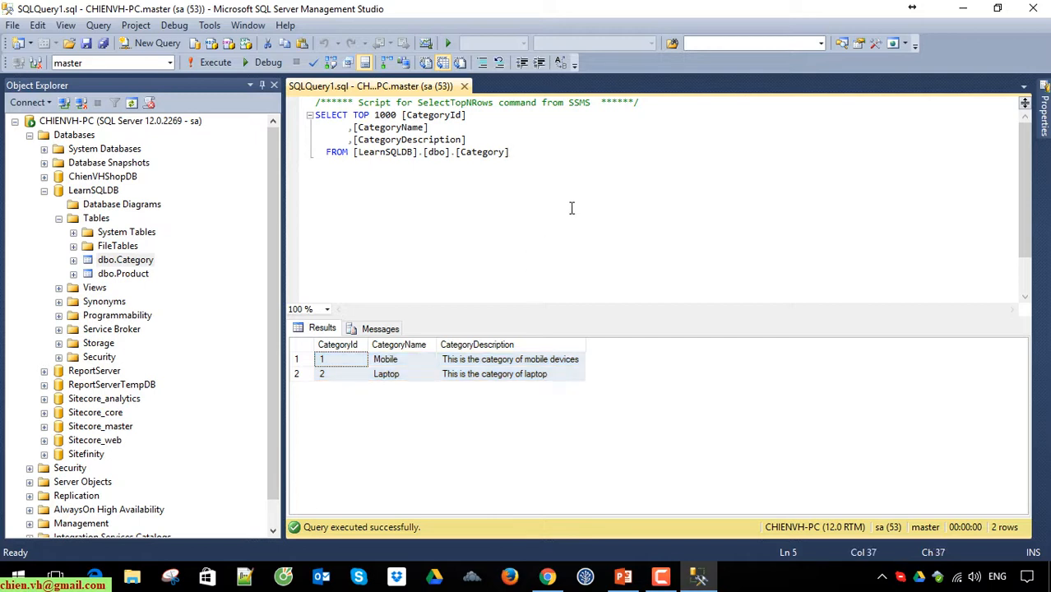
click(565, 385)
click(571, 373)
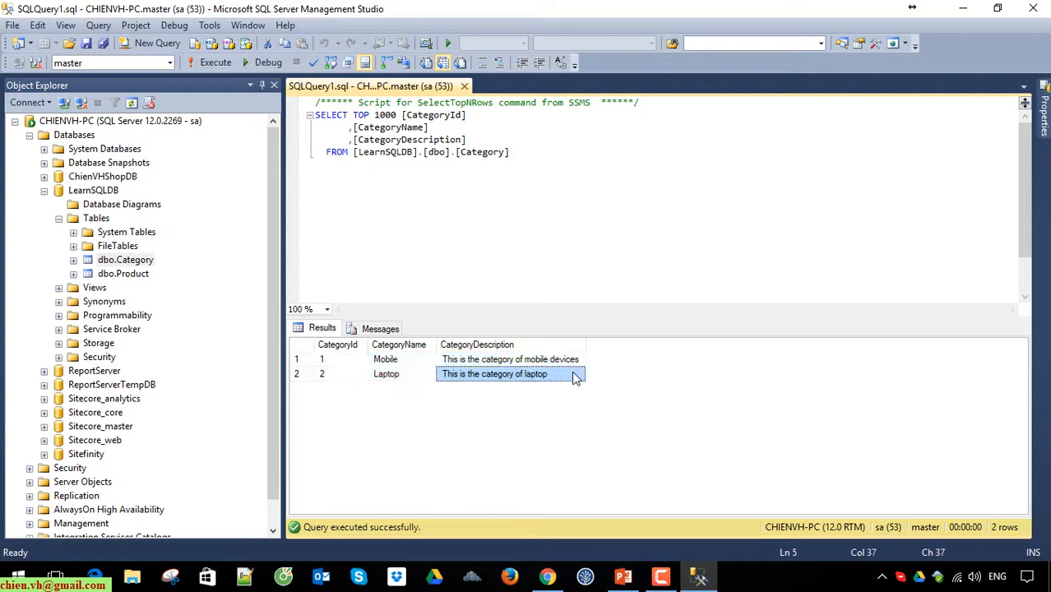
drag(325, 360, 490, 377)
click(554, 246)
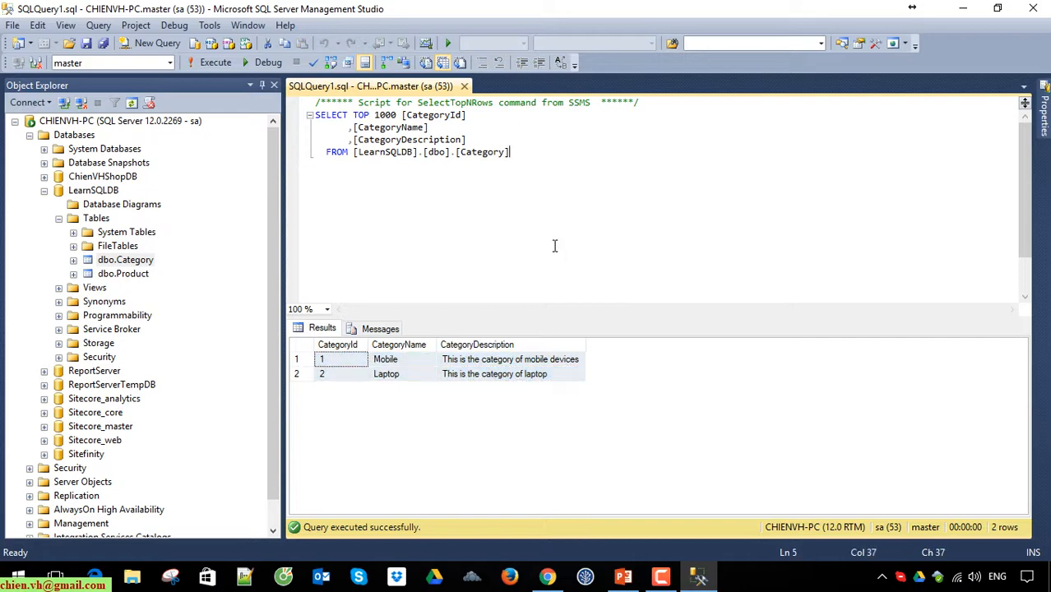
click(464, 86)
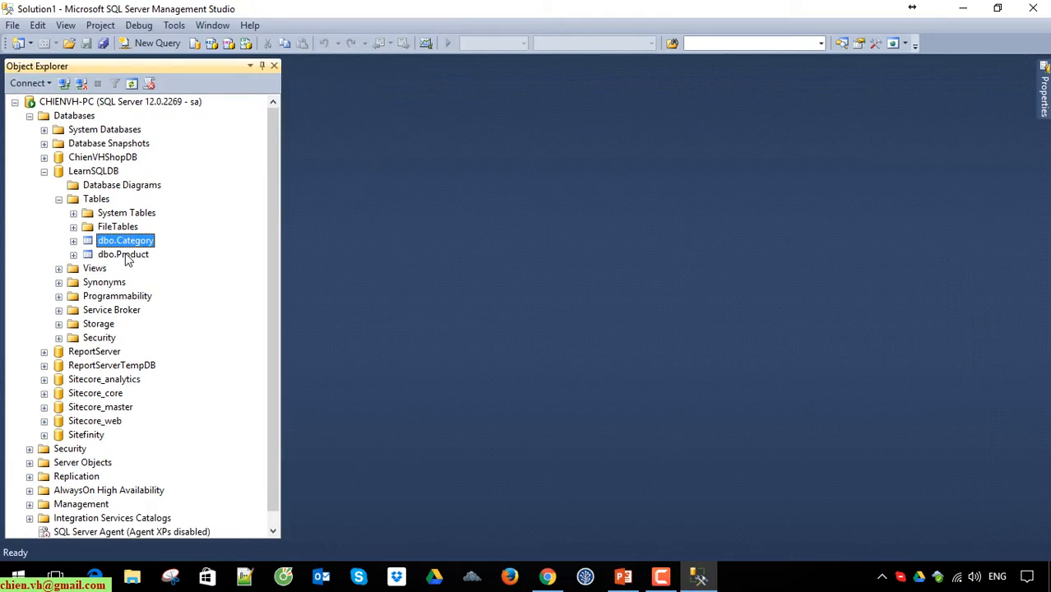
Step: Query the top 1000 rows of the Product table, rerun the whole script, and highlight all returned cells
right_click(125, 255)
click(195, 281)
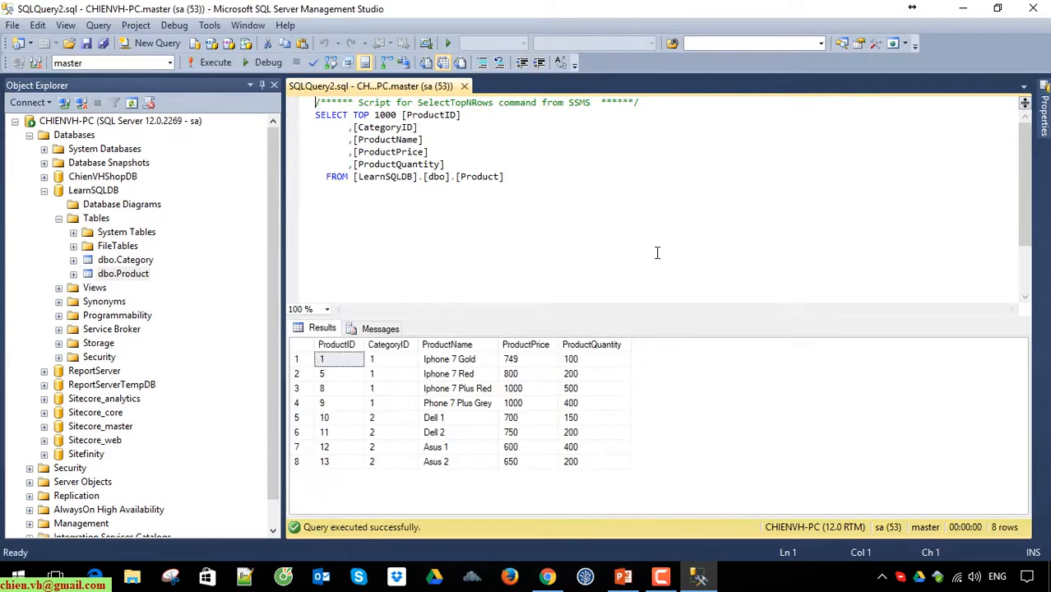
key(ctrl+a)
key(F5)
click(609, 462)
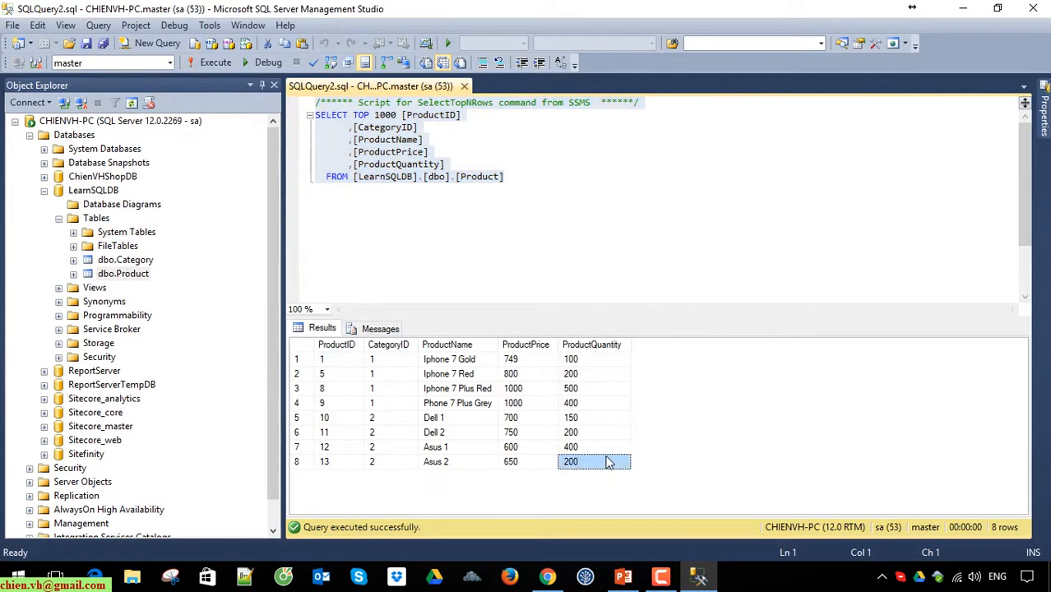
drag(323, 359, 630, 473)
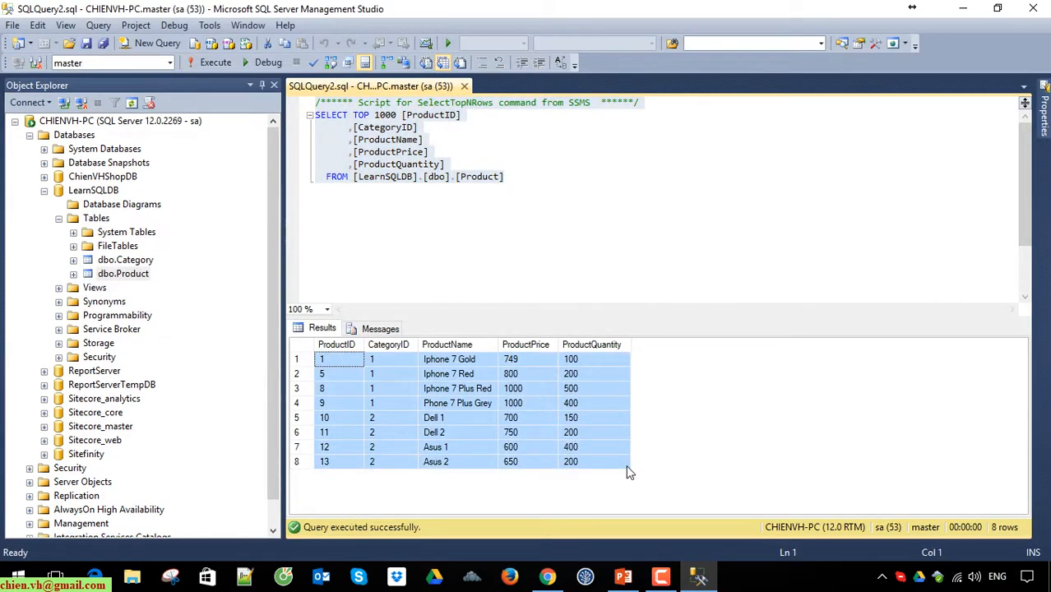